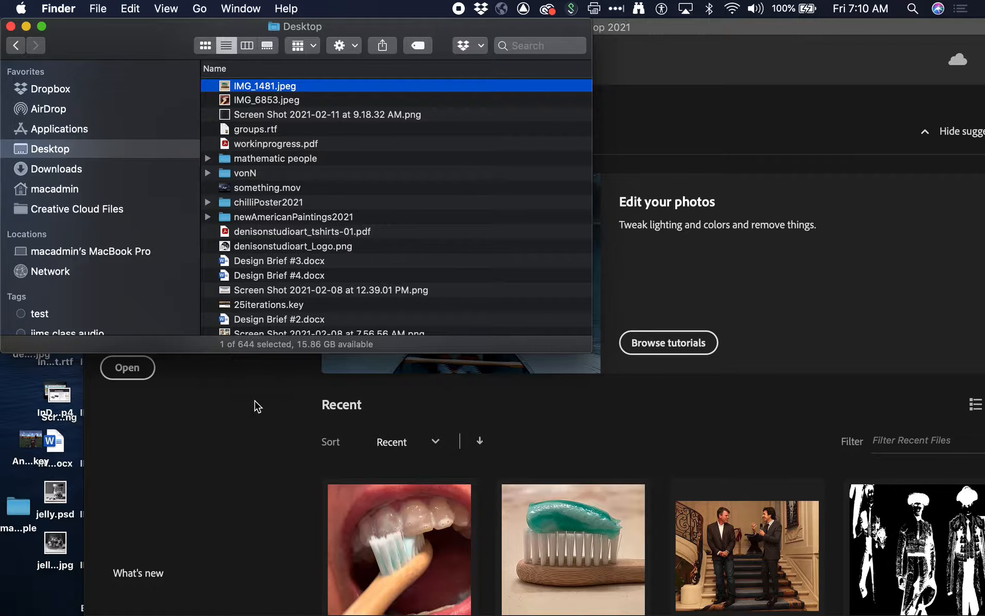
Step: Switch to Photoshop and open IMG_1481.jpeg from the Desktop folder
{"action": "left_click", "coordinate": [256, 401]}
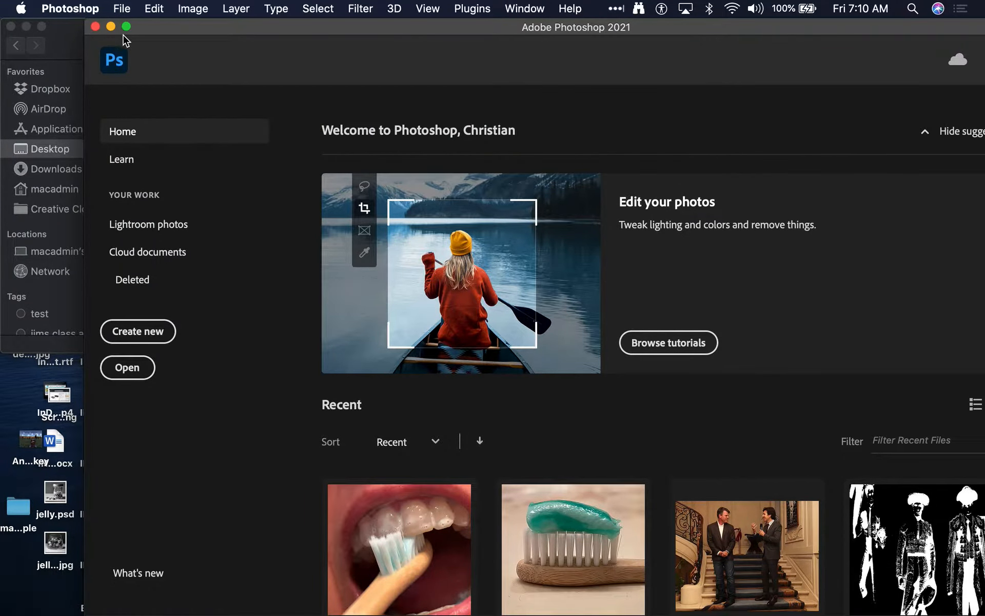
{"action": "left_click", "coordinate": [122, 8]}
{"action": "left_click", "coordinate": [146, 41]}
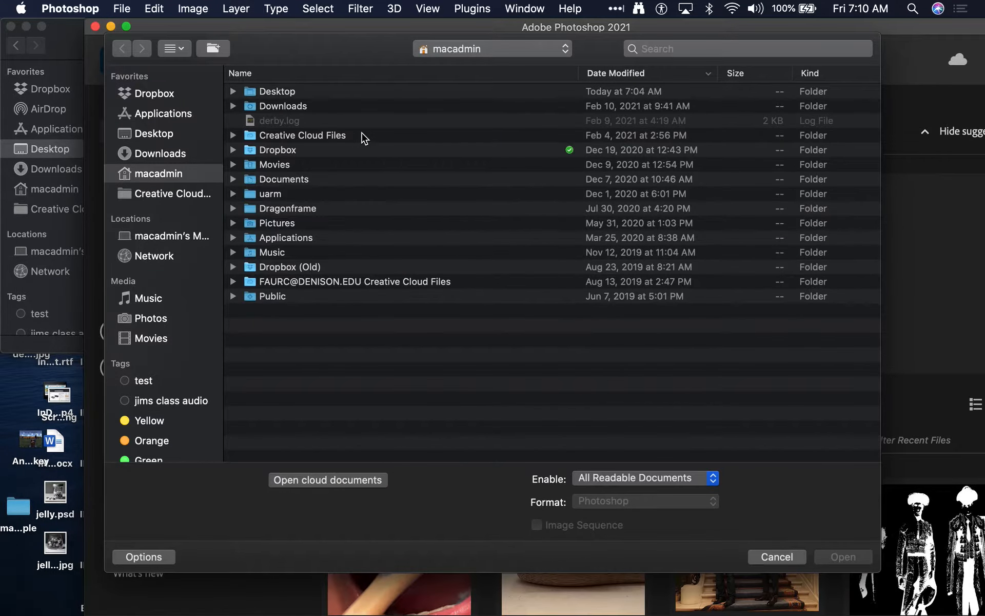
{"action": "key", "text": "super+shift+d"}
{"action": "left_click", "coordinate": [297, 95]}
{"action": "key", "text": "space"}
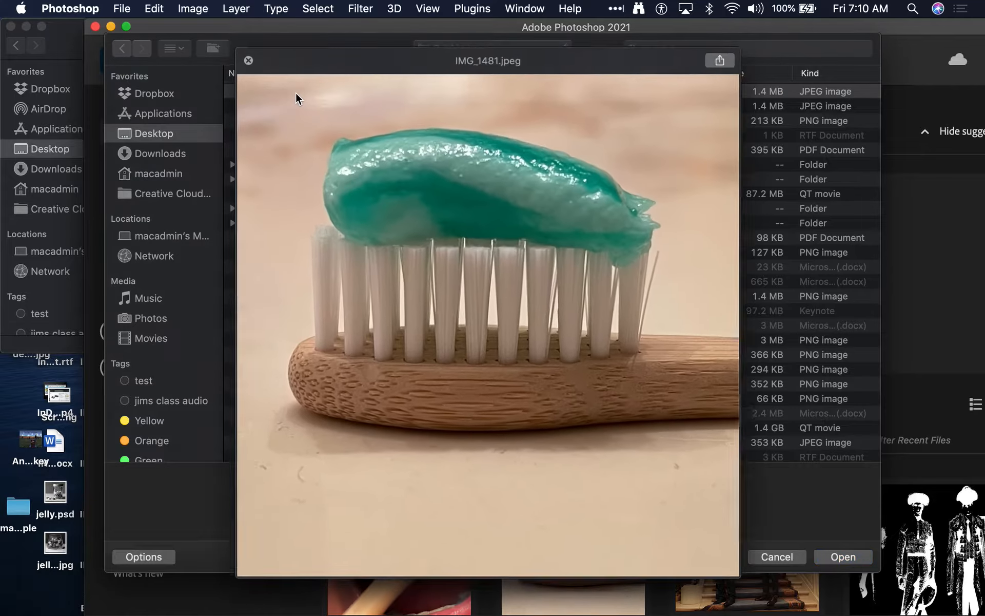
{"action": "key", "text": "space"}
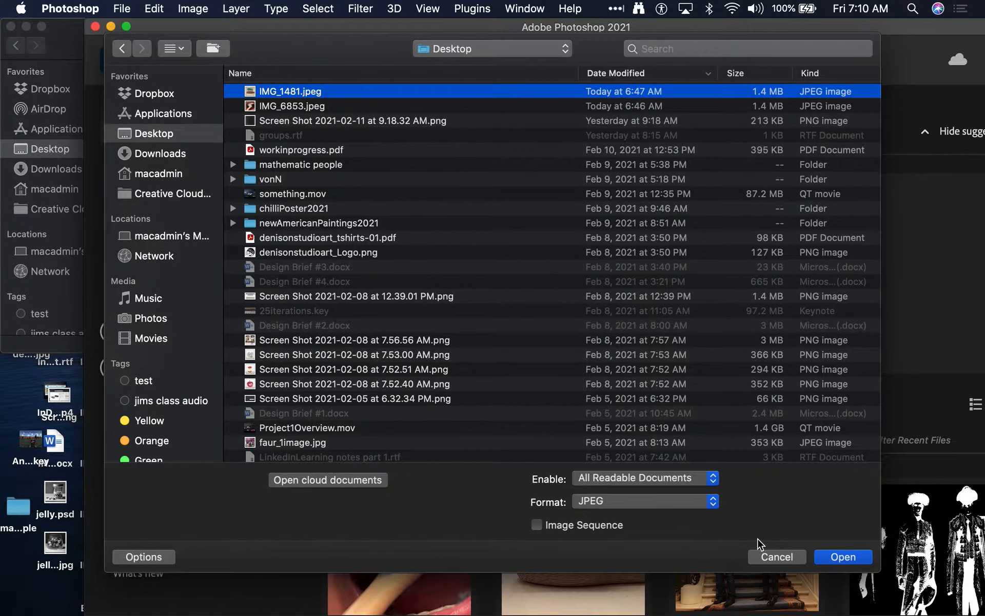
{"action": "left_click", "coordinate": [848, 558]}
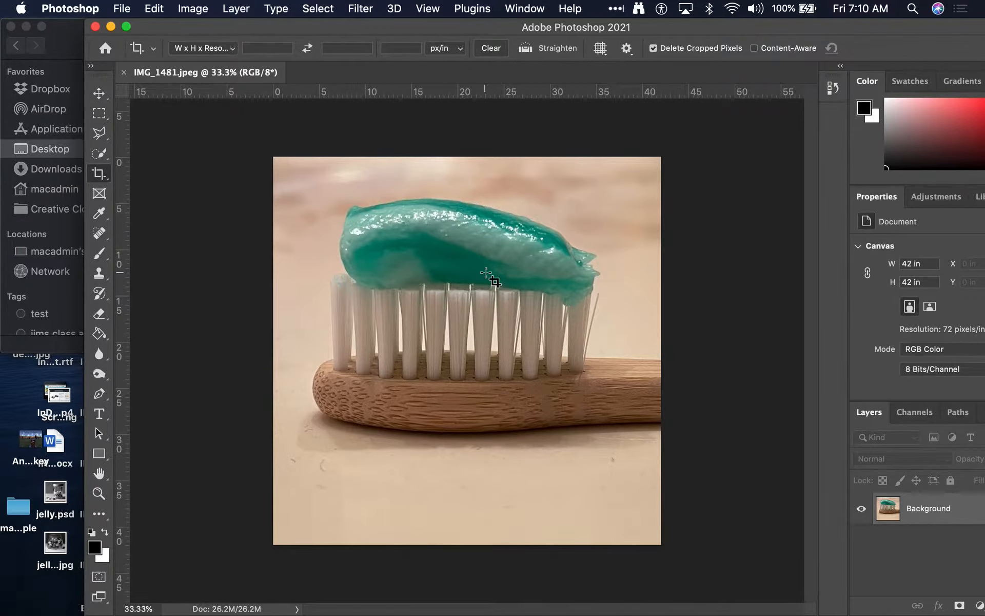
Step: Set the Crop tool to W x H x Resolution with 10 in width, 10 in height and 100 px/in
{"action": "left_click", "coordinate": [101, 178]}
{"action": "left_click", "coordinate": [139, 171]}
{"action": "left_click", "coordinate": [214, 49]}
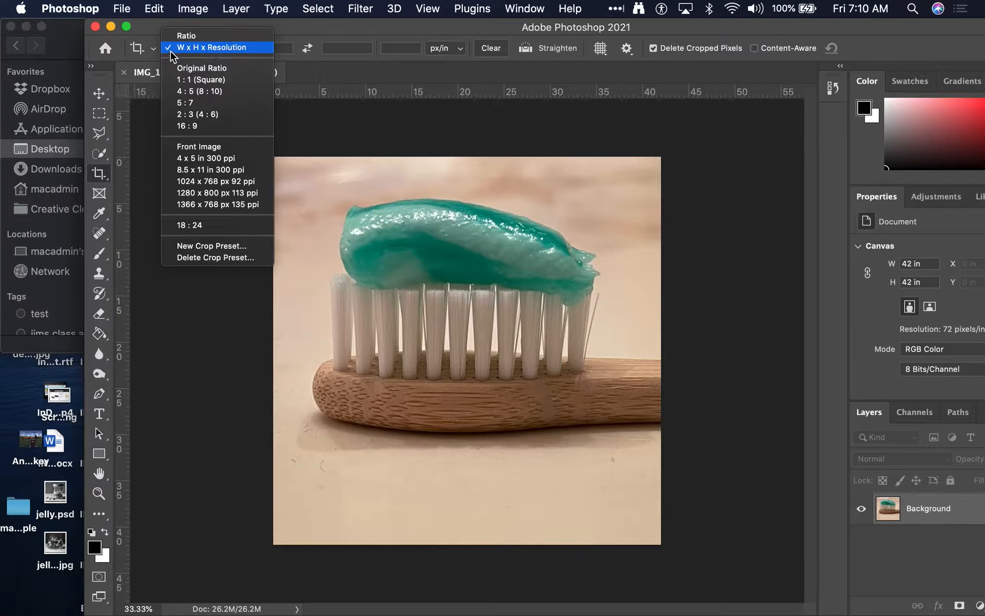
{"action": "left_click", "coordinate": [501, 55]}
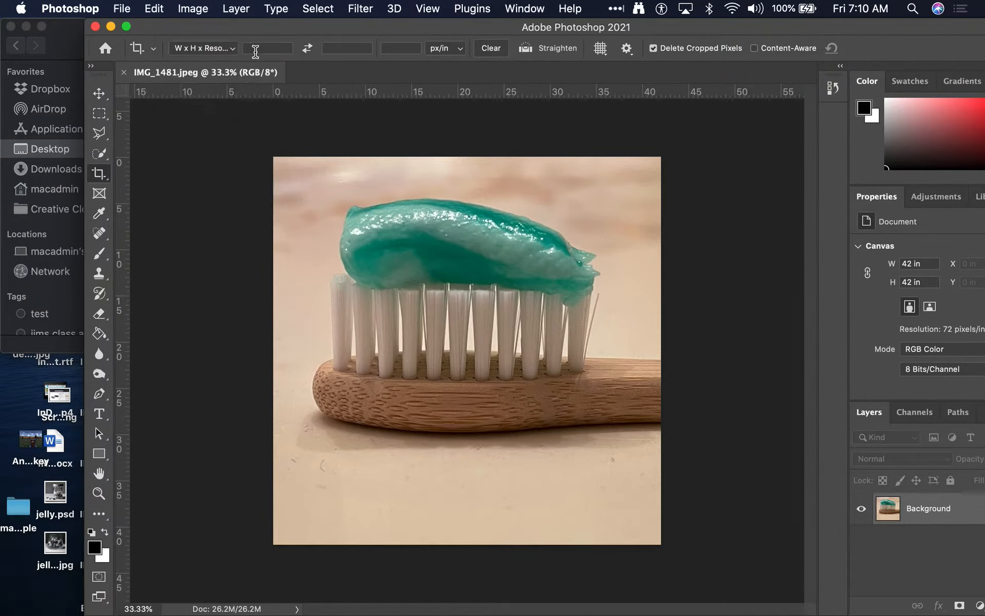
{"action": "left_click", "coordinate": [282, 50]}
{"action": "type", "text": "100"}
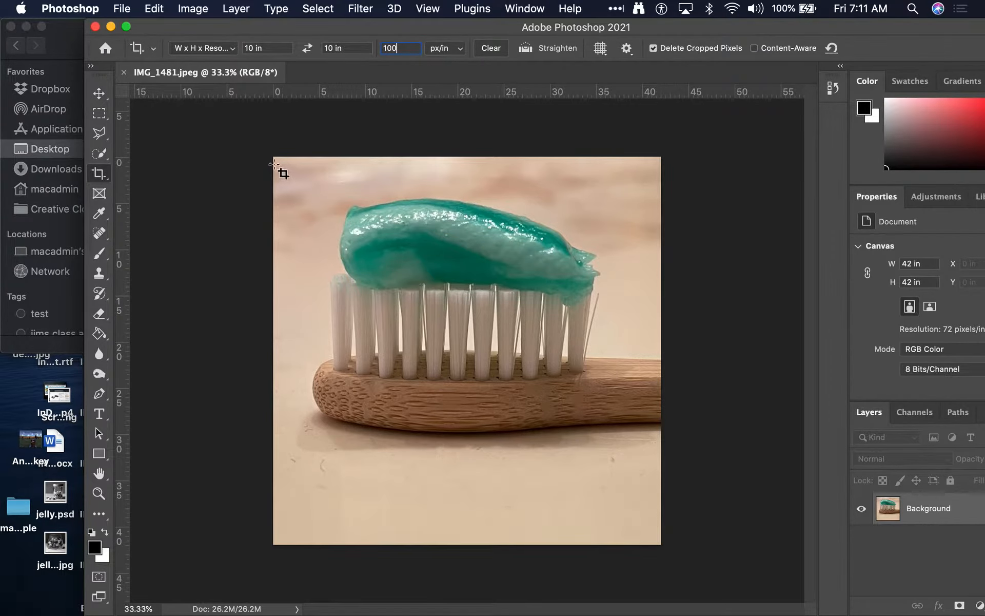
Step: Crop the toothbrush photo to a square frame, trimming a thin strip from the left, upper and lower edges
{"action": "left_click_drag", "start_coordinate": [276, 158], "coordinate": [672, 559]}
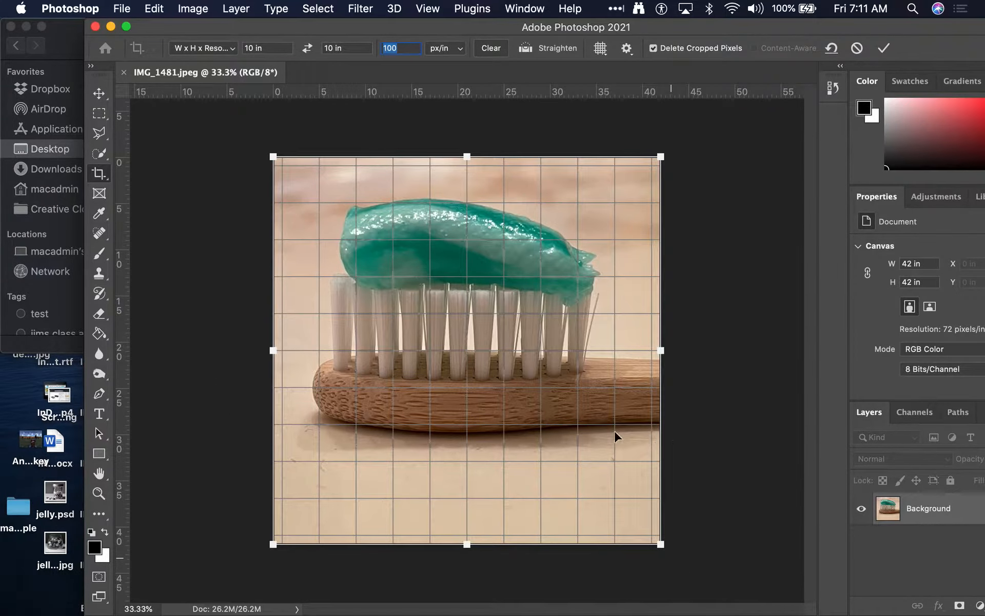
{"action": "left_click_drag", "start_coordinate": [273, 157], "coordinate": [285, 169]}
{"action": "left_click_drag", "start_coordinate": [660, 543], "coordinate": [649, 533]}
{"action": "mouse_move", "coordinate": [579, 474]}
{"action": "left_mouse_down"}
{"action": "mouse_move", "coordinate": [612, 454]}
{"action": "mouse_move", "coordinate": [588, 467]}
{"action": "left_mouse_up"}
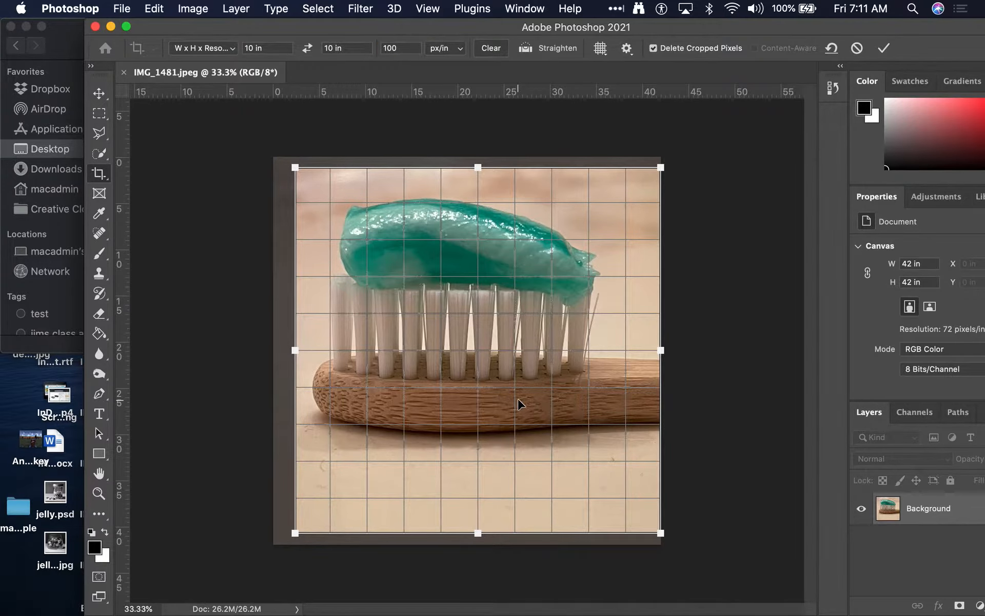
{"action": "key", "text": "Return"}
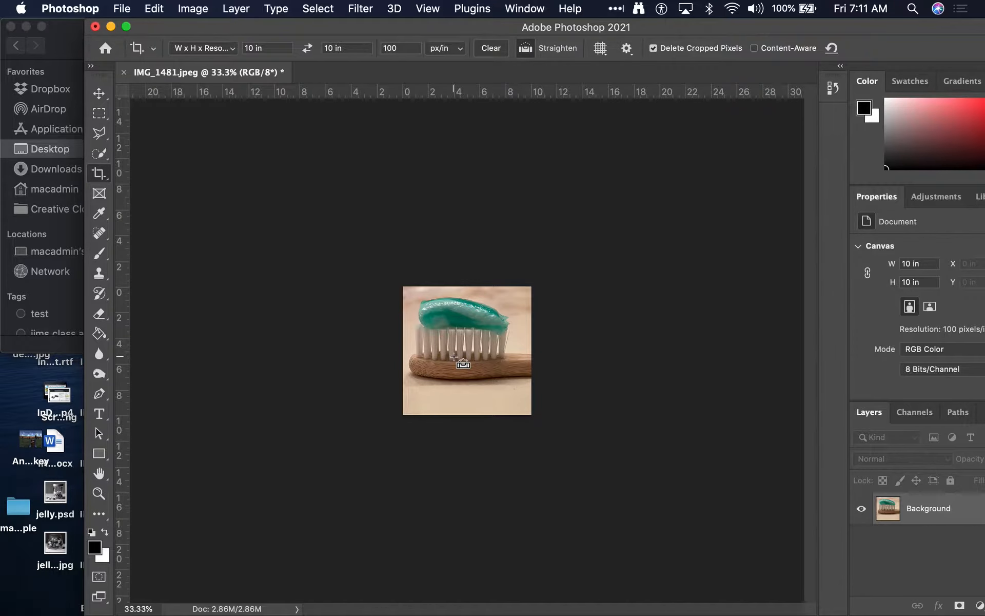
{"action": "key", "text": "super+o"}
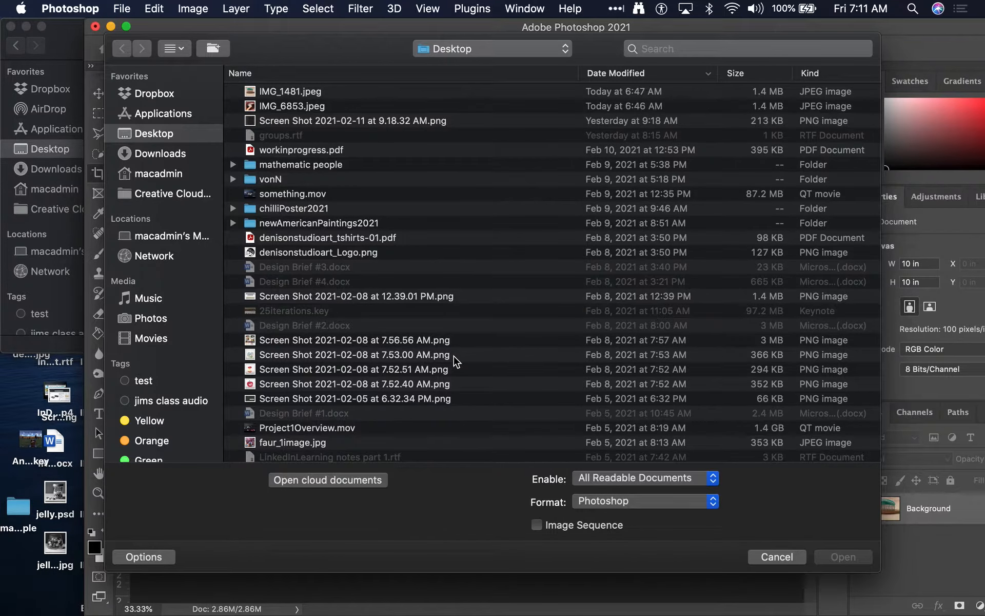
{"action": "left_click", "coordinate": [777, 557]}
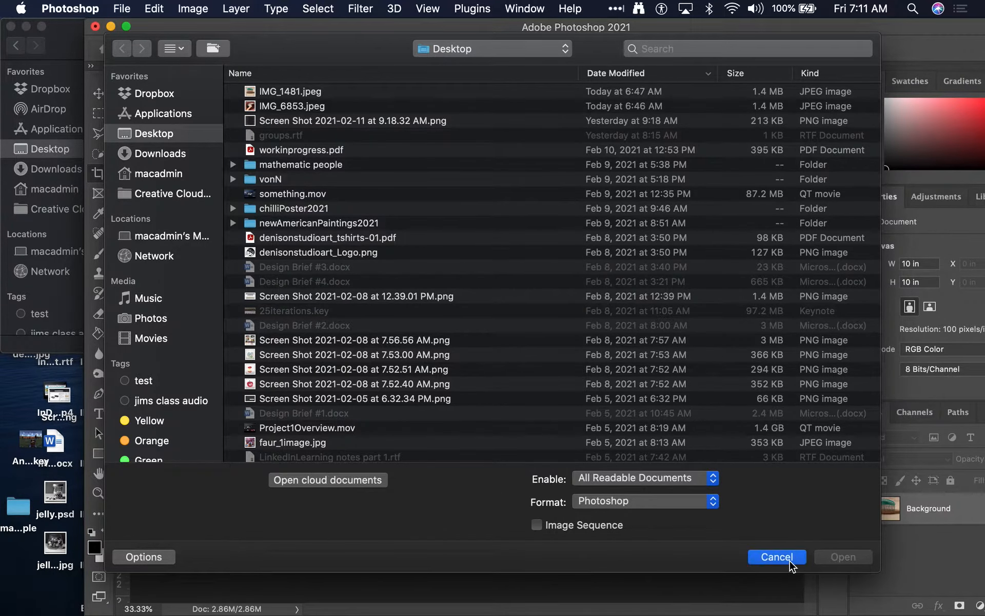
{"action": "key", "text": "super"}
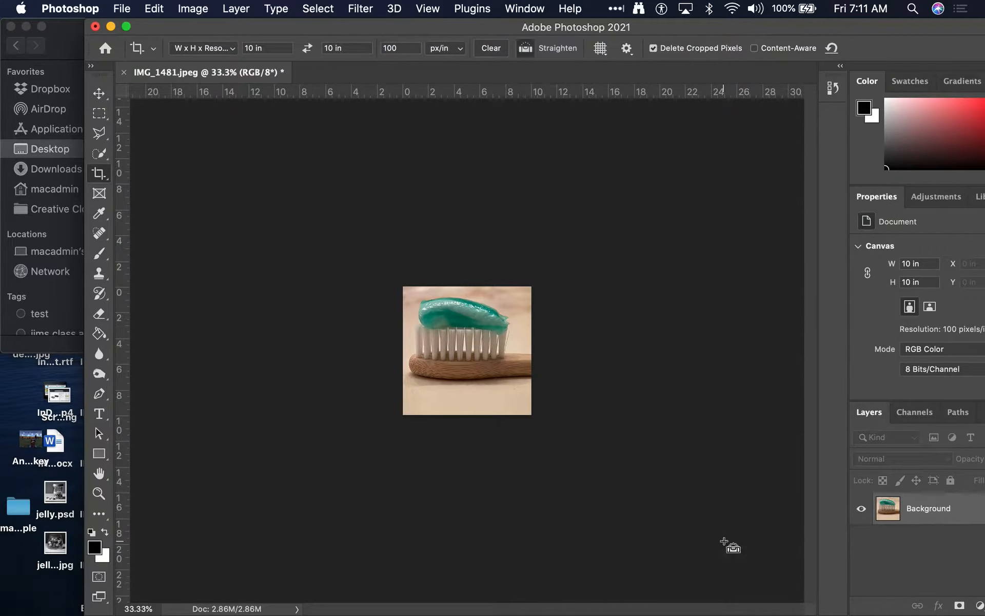
Step: Fit the cropped photo to the view and check its pixel dimensions and resolution in Image Size
{"action": "key", "text": "super+0"}
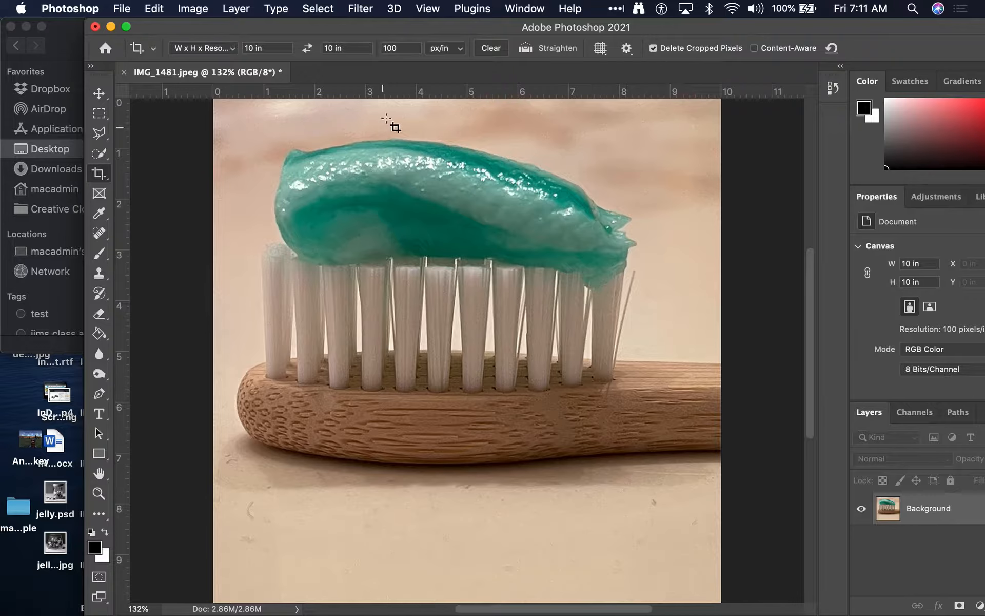
{"action": "left_click", "coordinate": [202, 6]}
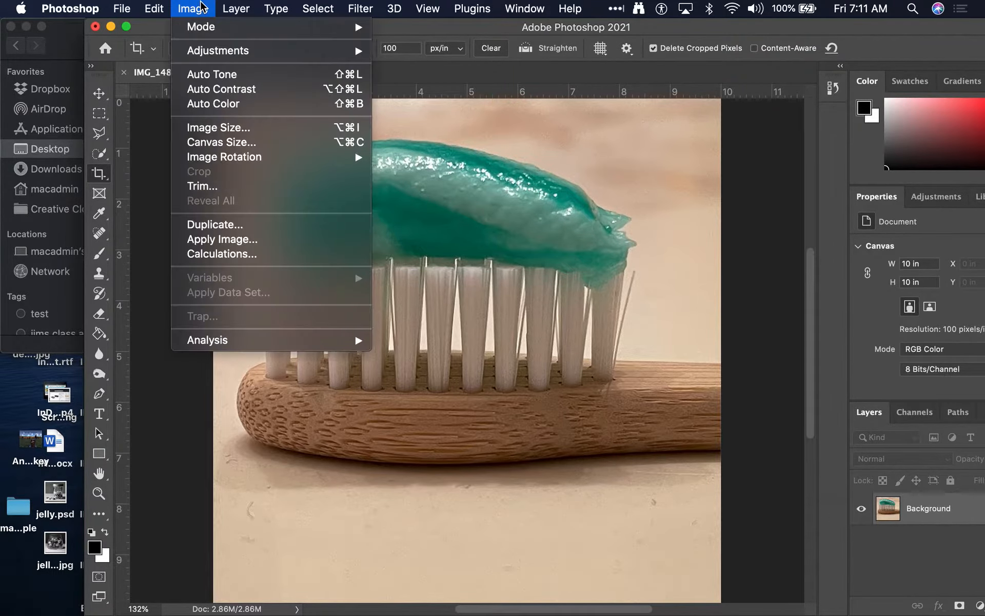
{"action": "left_click", "coordinate": [225, 128]}
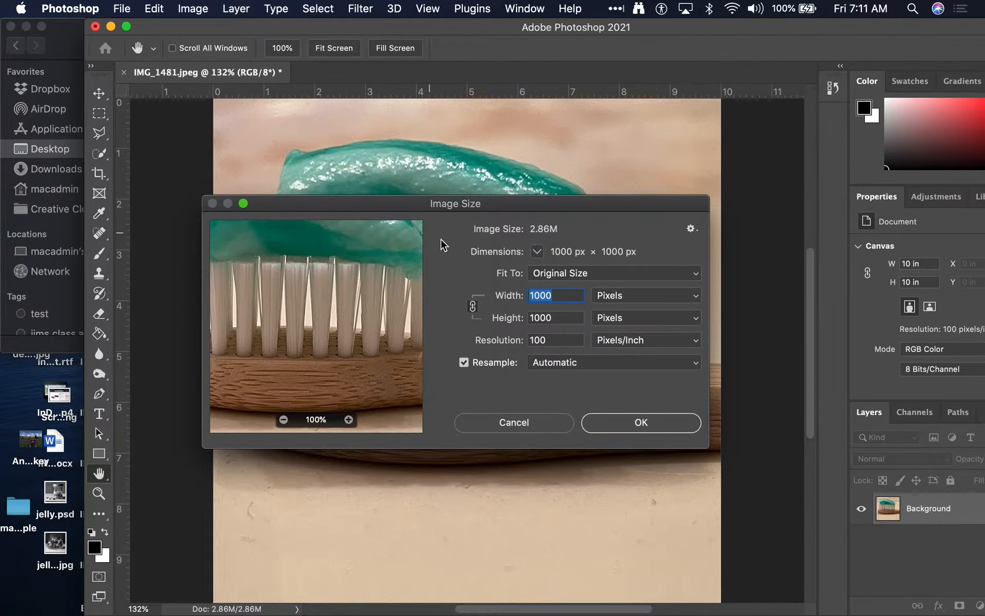
{"action": "left_click", "coordinate": [612, 427]}
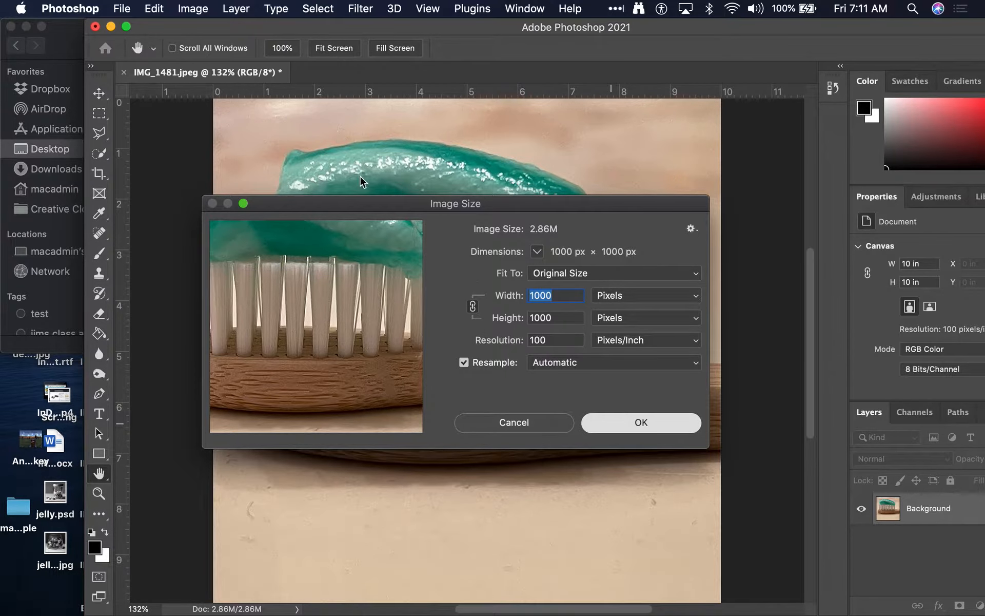
{"action": "left_click", "coordinate": [189, 7]}
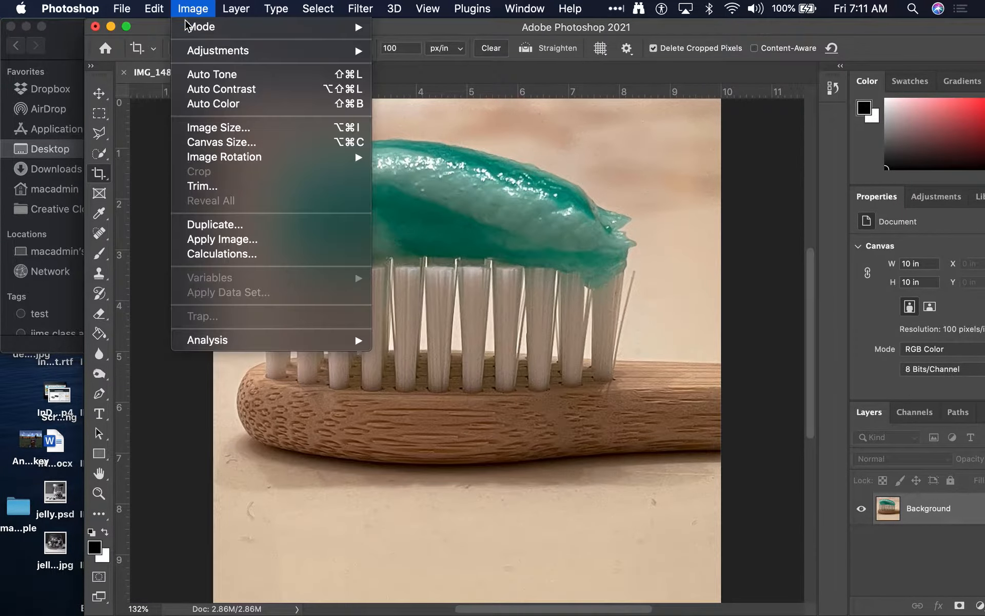
{"action": "left_click", "coordinate": [171, 392]}
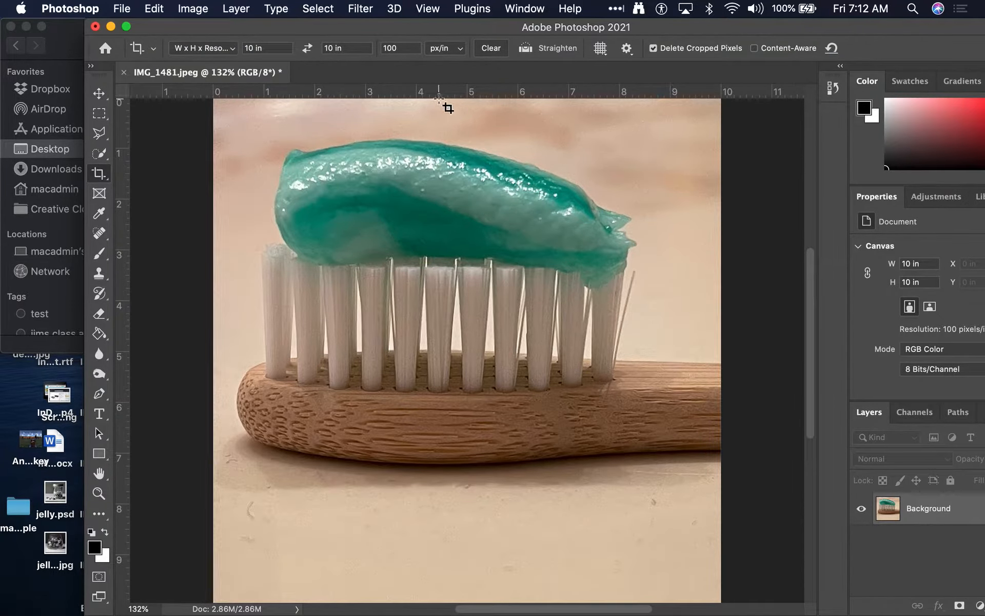
Step: Move the Photoshop window fully onto the screen, fit the photo in view, and reset the Essentials workspace
{"action": "left_click_drag", "start_coordinate": [465, 26], "coordinate": [381, 27]}
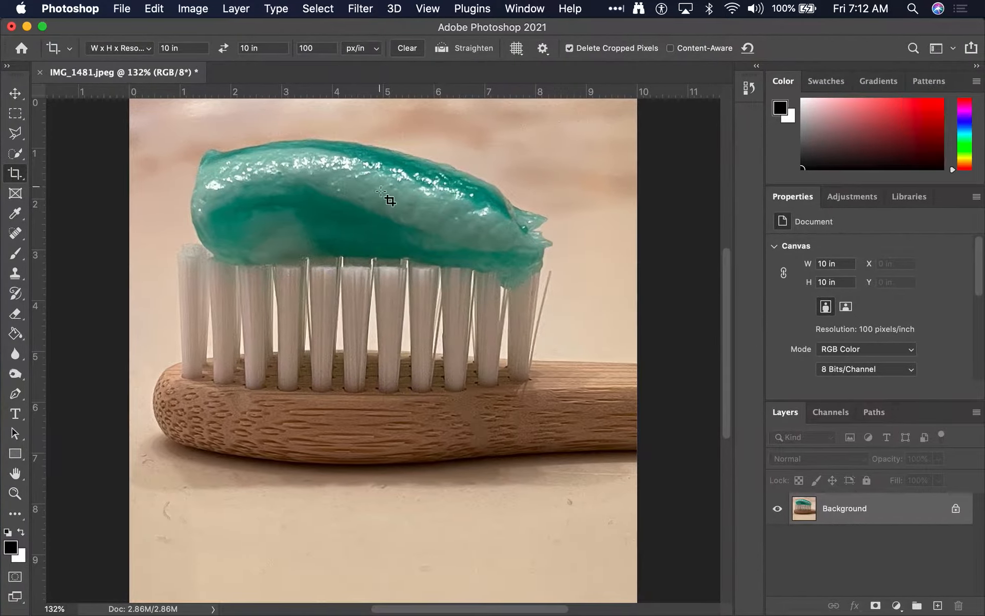
{"action": "scroll", "coordinate": [382, 205], "scroll_direction": "up", "scroll_amount": 2}
{"action": "scroll", "coordinate": [382, 205], "scroll_direction": "down", "scroll_amount": 2}
{"action": "key", "text": "super+0"}
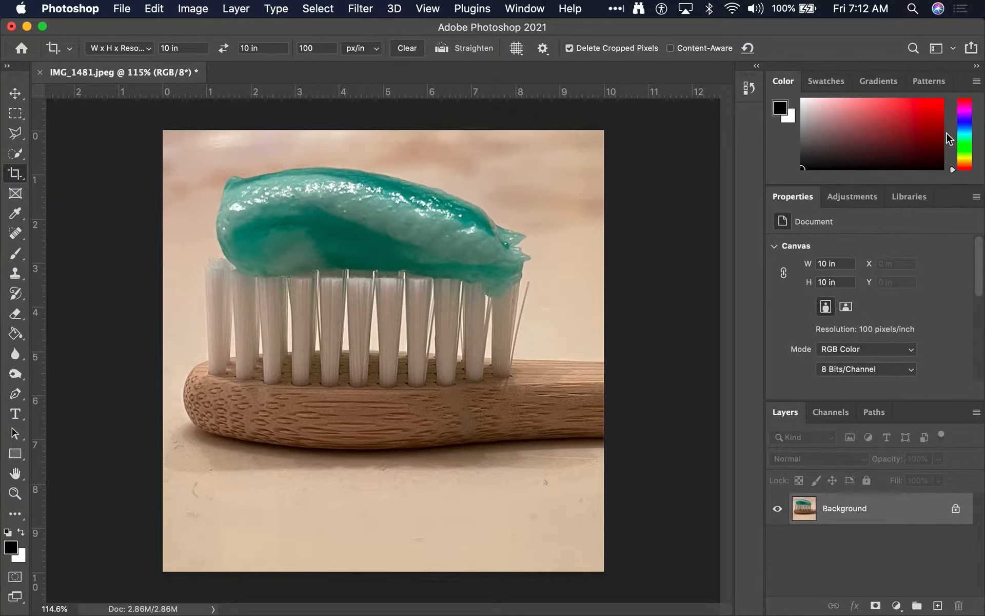
{"action": "left_click", "coordinate": [524, 11]}
{"action": "mouse_move", "coordinate": [536, 42]}
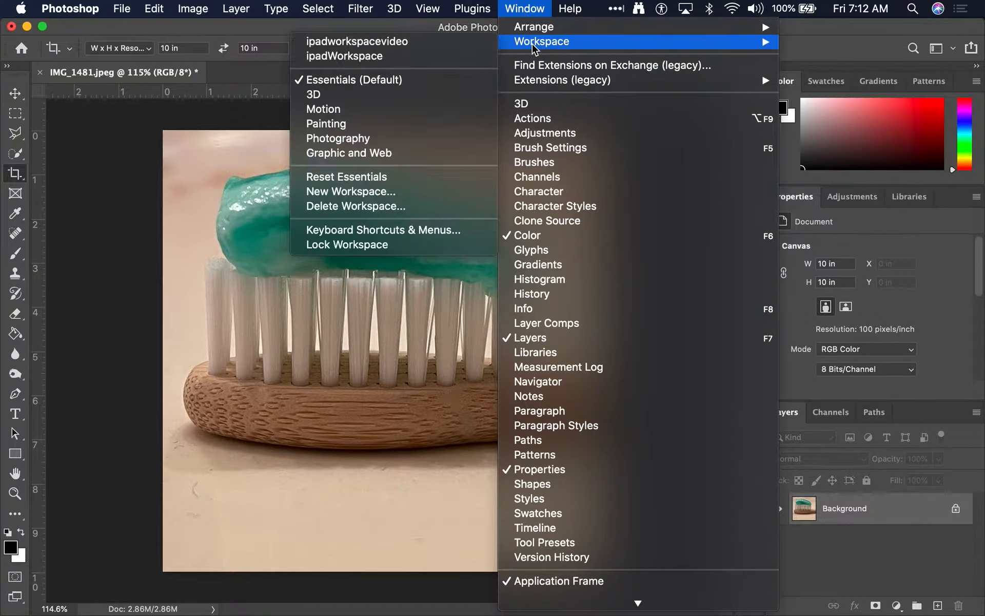
{"action": "left_click", "coordinate": [371, 180]}
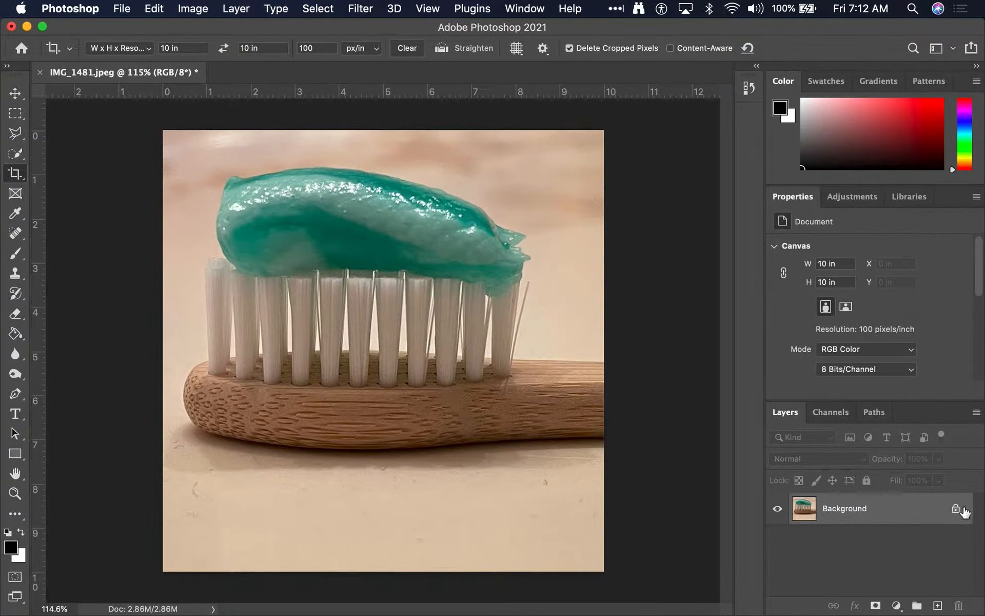
Step: Convert the locked Background into a regular layer named "Orig toothpaste"
{"action": "double_click", "coordinate": [847, 513]}
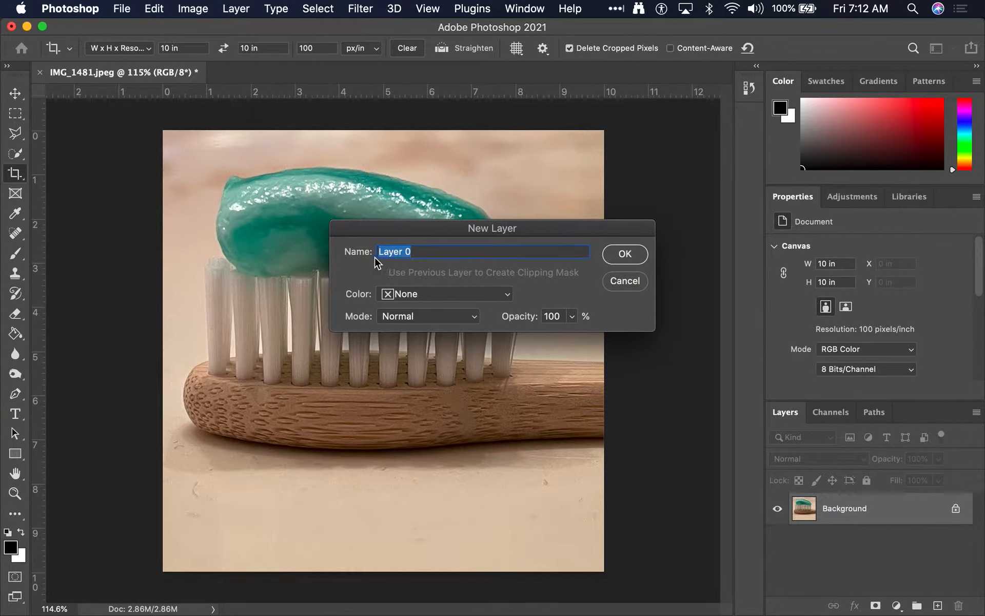
{"action": "left_click_drag", "start_coordinate": [518, 237], "coordinate": [493, 269]}
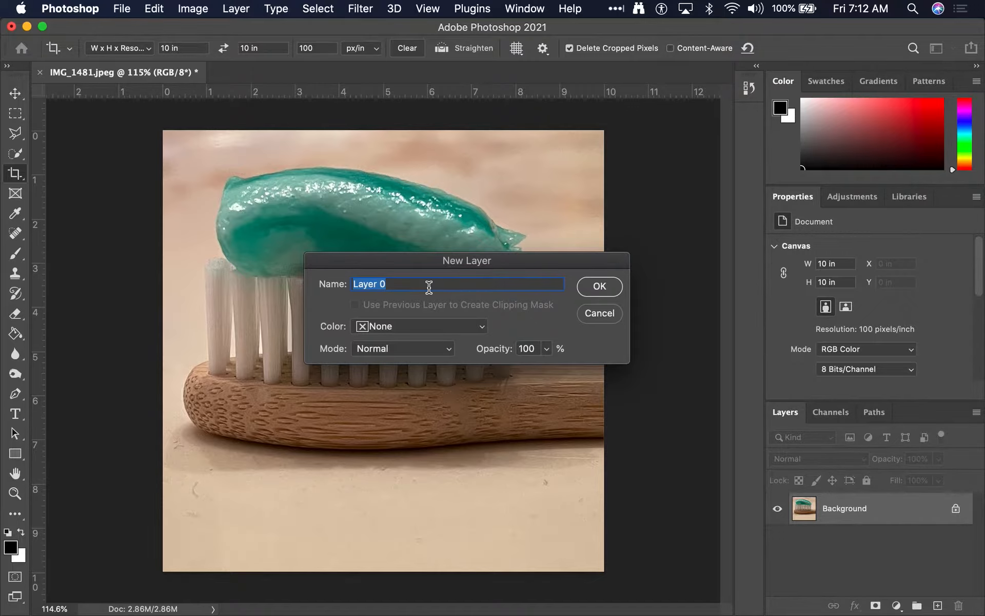
{"action": "type", "text": "Orig toothpaste"}
{"action": "key", "text": "Return"}
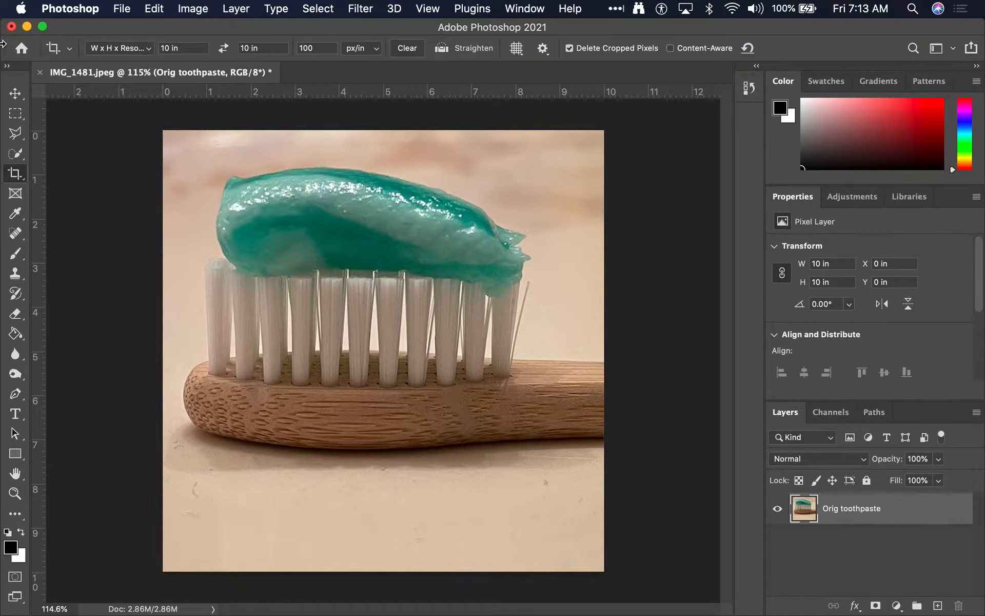
Step: Duplicate the Orig toothpaste layer with the Move tool active and delete the copy
{"action": "left_click", "coordinate": [15, 95]}
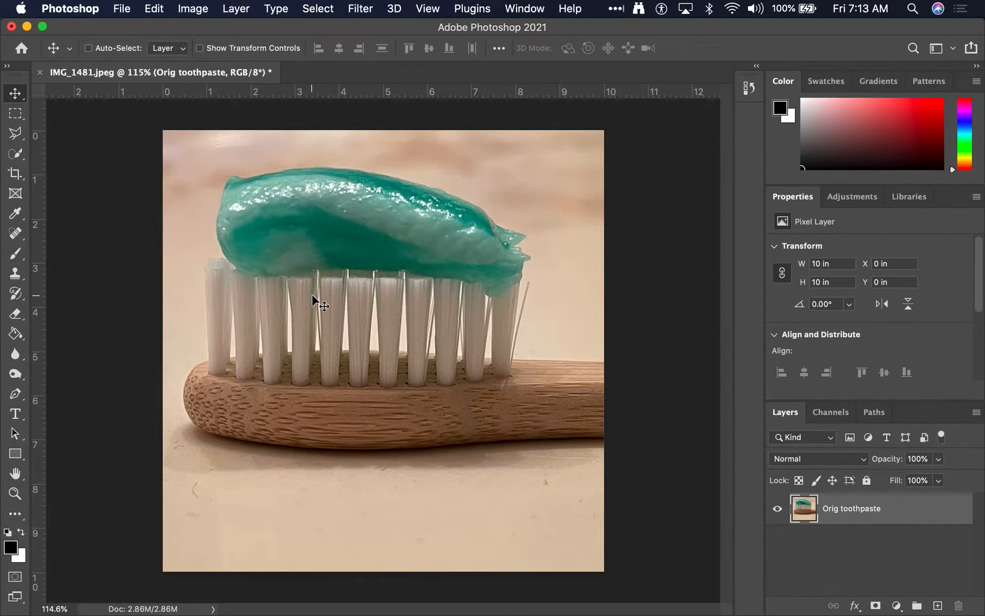
{"action": "key", "text": "super+j"}
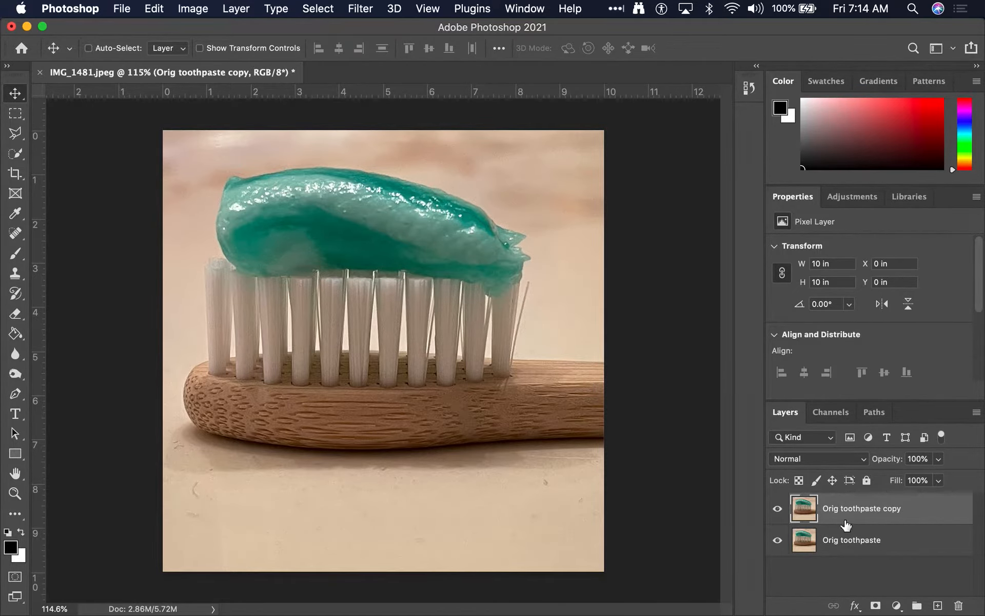
{"action": "key", "text": "BackSpace"}
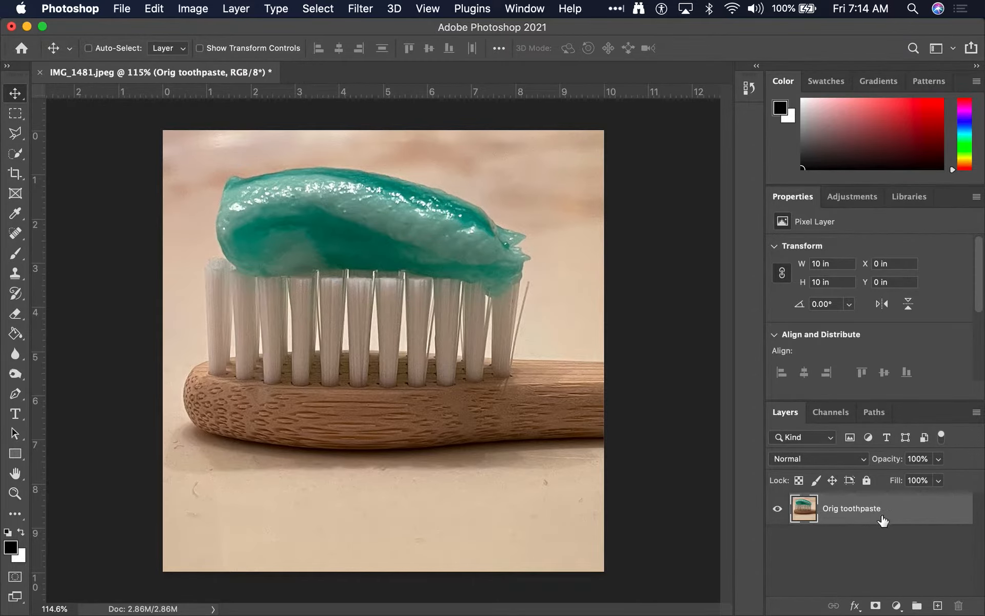
Step: Duplicate the Orig toothpaste layer within IMG_1481.jpeg as "Orig toothpaste copy"
{"action": "left_click", "coordinate": [976, 413]}
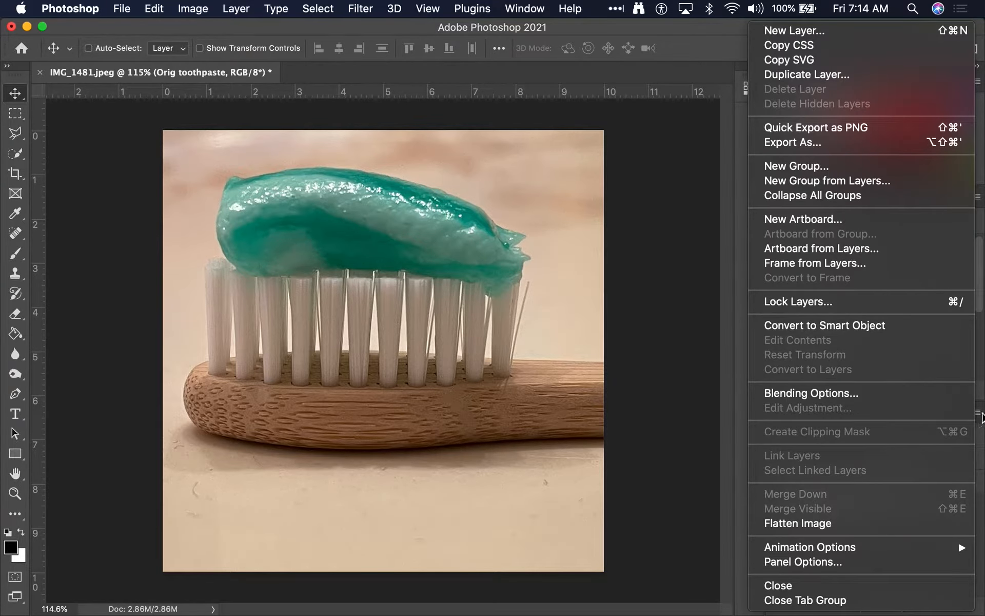
{"action": "left_click", "coordinate": [979, 416]}
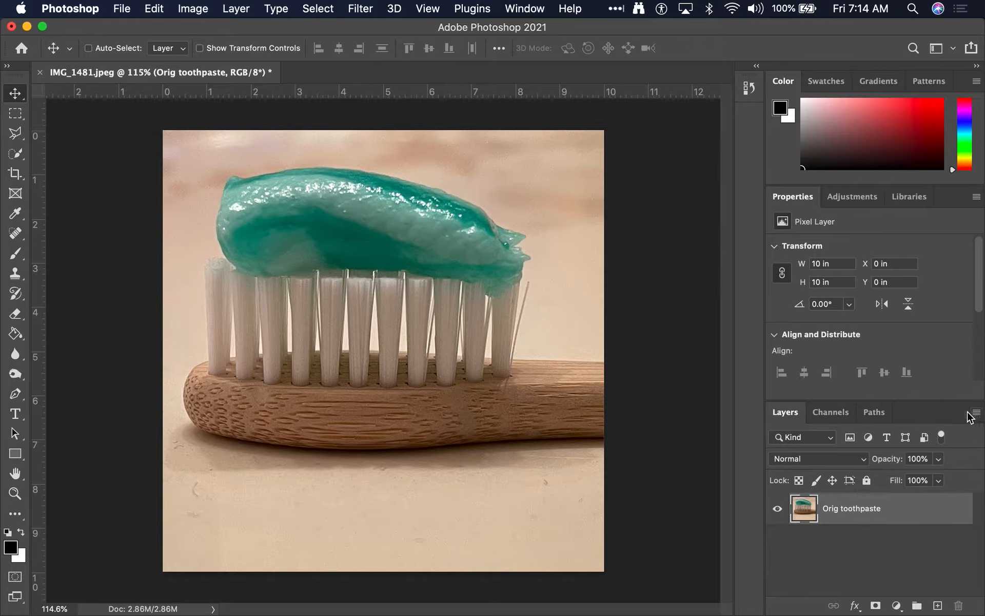
{"action": "left_click", "coordinate": [978, 413]}
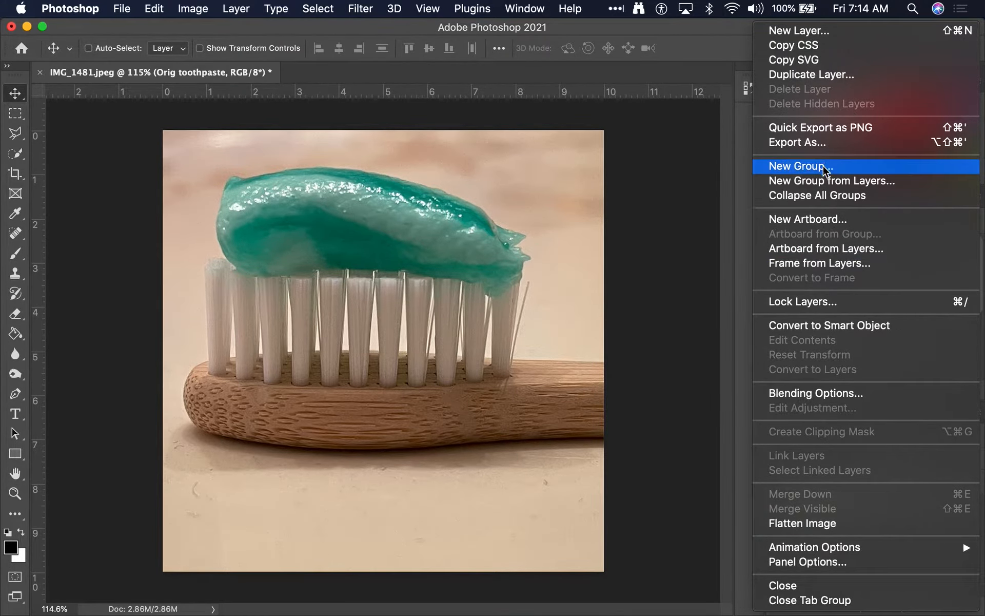
{"action": "left_click", "coordinate": [825, 76]}
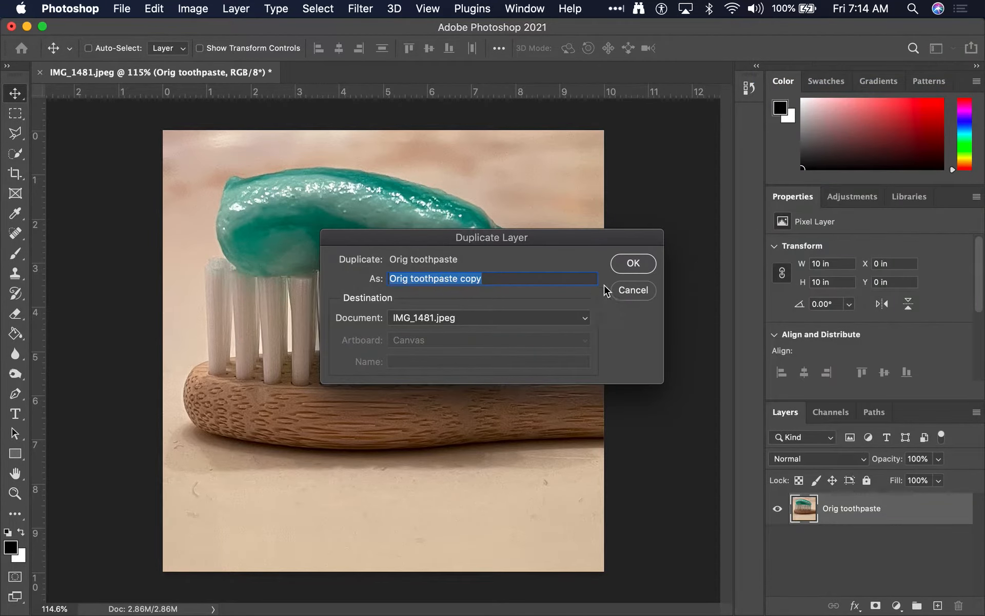
{"action": "left_click", "coordinate": [649, 267]}
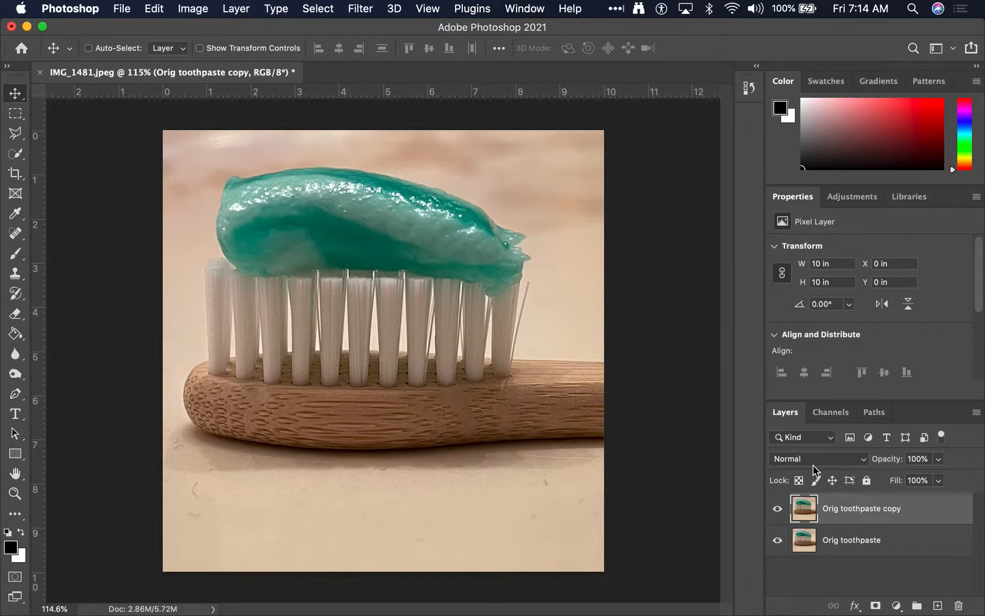
Step: Undo the last layer duplication and duplicate the Orig toothpaste layer again
{"action": "key", "text": "super+z"}
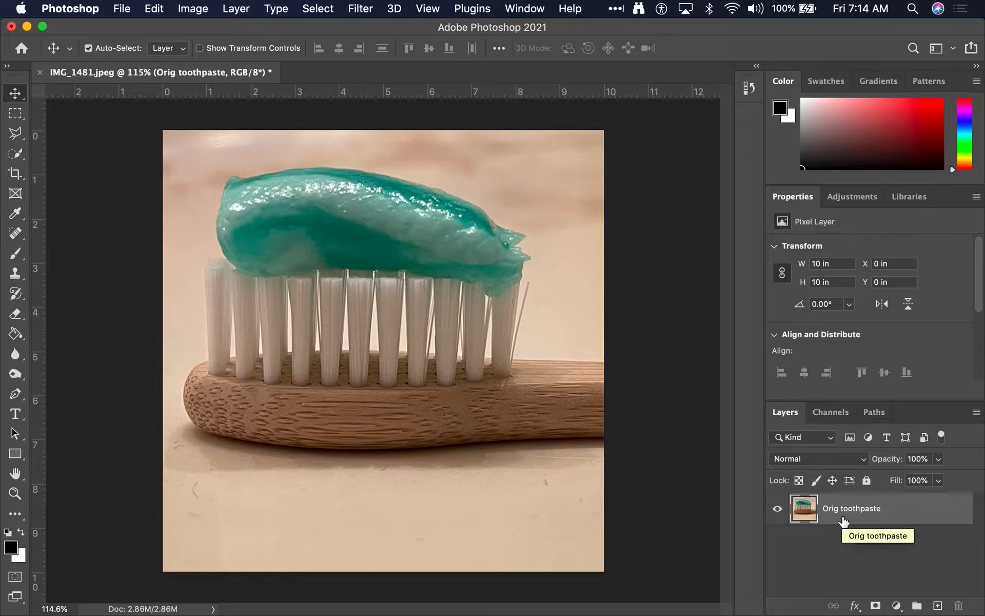
{"action": "key", "text": "super+j"}
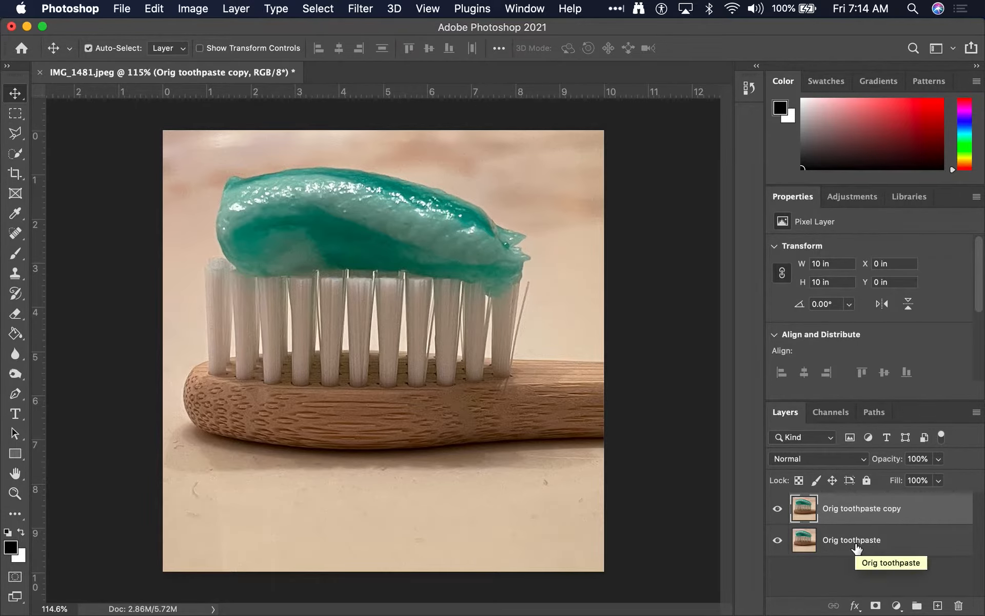
{"action": "key", "text": "super+j"}
{"action": "key", "text": "super+j"}
{"action": "key", "text": "super+j"}
{"action": "key", "text": "super+j"}
{"action": "key", "text": "super+j"}
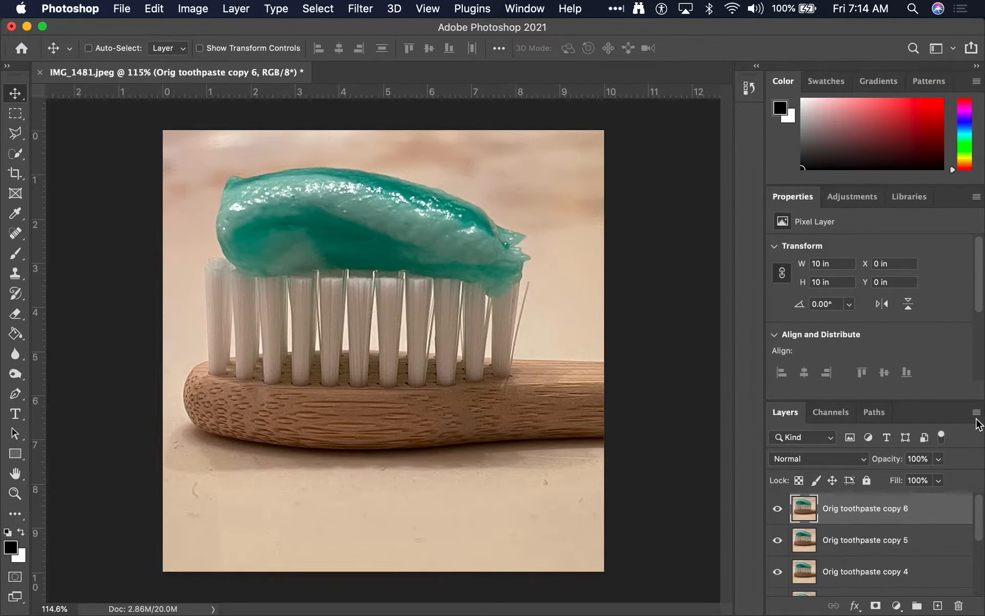
{"action": "key", "text": "super+z"}
{"action": "key", "text": "super+z"}
{"action": "key", "text": "super+z"}
{"action": "key", "text": "super+z"}
{"action": "key", "text": "super+z"}
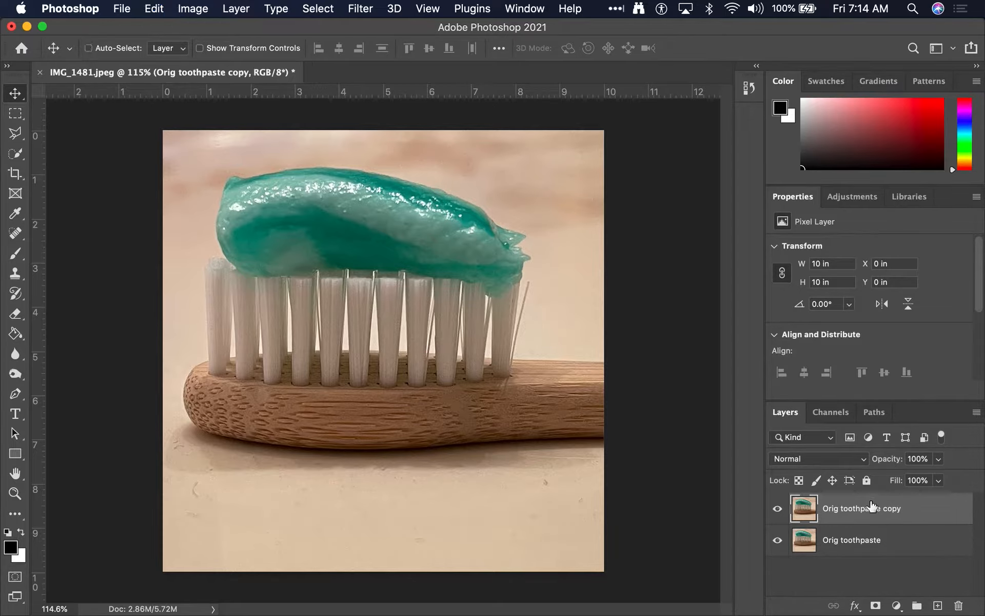
Step: Rename the Orig toothpaste copy layer "auto Adjust" and apply Auto Tone to it
{"action": "double_click", "coordinate": [863, 507]}
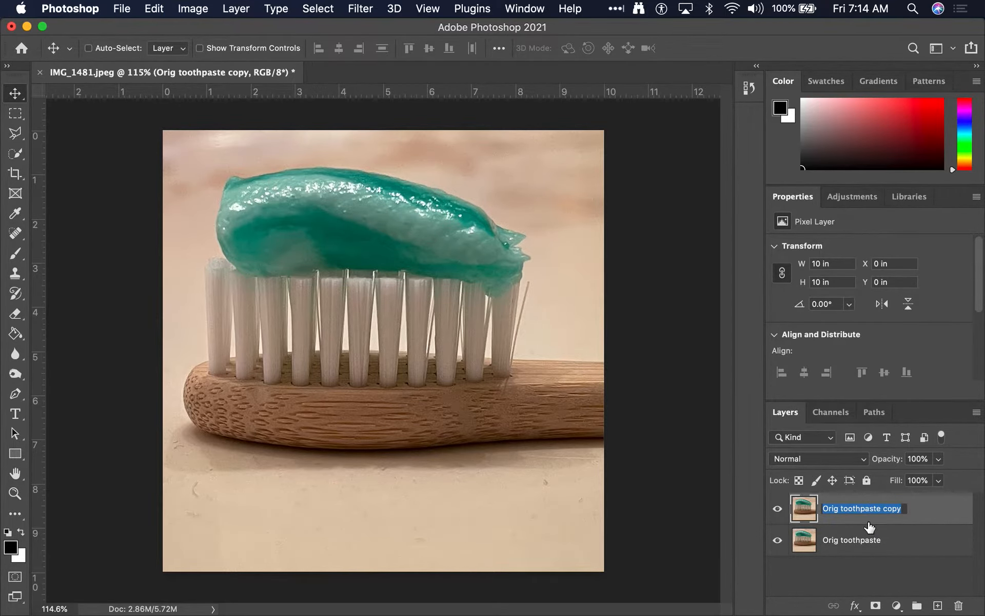
{"action": "type", "text": "au"}
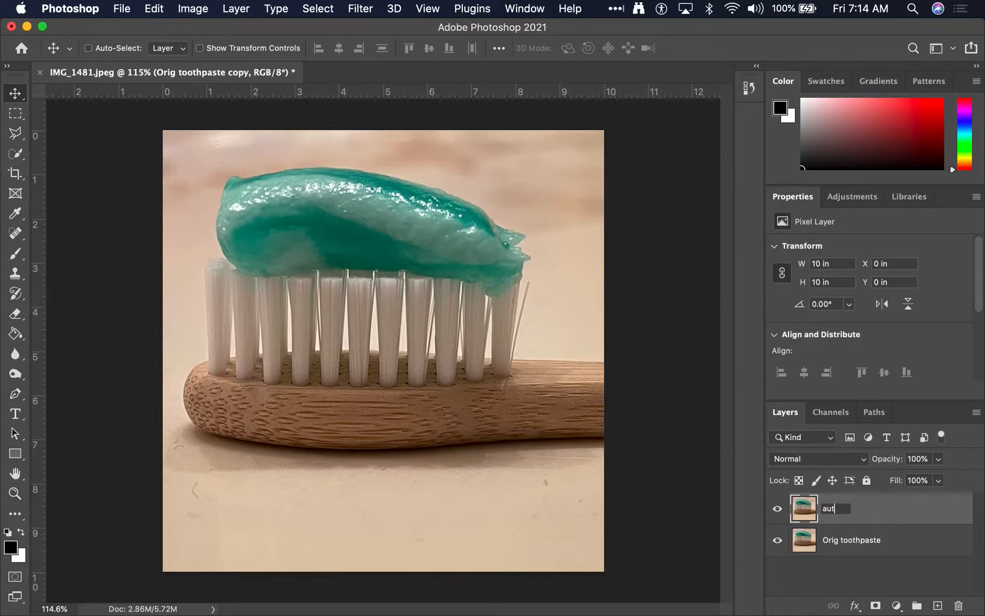
{"action": "type", "text": "to Adjust"}
{"action": "key", "text": "Return"}
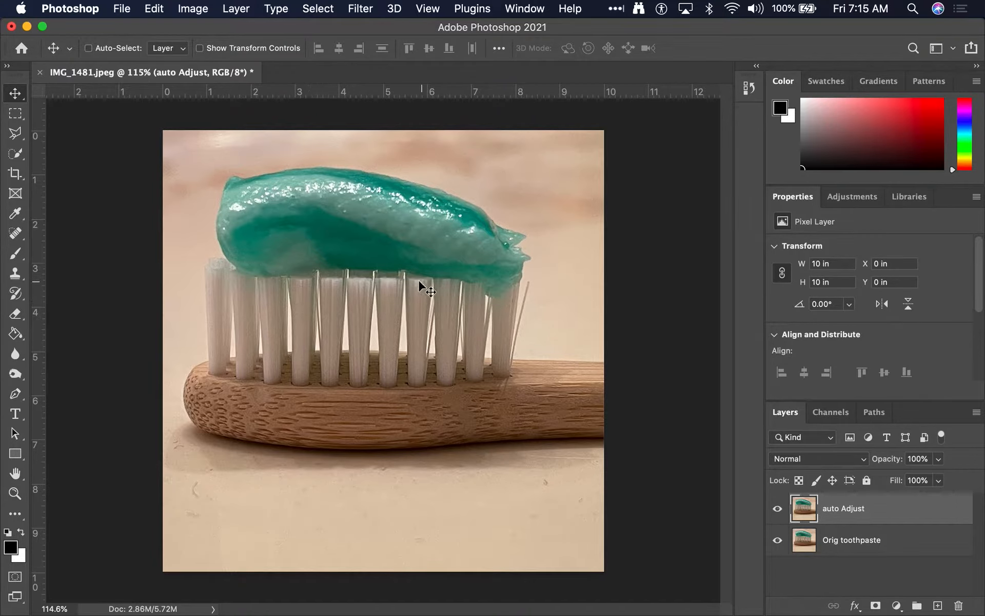
{"action": "left_click", "coordinate": [194, 8]}
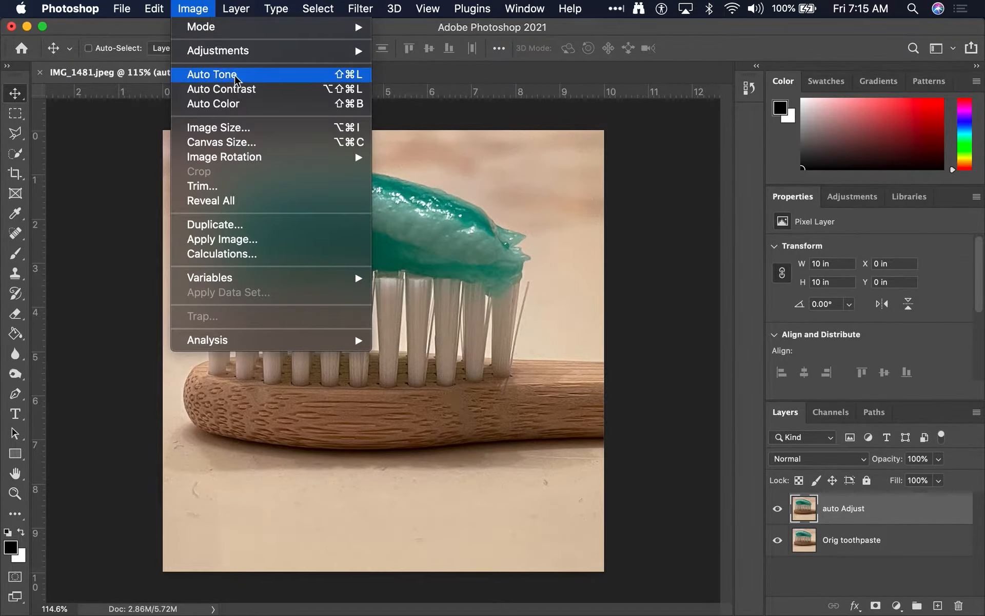
{"action": "left_click", "coordinate": [360, 77]}
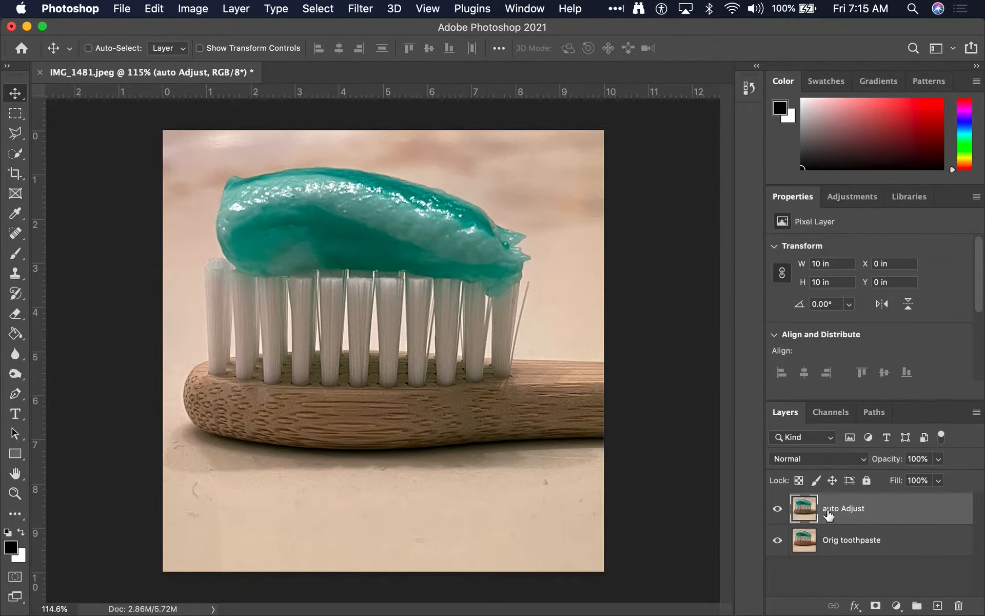
Step: Compare the auto Adjust layer with the original by toggling layer visibility, leaving auto Adjust hidden and Orig toothpaste shown
{"action": "left_click", "coordinate": [778, 511]}
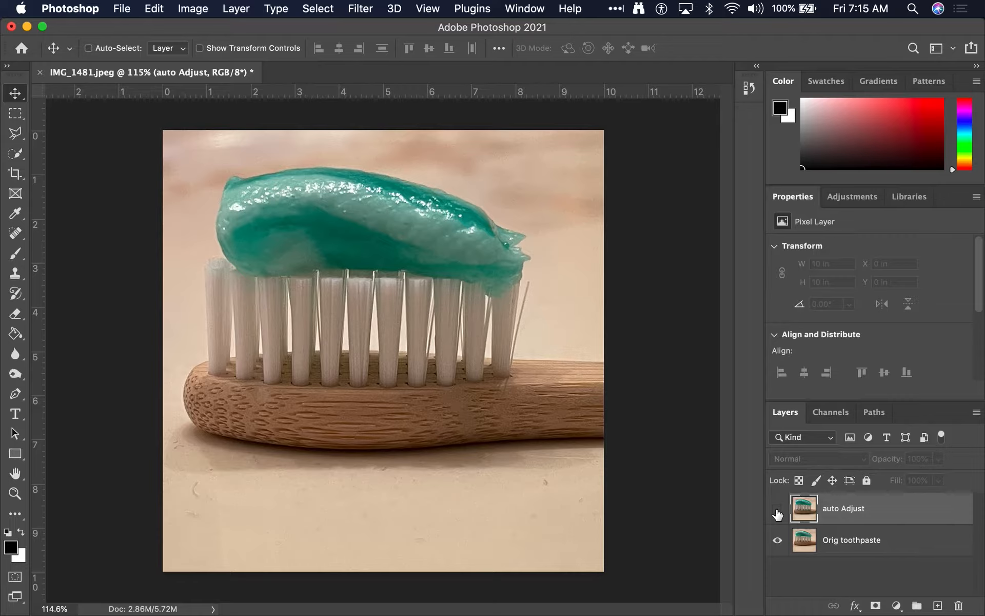
{"action": "left_click", "coordinate": [777, 511]}
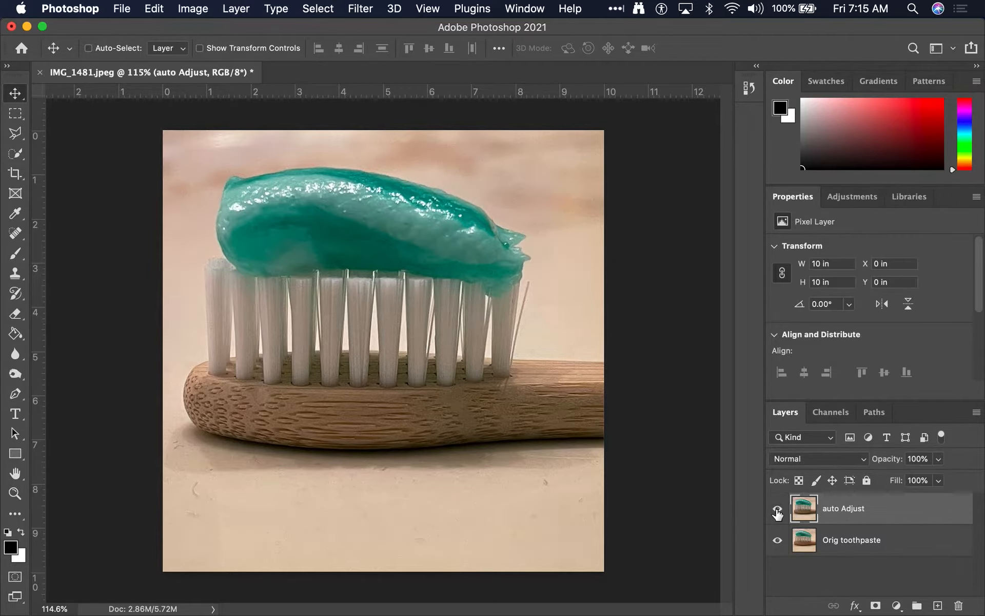
{"action": "left_click", "coordinate": [778, 511]}
{"action": "left_click", "coordinate": [778, 511]}
{"action": "left_click", "coordinate": [778, 509]}
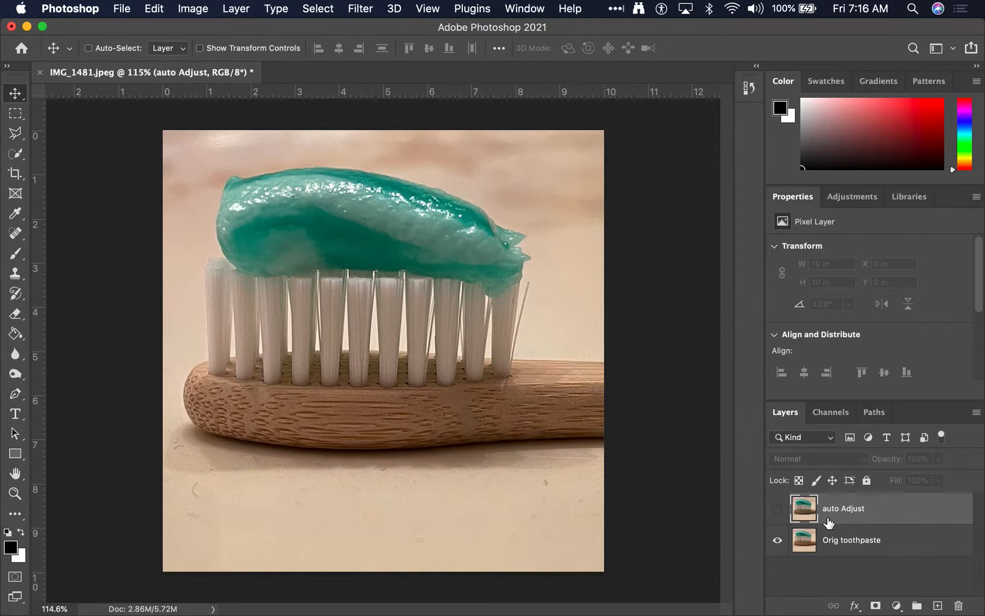
{"action": "left_click", "coordinate": [778, 541]}
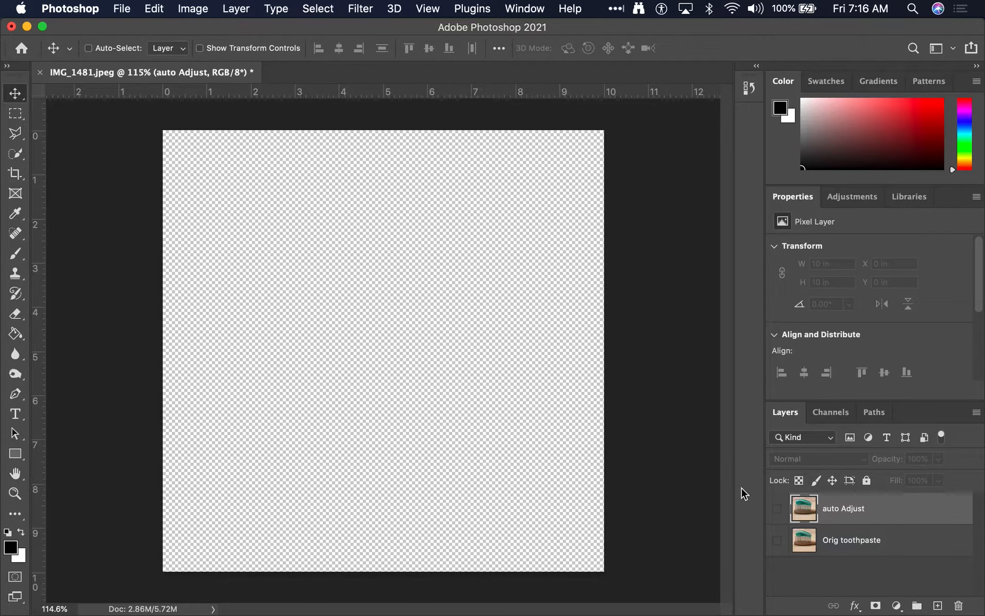
{"action": "left_click", "coordinate": [777, 543]}
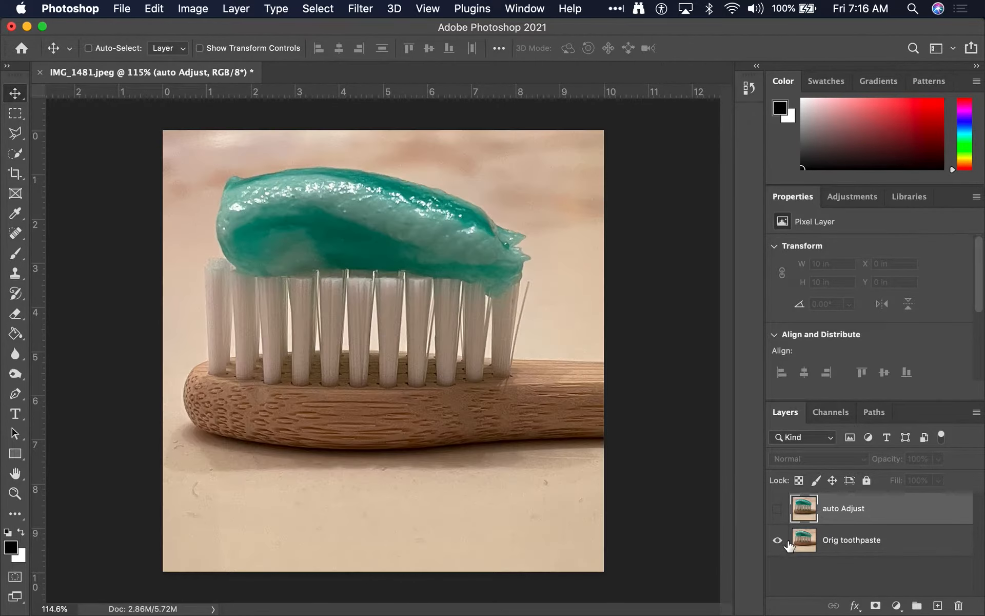
{"action": "left_click", "coordinate": [872, 544]}
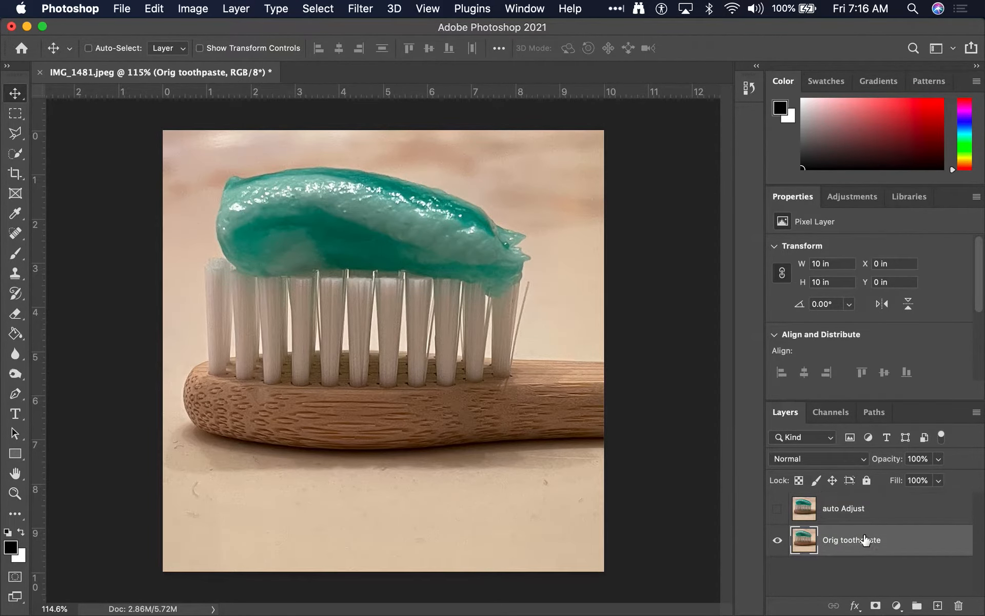
{"action": "left_click", "coordinate": [859, 519]}
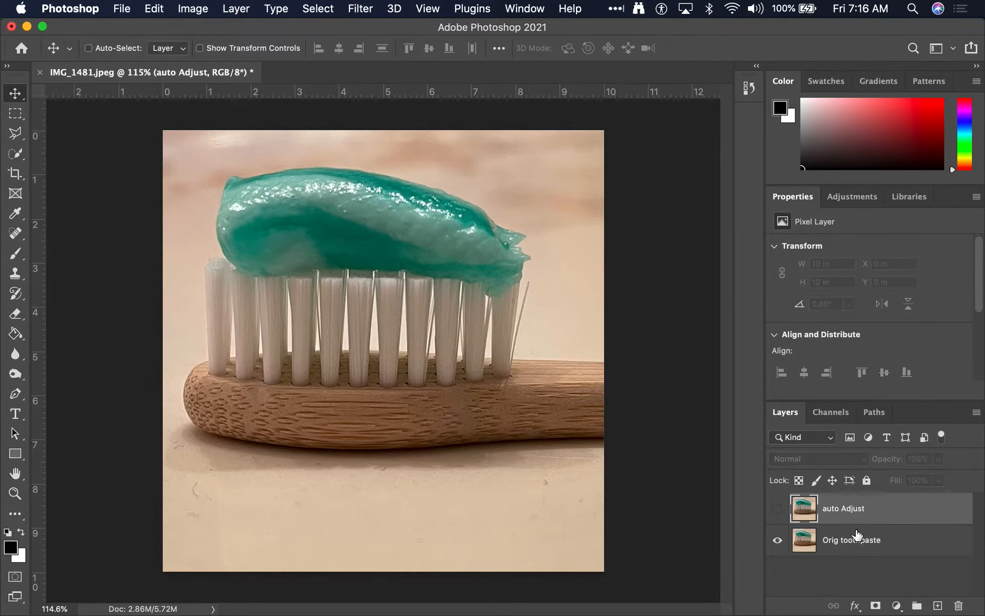
{"action": "left_click", "coordinate": [858, 538]}
{"action": "left_click", "coordinate": [856, 504]}
{"action": "left_click", "coordinate": [852, 543]}
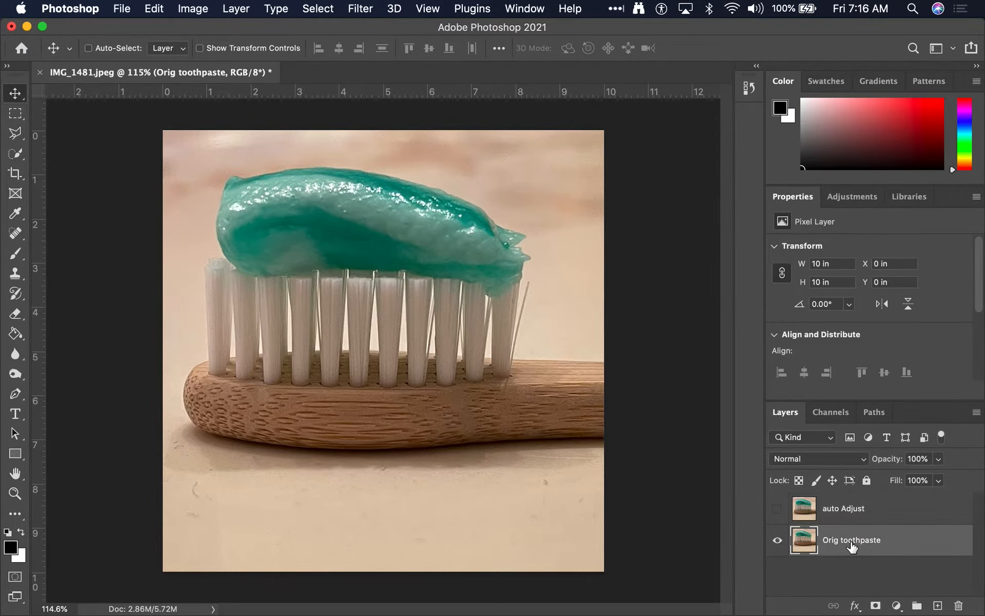
{"action": "left_click", "coordinate": [856, 517]}
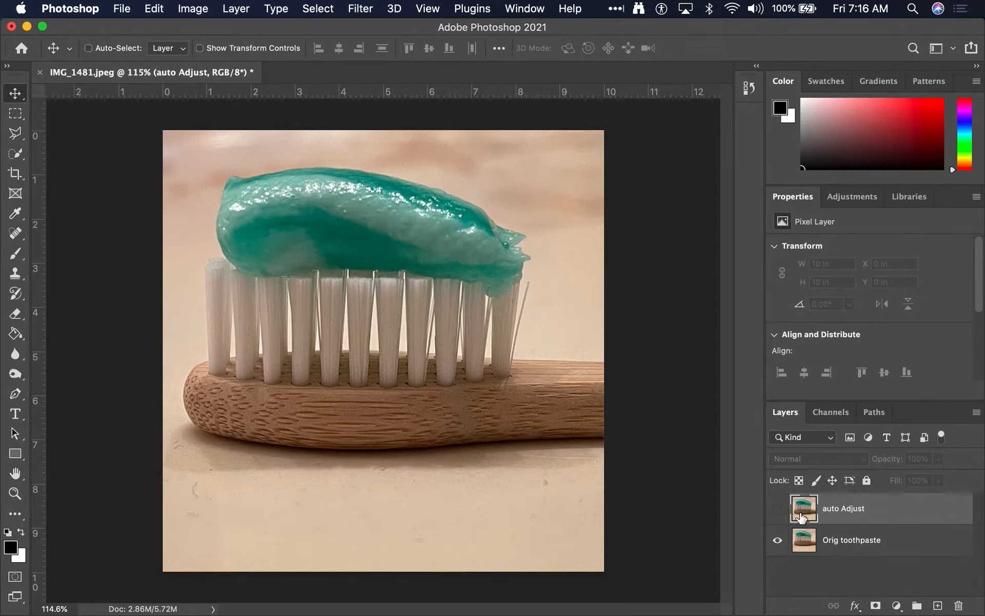
Step: Duplicate the Orig toothpaste layer and rename the copy "brightness"
{"action": "left_click", "coordinate": [836, 547]}
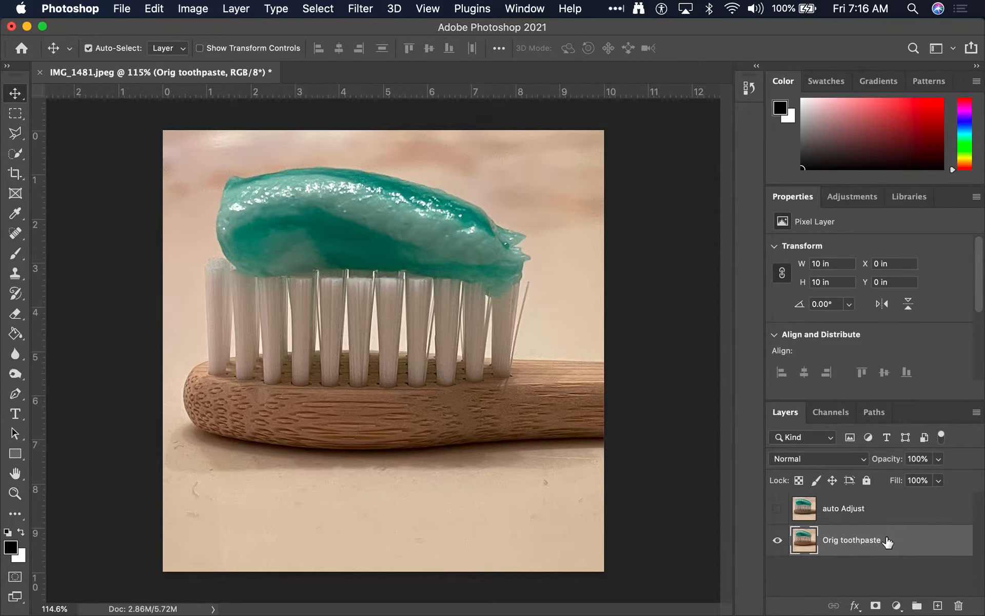
{"action": "key", "text": "super+j"}
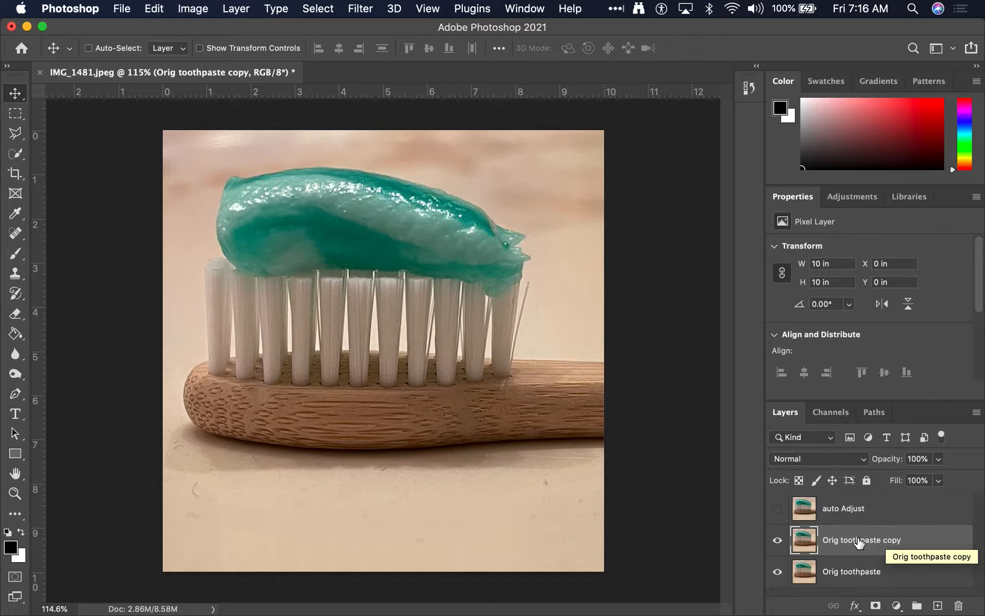
{"action": "double_click", "coordinate": [859, 540]}
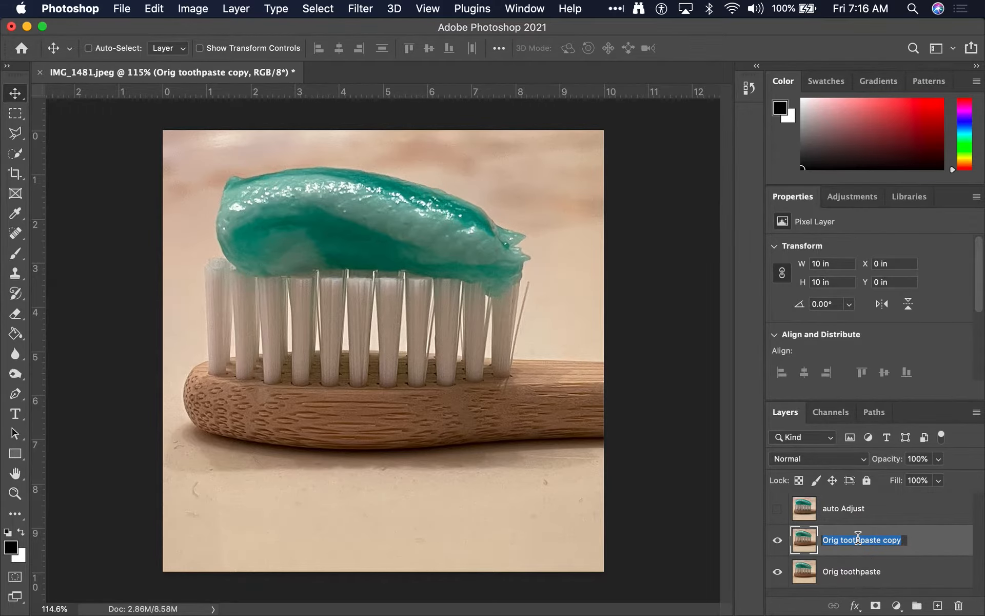
{"action": "type", "text": "brightness"}
{"action": "key", "text": "Return"}
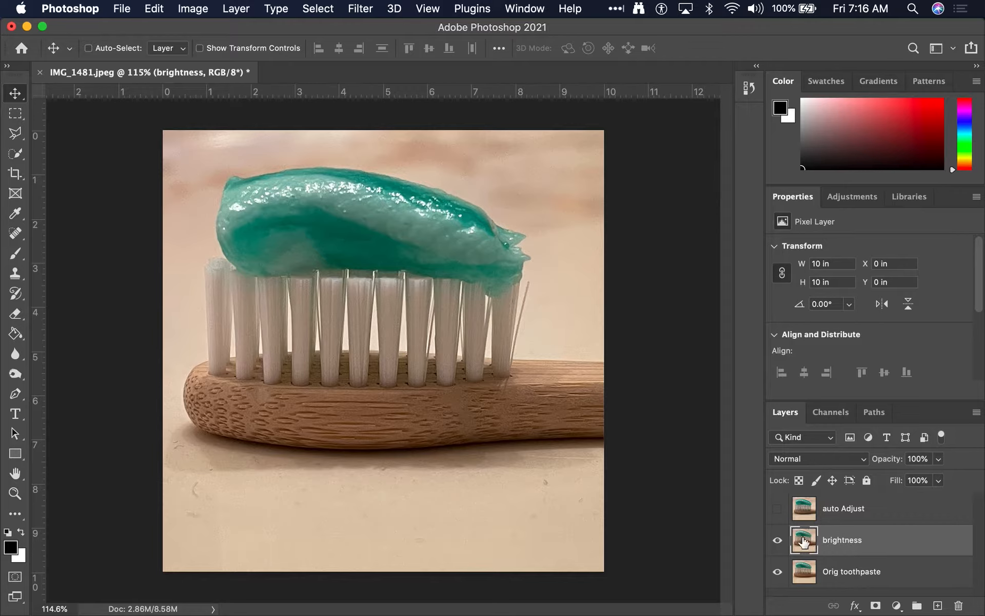
Step: Apply a Brightness/Contrast adjustment to the brightness layer with brightness 64 and contrast 81
{"action": "left_click", "coordinate": [187, 10]}
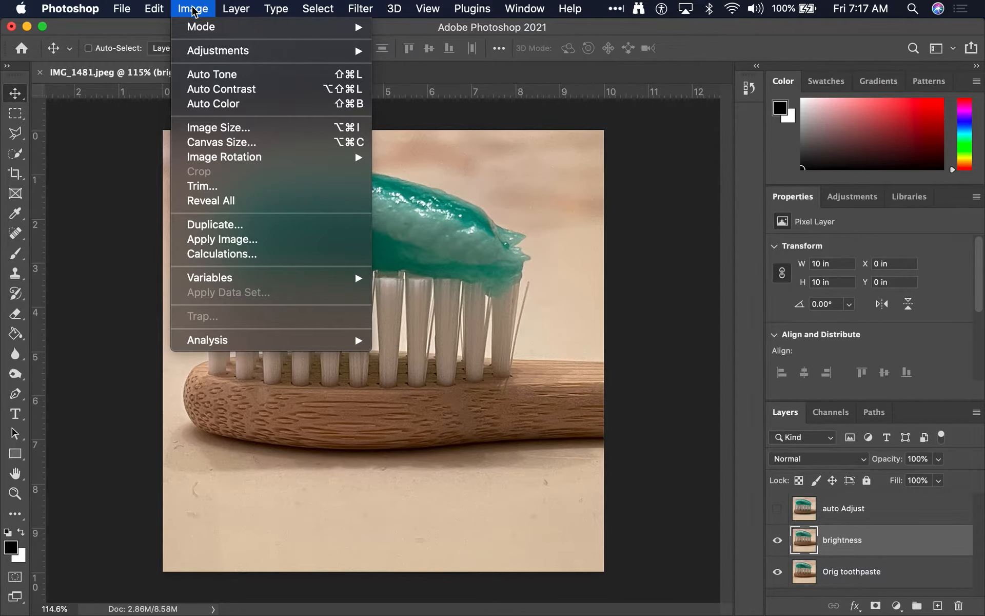
{"action": "mouse_move", "coordinate": [220, 56]}
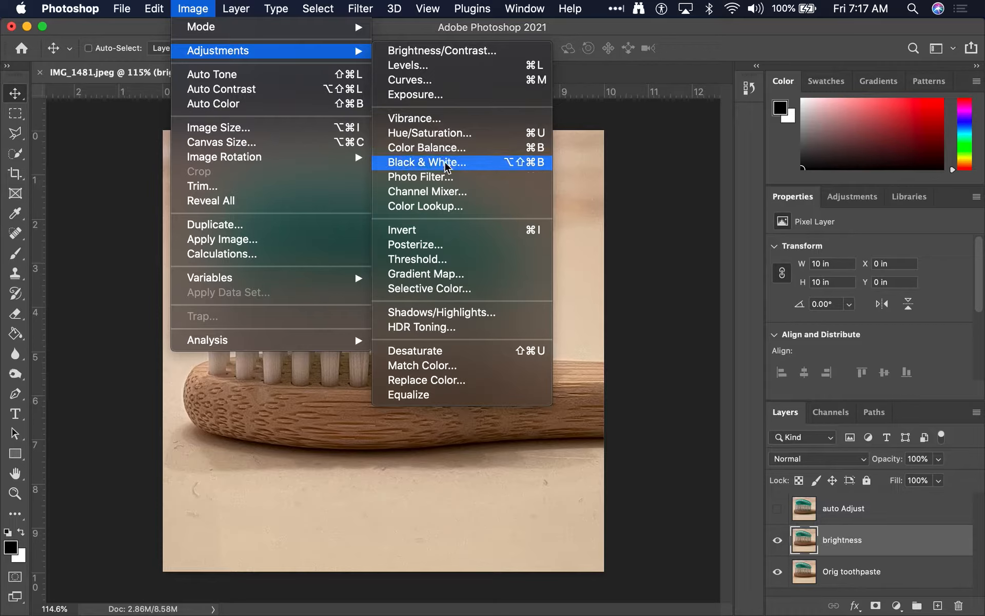
{"action": "left_click", "coordinate": [429, 55]}
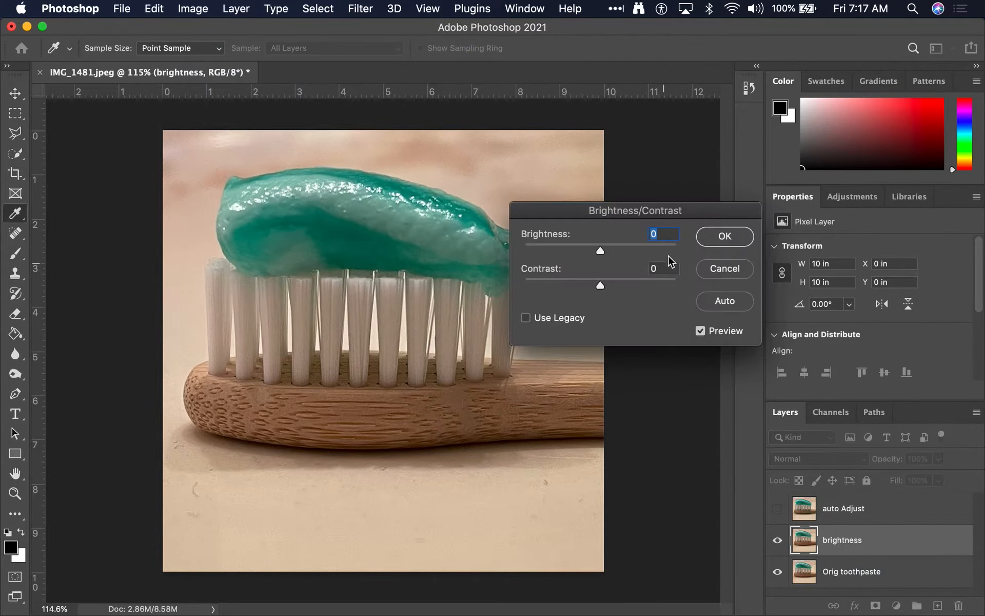
{"action": "left_click_drag", "start_coordinate": [647, 218], "coordinate": [566, 438]}
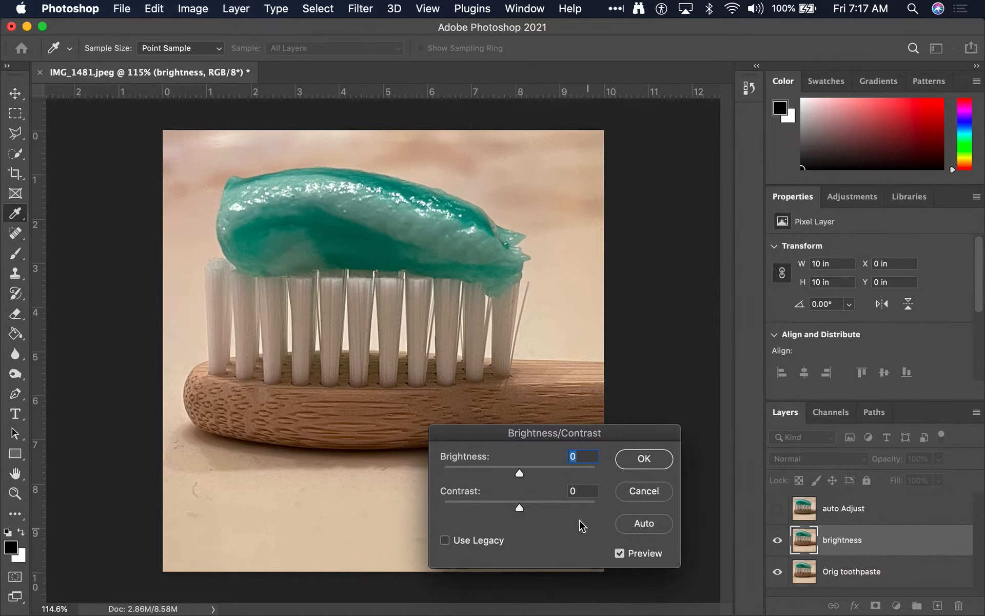
{"action": "left_click_drag", "start_coordinate": [520, 474], "coordinate": [554, 473]}
{"action": "left_click_drag", "start_coordinate": [559, 433], "coordinate": [627, 375]}
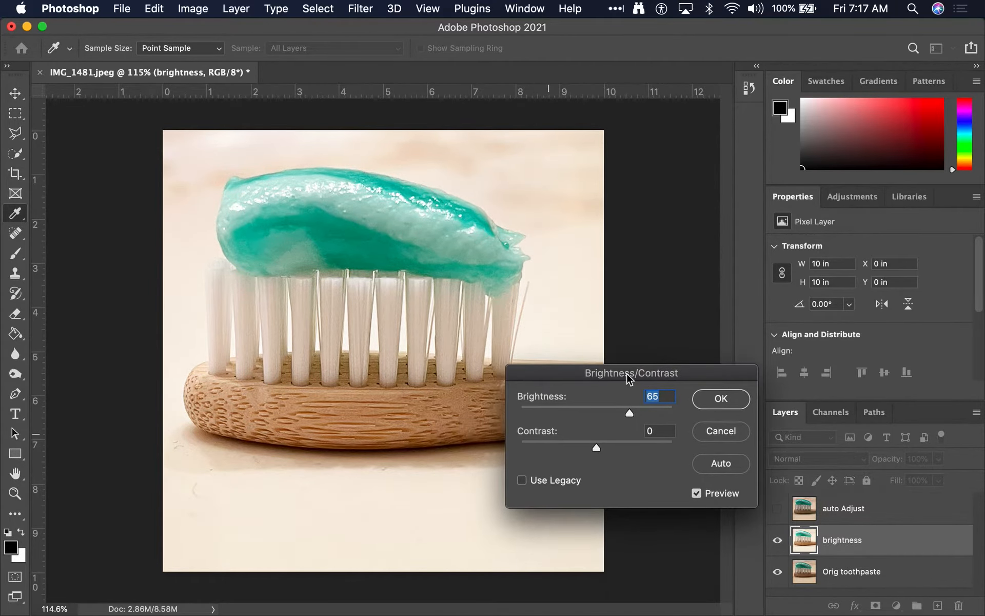
{"action": "left_click_drag", "start_coordinate": [595, 451], "coordinate": [624, 451]}
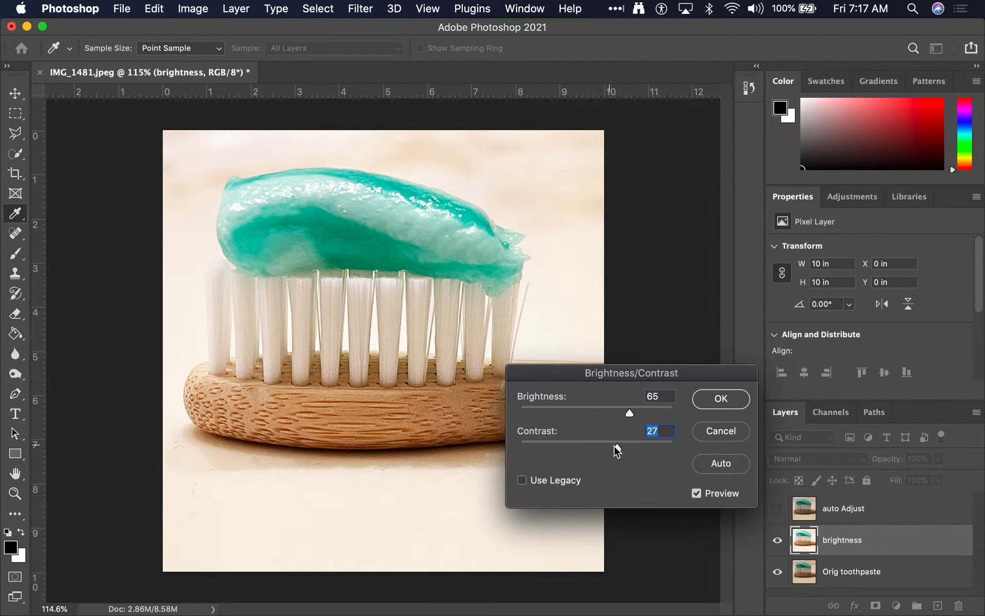
{"action": "left_click_drag", "start_coordinate": [618, 448], "coordinate": [652, 439]}
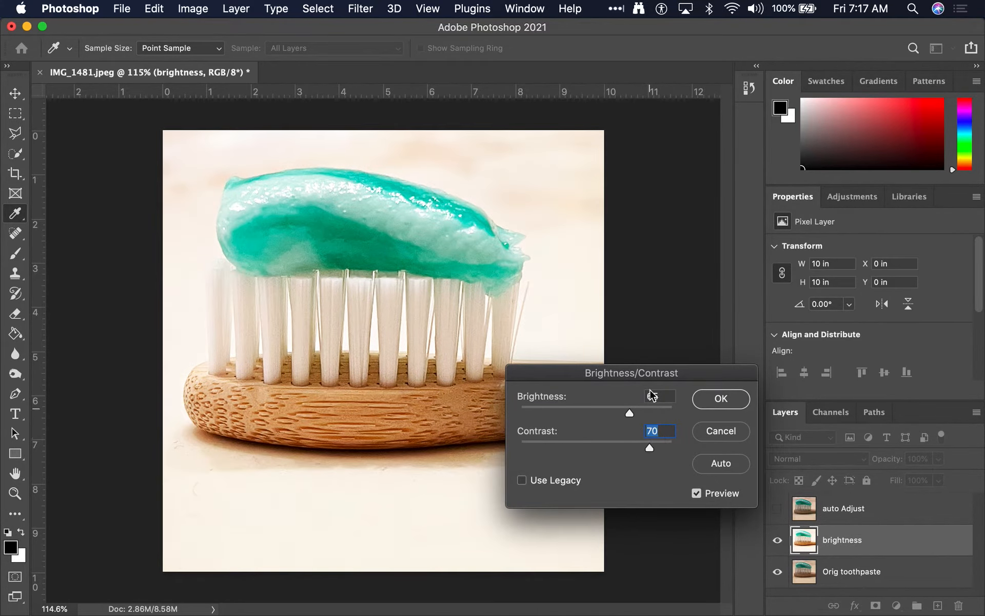
{"action": "left_click_drag", "start_coordinate": [660, 373], "coordinate": [671, 174]}
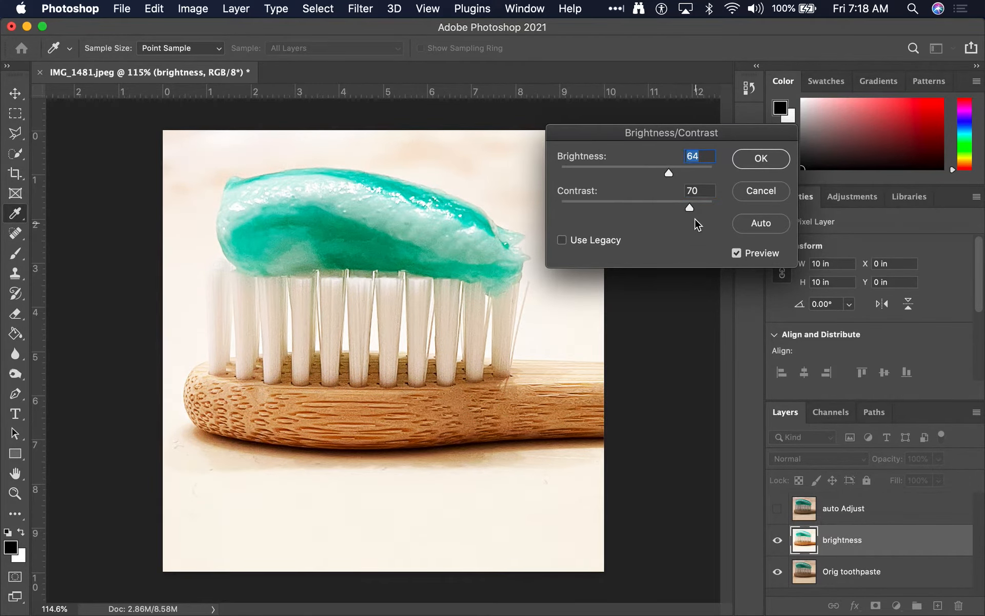
{"action": "left_click_drag", "start_coordinate": [691, 211], "coordinate": [699, 210]}
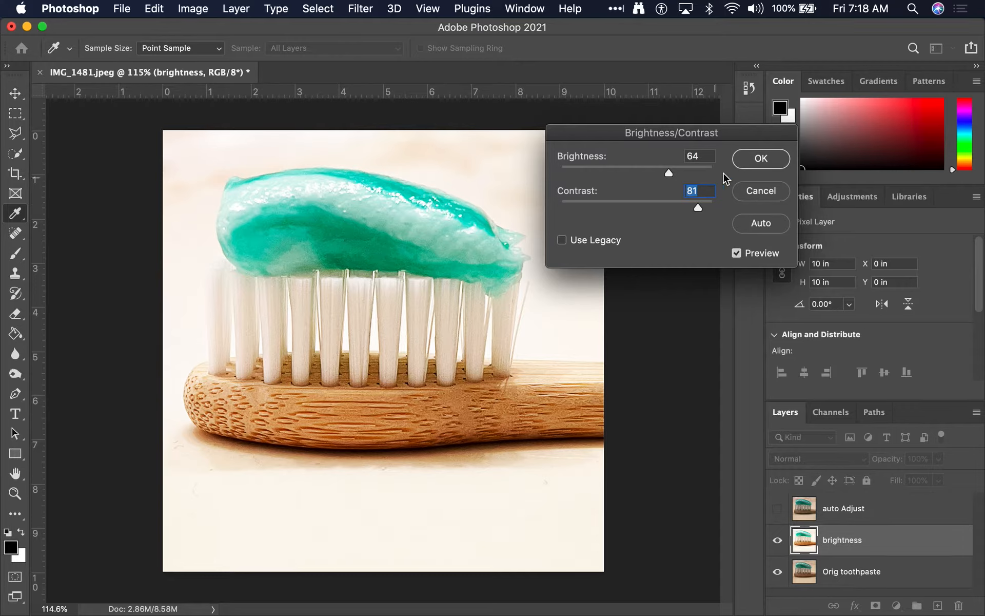
{"action": "left_click", "coordinate": [759, 159]}
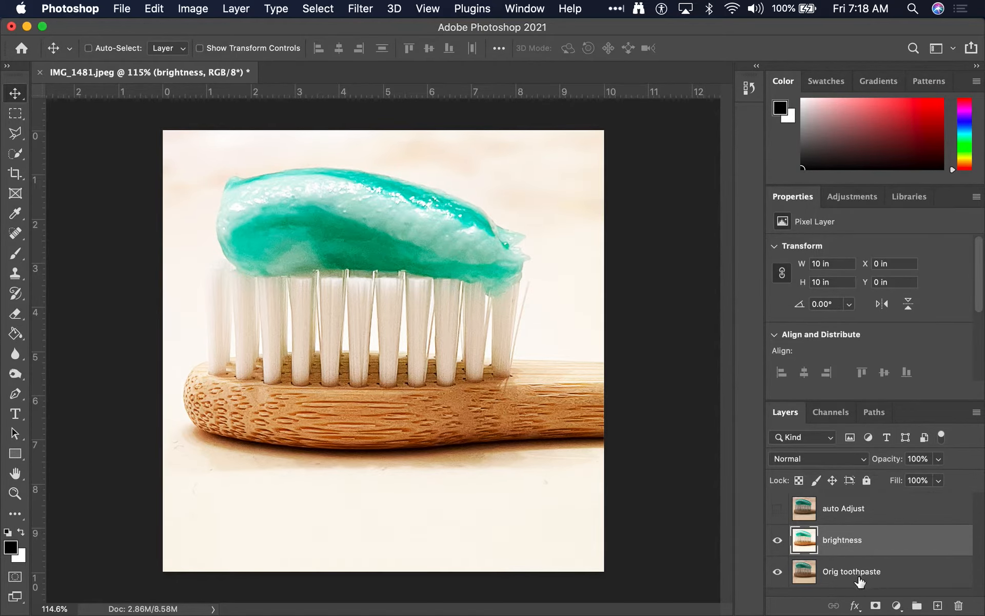
Step: Hide the brightness layer after comparing it with the original, and duplicate the Orig toothpaste layer
{"action": "left_click", "coordinate": [777, 541]}
{"action": "left_click", "coordinate": [777, 541]}
{"action": "left_click", "coordinate": [859, 572]}
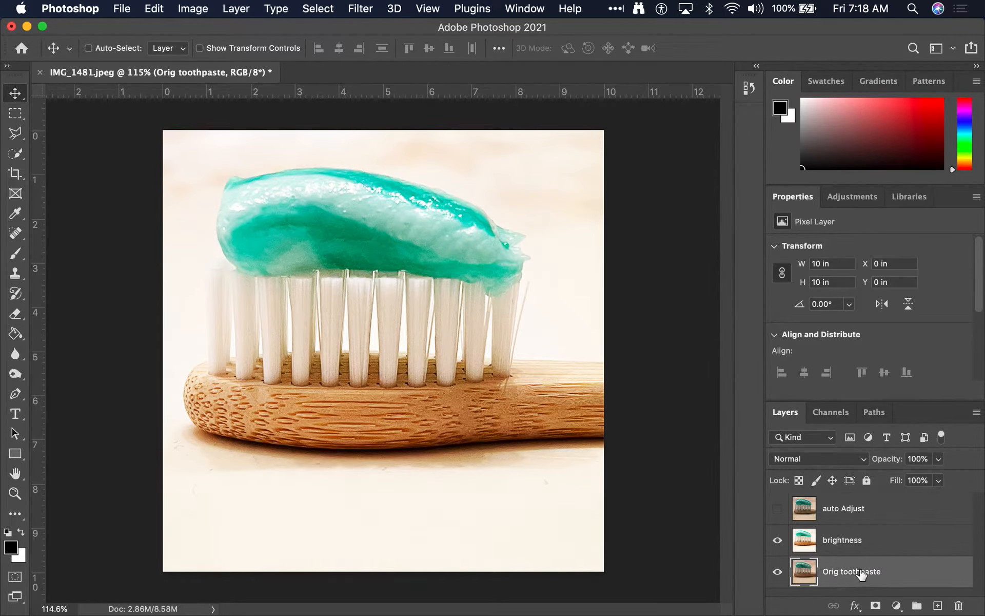
{"action": "left_click", "coordinate": [777, 539]}
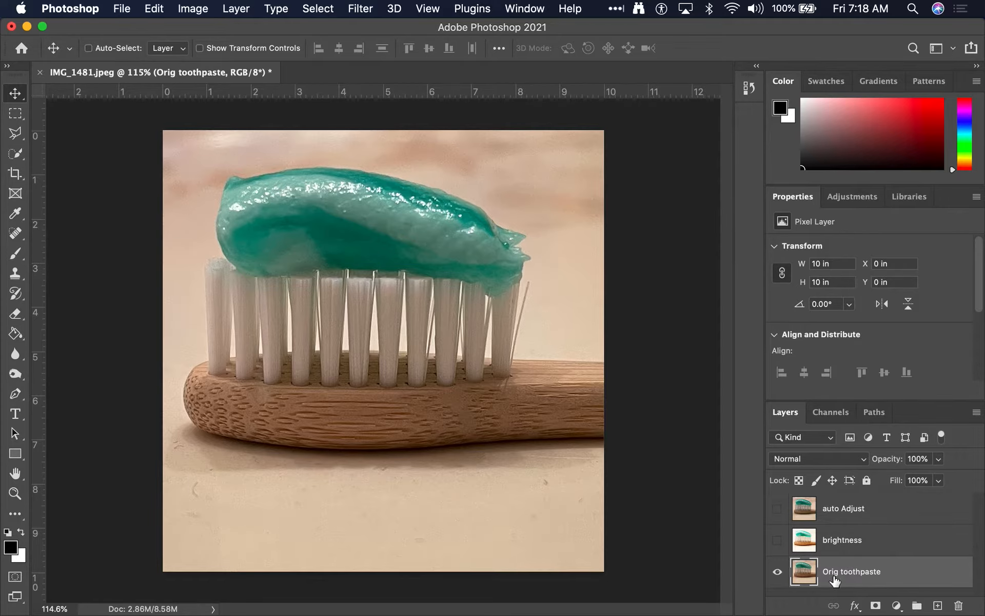
{"action": "key", "text": "super+j"}
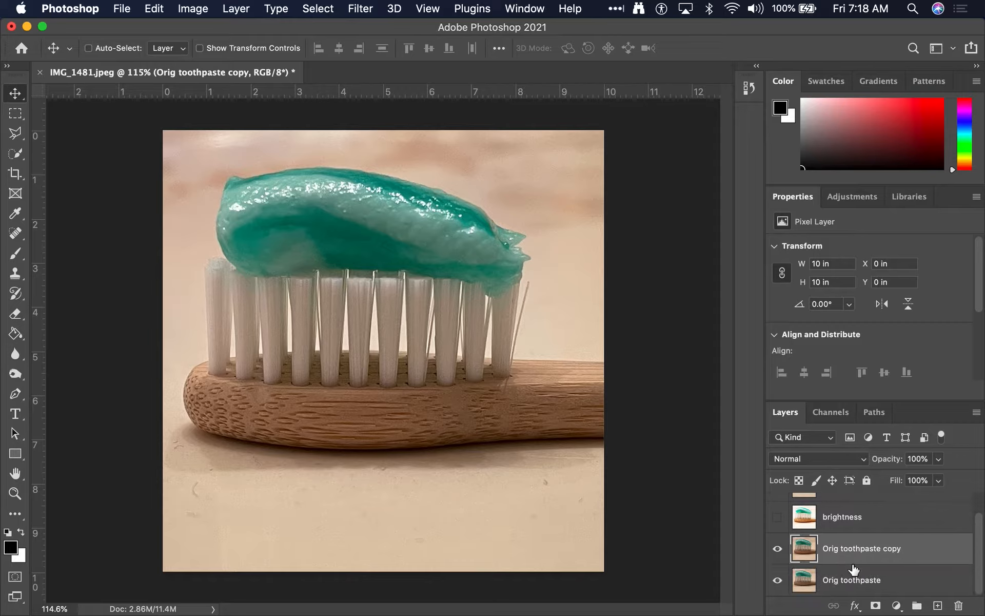
Step: Rename the duplicated Orig toothpaste layer to "vib"
{"action": "scroll", "coordinate": [853, 570], "scroll_direction": "down", "scroll_amount": 1}
{"action": "scroll", "coordinate": [854, 568], "scroll_direction": "up", "scroll_amount": 1}
{"action": "scroll", "coordinate": [853, 569], "scroll_direction": "down", "scroll_amount": 1}
{"action": "double_click", "coordinate": [859, 548]}
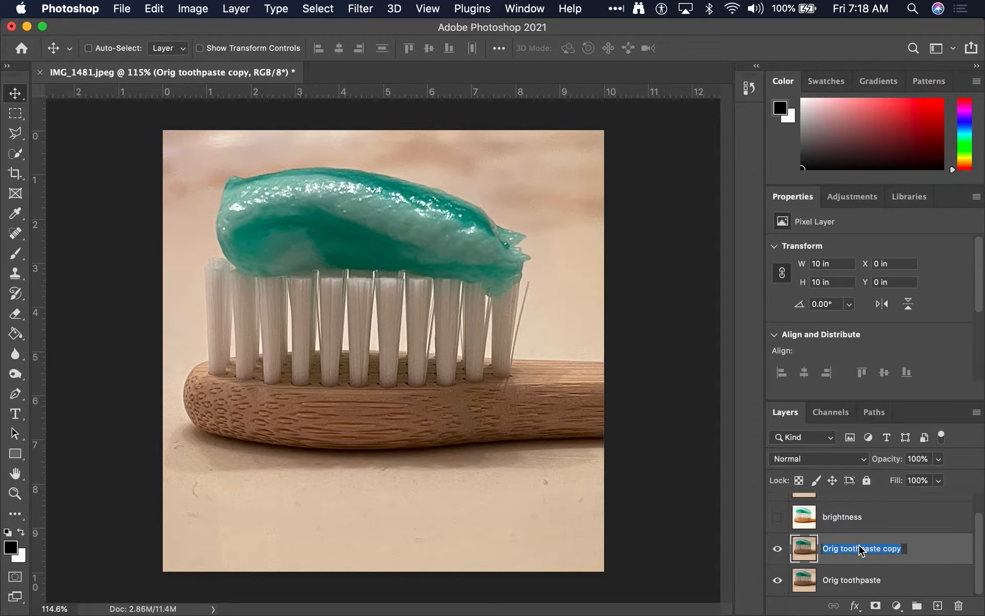
{"action": "type", "text": "vib"}
{"action": "key", "text": "Return"}
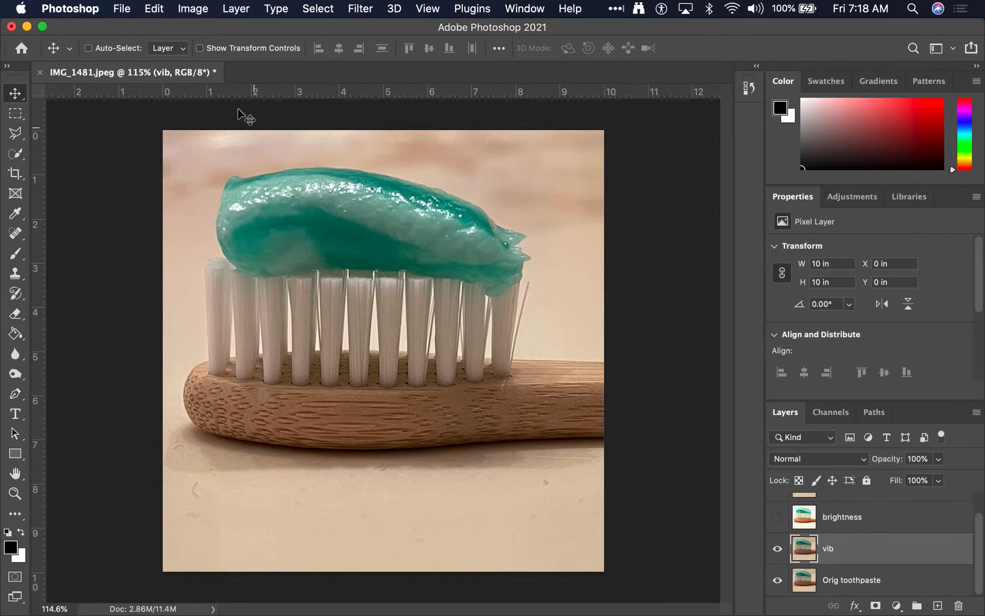
Step: Start a Vibrance adjustment on the vib layer and try vibrance +100, comparing it with the original through the preview
{"action": "left_click", "coordinate": [195, 6]}
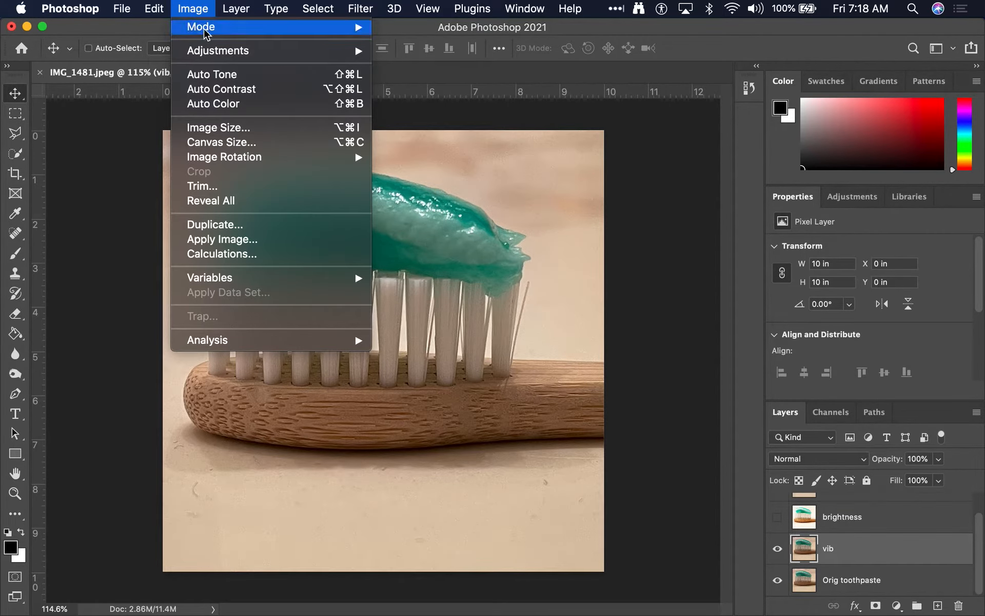
{"action": "mouse_move", "coordinate": [212, 51]}
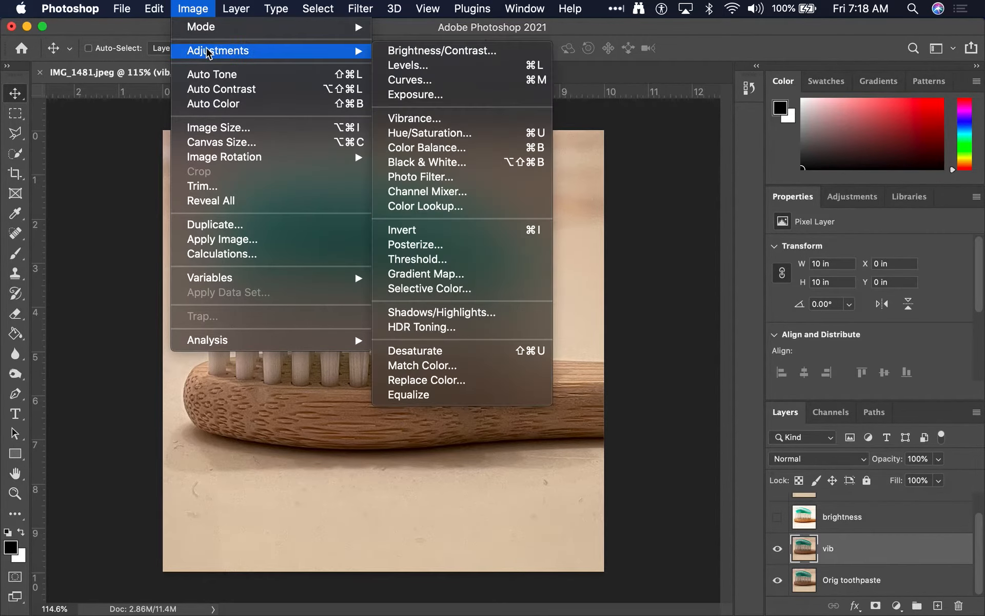
{"action": "left_click", "coordinate": [458, 117]}
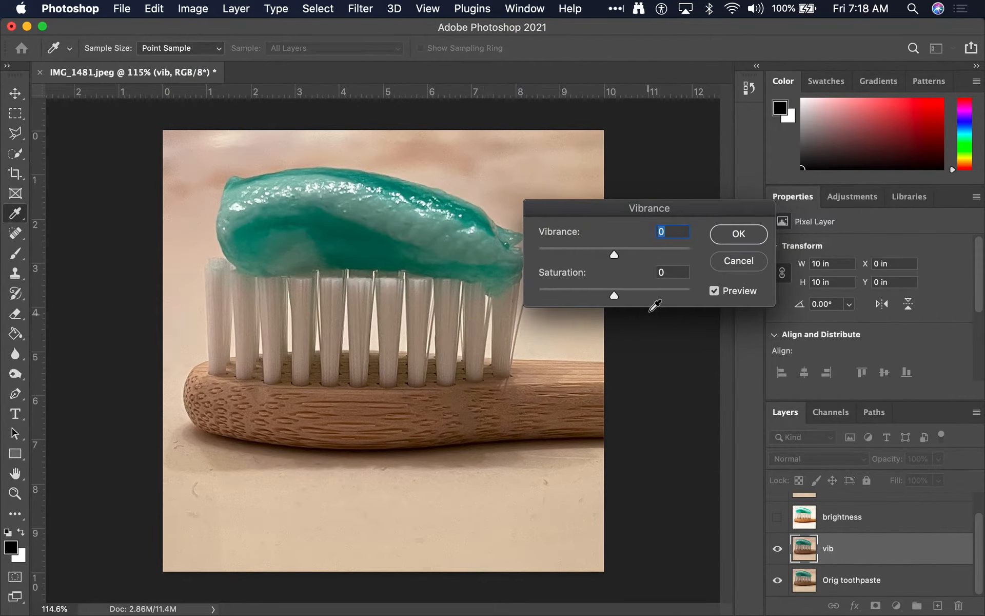
{"action": "left_click_drag", "start_coordinate": [645, 212], "coordinate": [667, 154]}
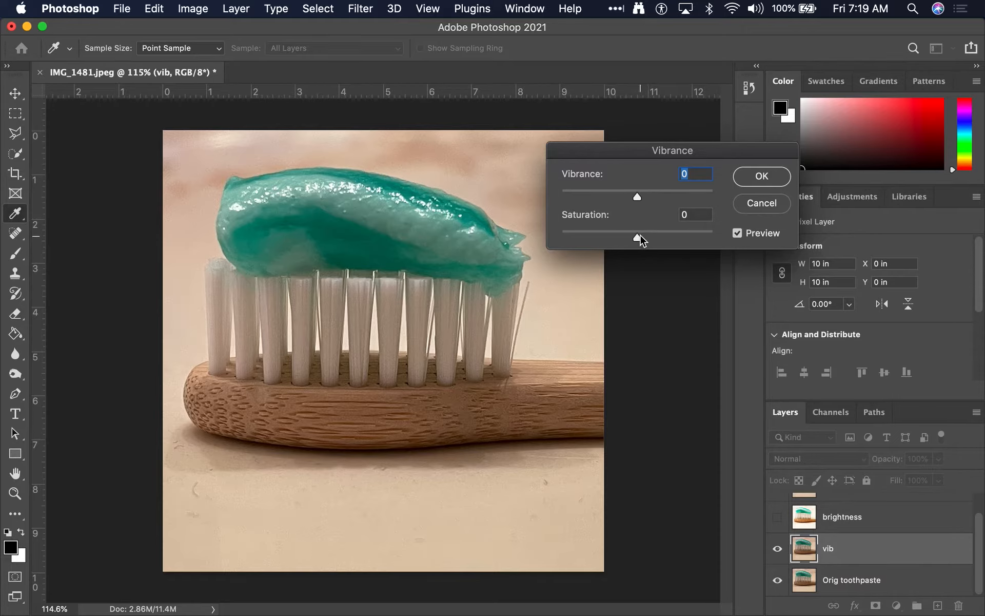
{"action": "left_click_drag", "start_coordinate": [640, 200], "coordinate": [715, 198]}
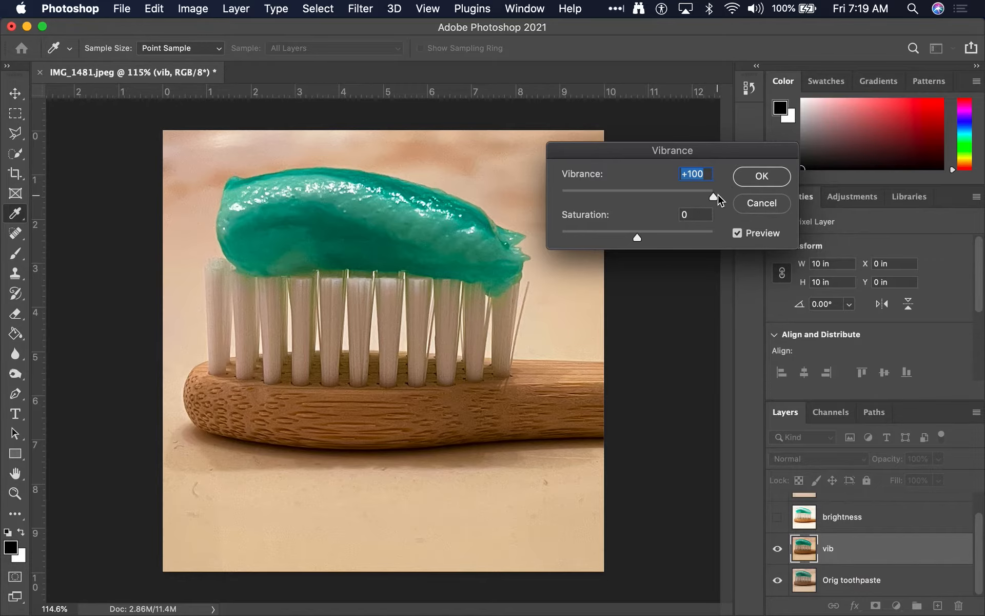
{"action": "left_click", "coordinate": [739, 234]}
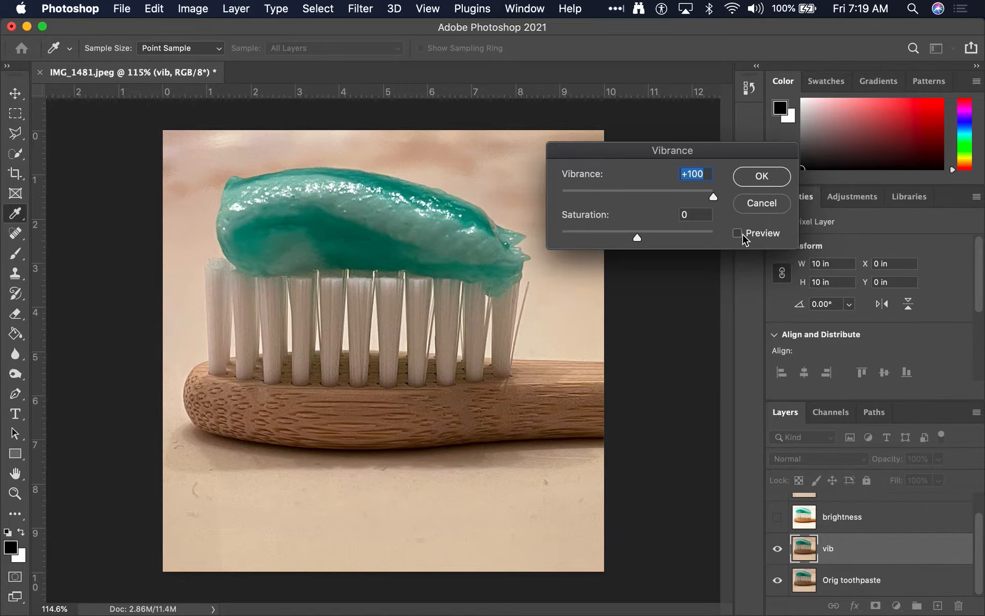
{"action": "left_click", "coordinate": [739, 234]}
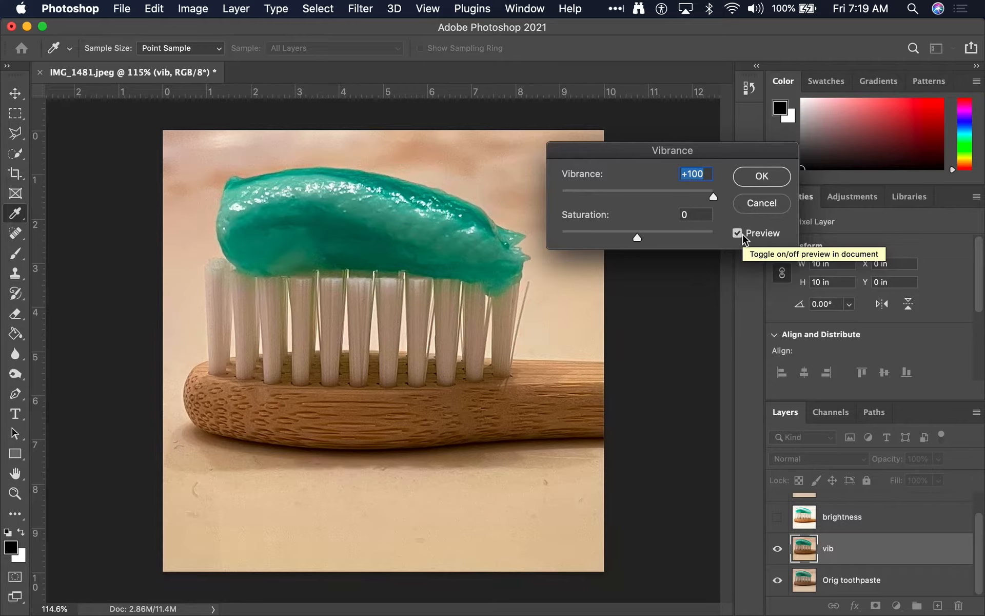
Step: Reduce vibrance to +2 and try saturation +100, comparing the result with the original through the preview
{"action": "left_click", "coordinate": [641, 196]}
{"action": "left_click_drag", "start_coordinate": [642, 196], "coordinate": [636, 198]}
{"action": "left_click_drag", "start_coordinate": [637, 237], "coordinate": [727, 235]}
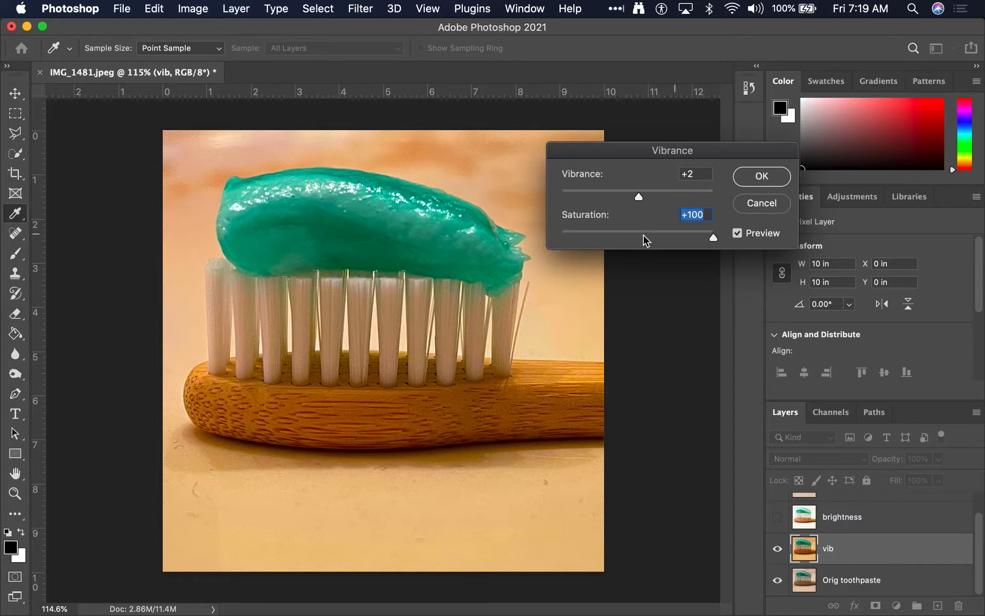
{"action": "left_click", "coordinate": [738, 235]}
{"action": "left_click", "coordinate": [737, 235]}
{"action": "left_click", "coordinate": [737, 235]}
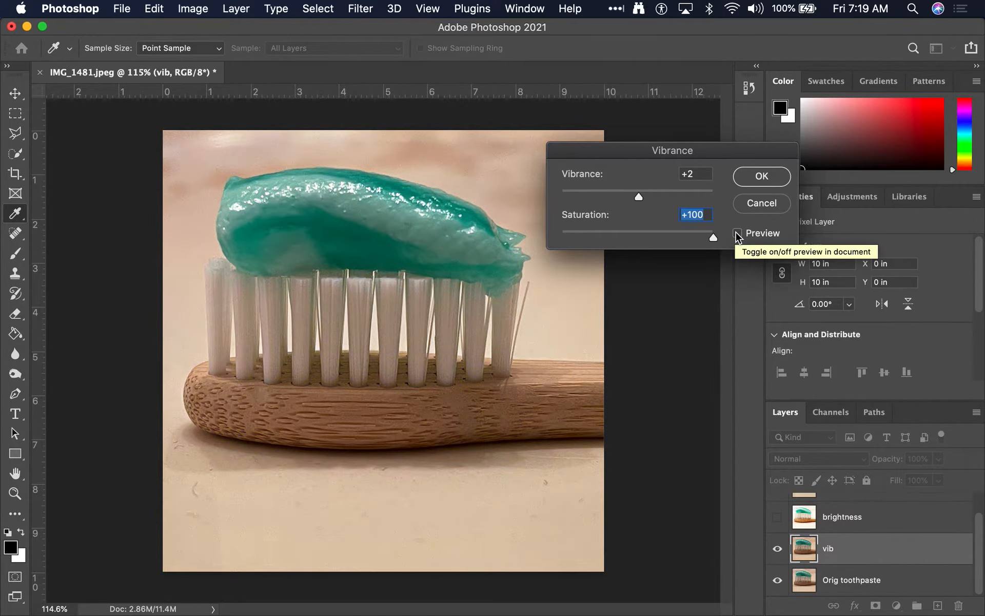
{"action": "left_click", "coordinate": [737, 235]}
Step: Try saturation +11 with vibrance +10, and lower the saturation to -100 to remove all color
{"action": "mouse_move", "coordinate": [644, 234]}
{"action": "left_mouse_down"}
{"action": "mouse_move", "coordinate": [666, 235]}
{"action": "mouse_move", "coordinate": [632, 236]}
{"action": "mouse_move", "coordinate": [645, 237]}
{"action": "left_mouse_up"}
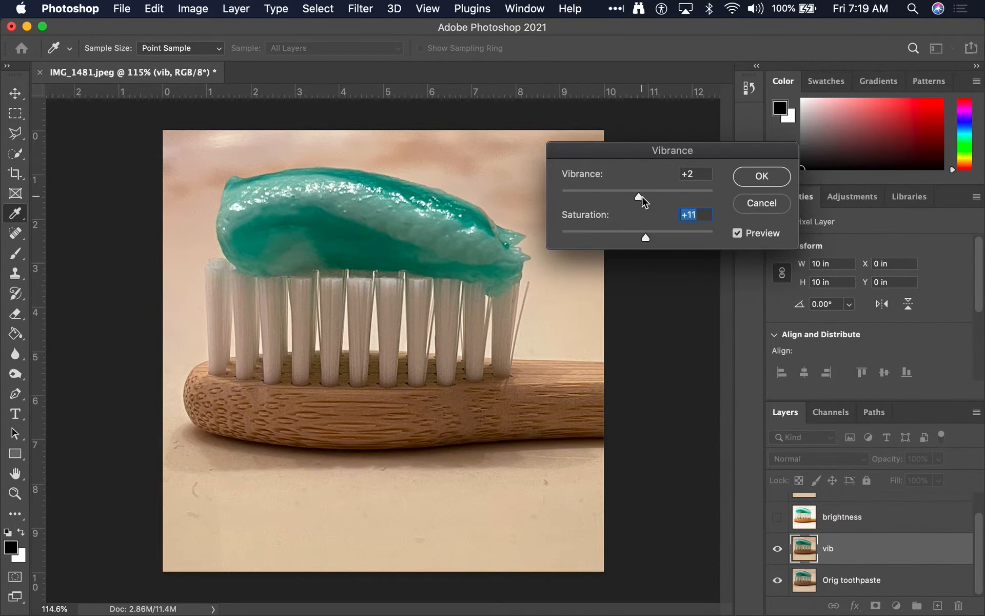
{"action": "mouse_move", "coordinate": [639, 196]}
{"action": "left_mouse_down"}
{"action": "mouse_move", "coordinate": [712, 197]}
{"action": "mouse_move", "coordinate": [629, 198]}
{"action": "mouse_move", "coordinate": [649, 199]}
{"action": "left_mouse_up"}
{"action": "left_click_drag", "start_coordinate": [645, 241], "coordinate": [523, 233]}
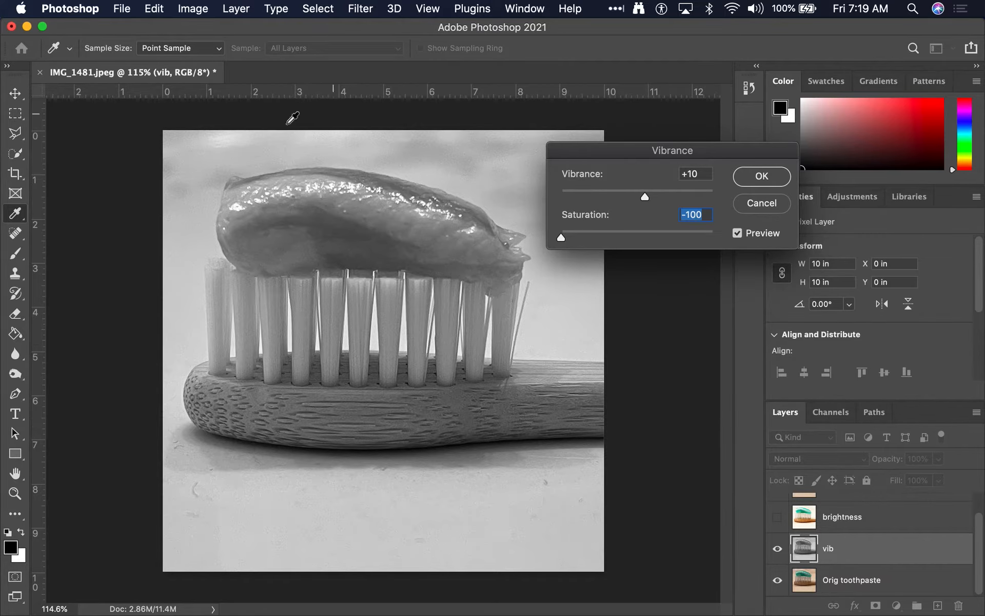
Step: Set saturation to 0 and vibrance to 50, and apply the Vibrance adjustment to the vib layer
{"action": "left_click", "coordinate": [652, 232]}
{"action": "left_click", "coordinate": [688, 217]}
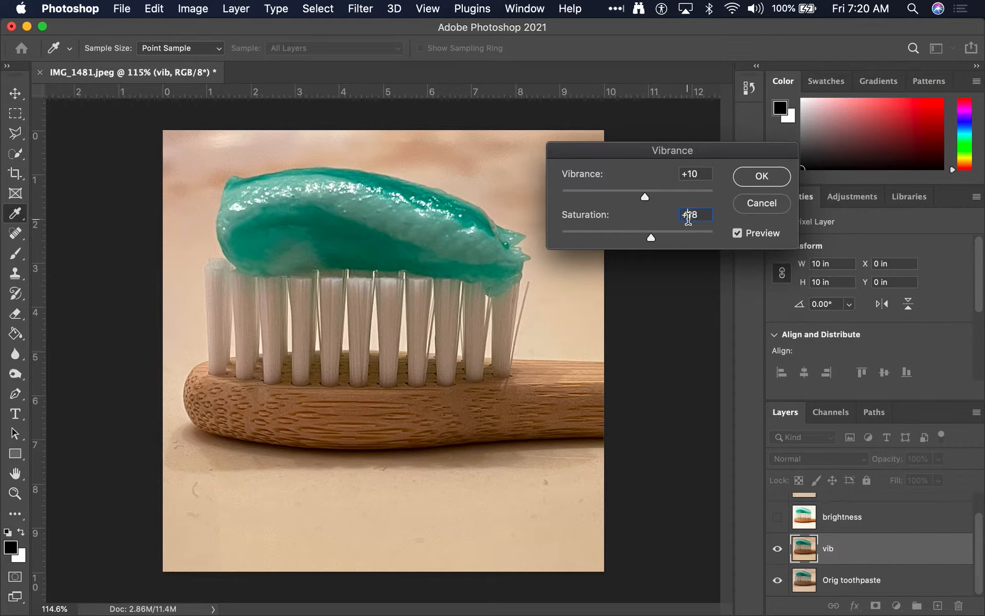
{"action": "type", "text": "0"}
{"action": "double_click", "coordinate": [695, 174]}
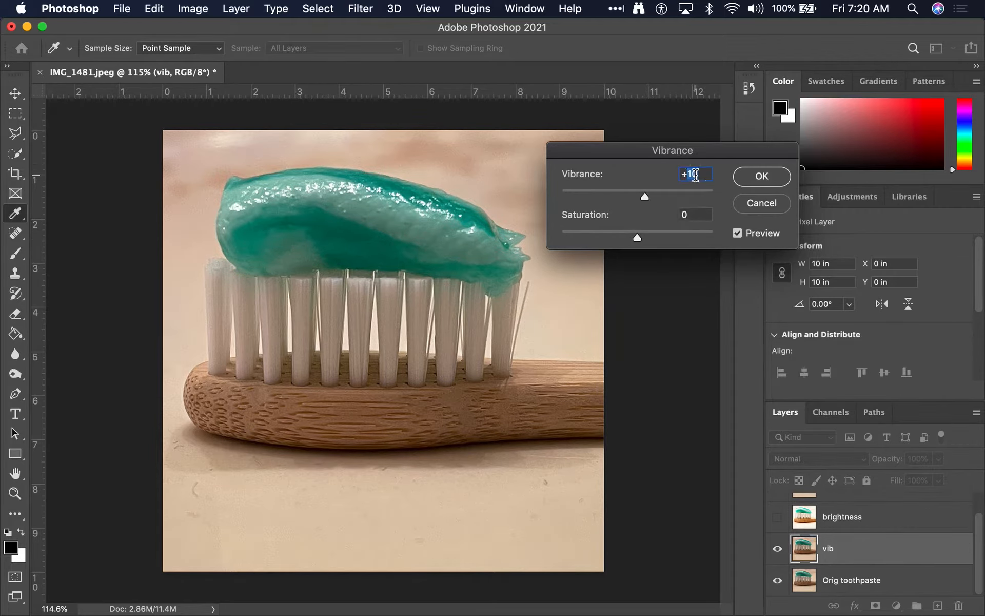
{"action": "type", "text": "50"}
{"action": "key", "text": "Return"}
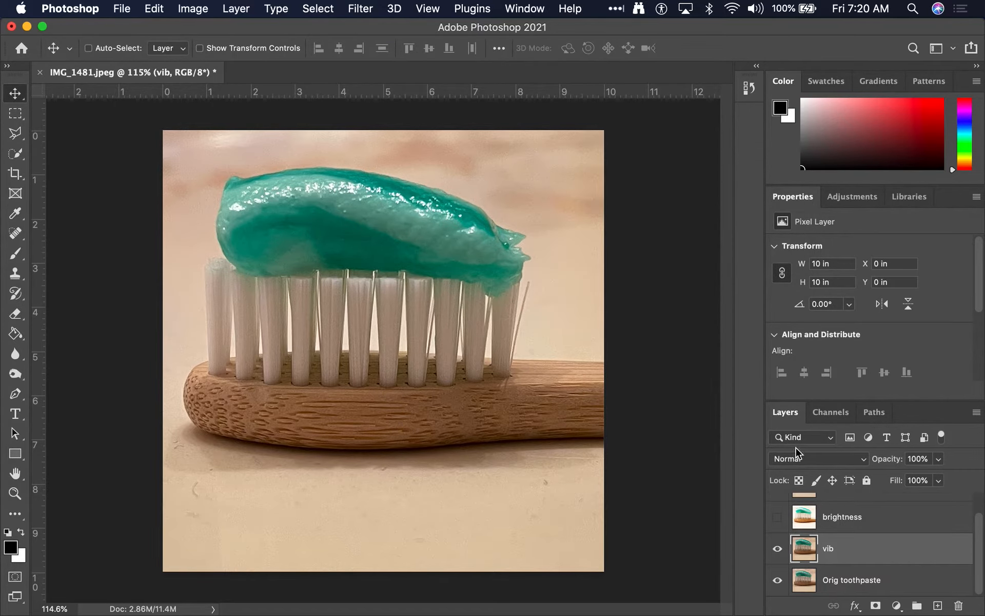
Step: Hide the vib layer and duplicate the Orig toothpaste layer
{"action": "left_click", "coordinate": [777, 549]}
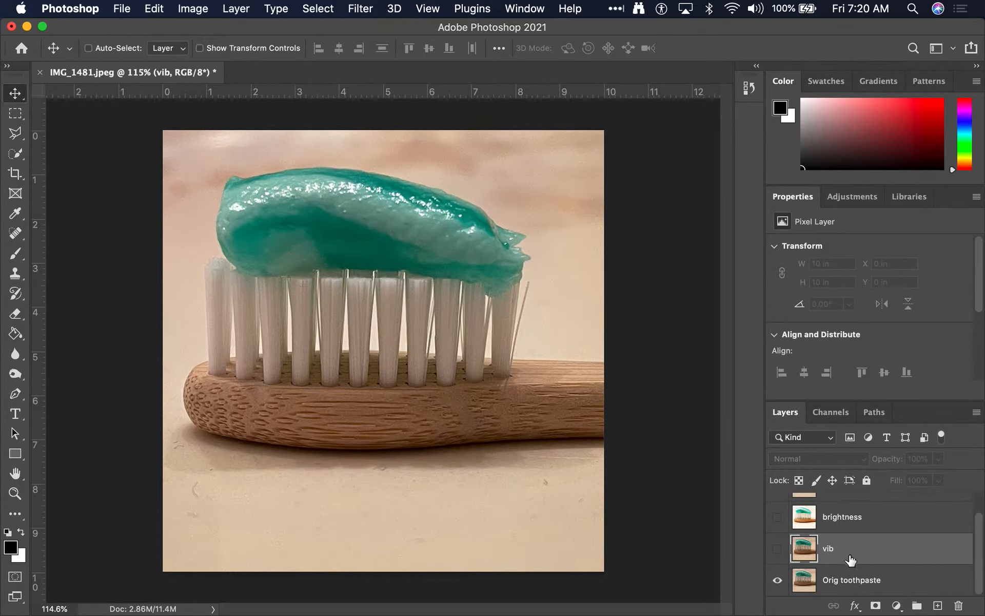
{"action": "left_click", "coordinate": [848, 579]}
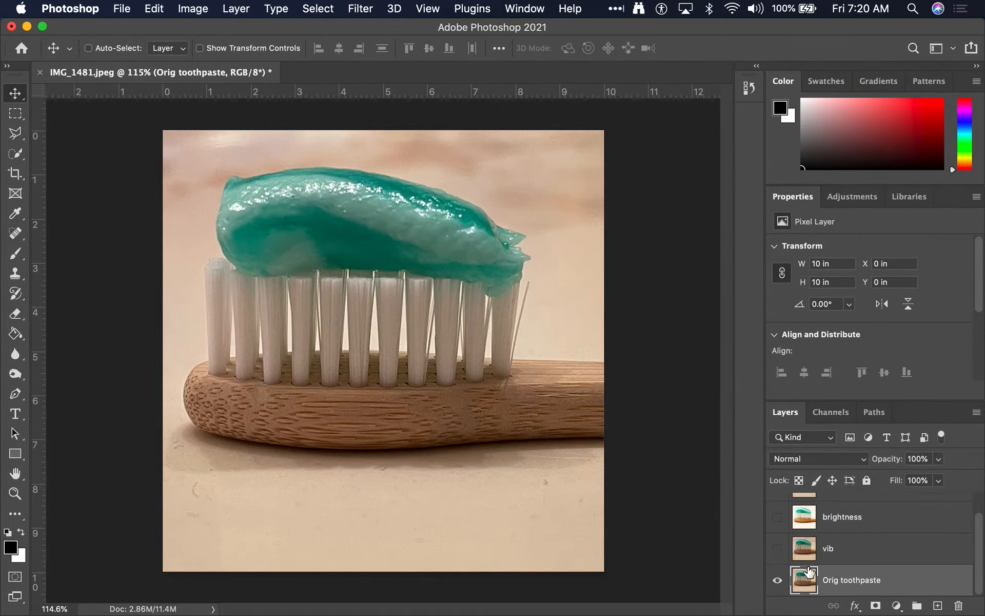
{"action": "key", "text": "super+j"}
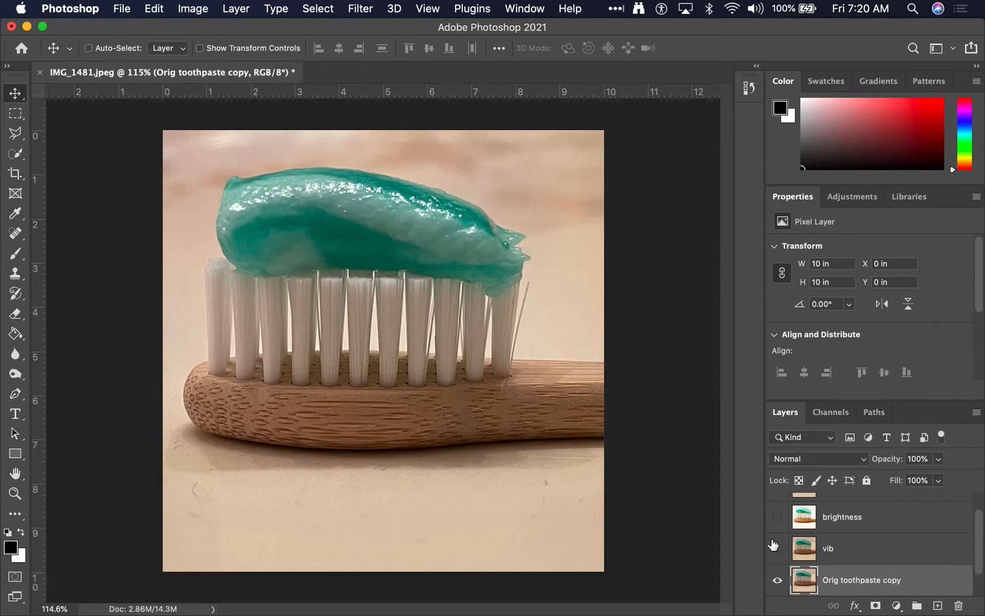
Step: Rename the new Orig toothpaste copy to "black and white"
{"action": "scroll", "coordinate": [773, 544], "scroll_direction": "down", "scroll_amount": 2}
{"action": "double_click", "coordinate": [850, 548]}
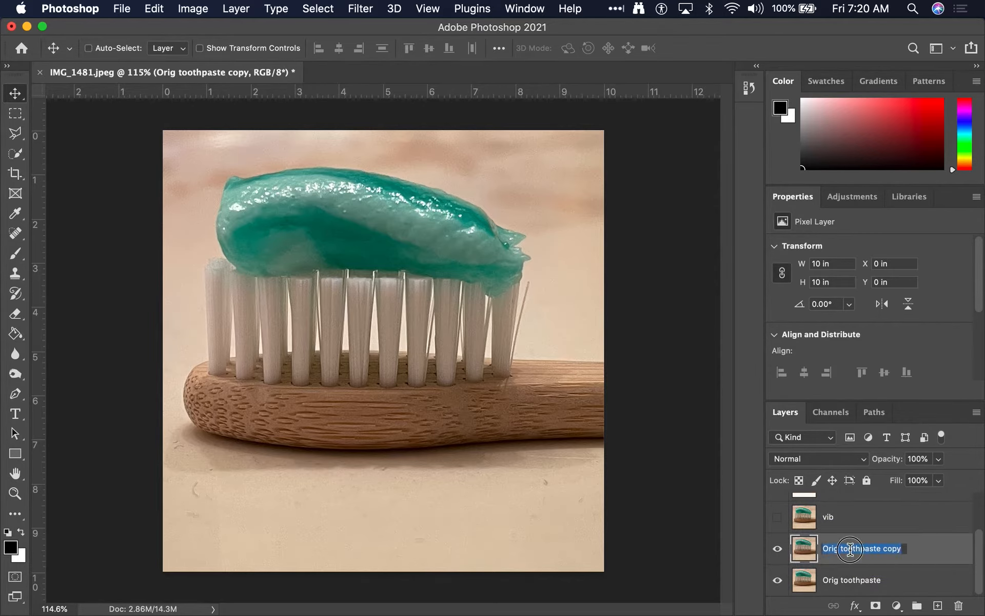
{"action": "type", "text": "black and whi"}
{"action": "type", "text": "te"}
{"action": "key", "text": "Return"}
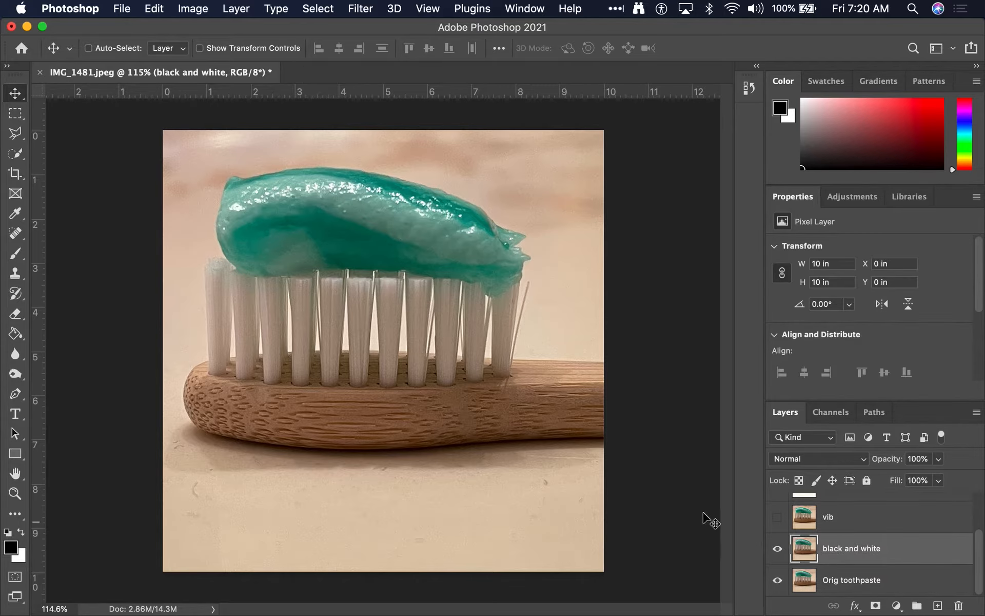
Step: Start a Black & White adjustment on the black and white layer and compare the default conversion with the color original
{"action": "left_click", "coordinate": [235, 8]}
{"action": "mouse_move", "coordinate": [193, 8]}
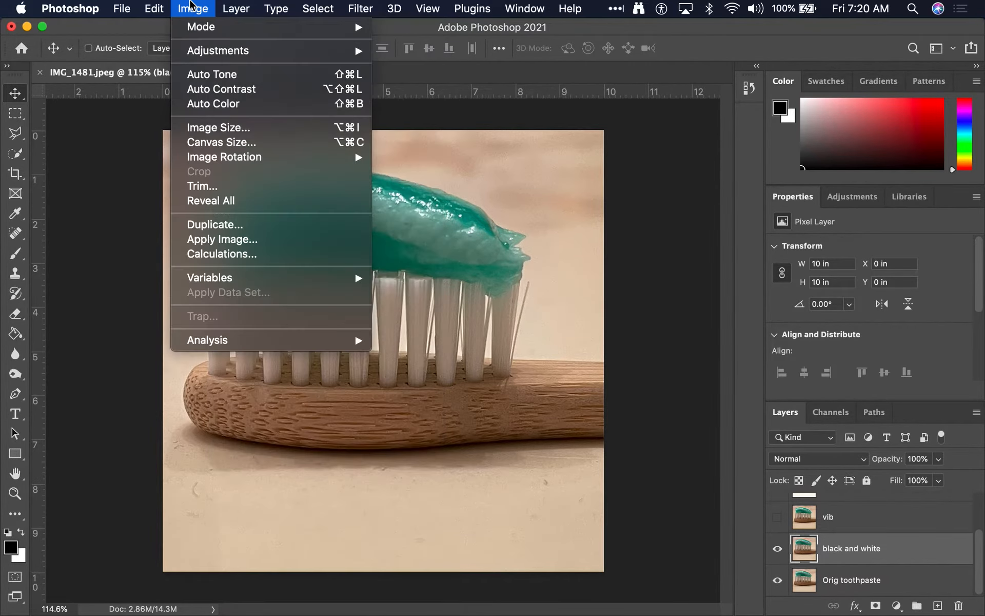
{"action": "mouse_move", "coordinate": [218, 50]}
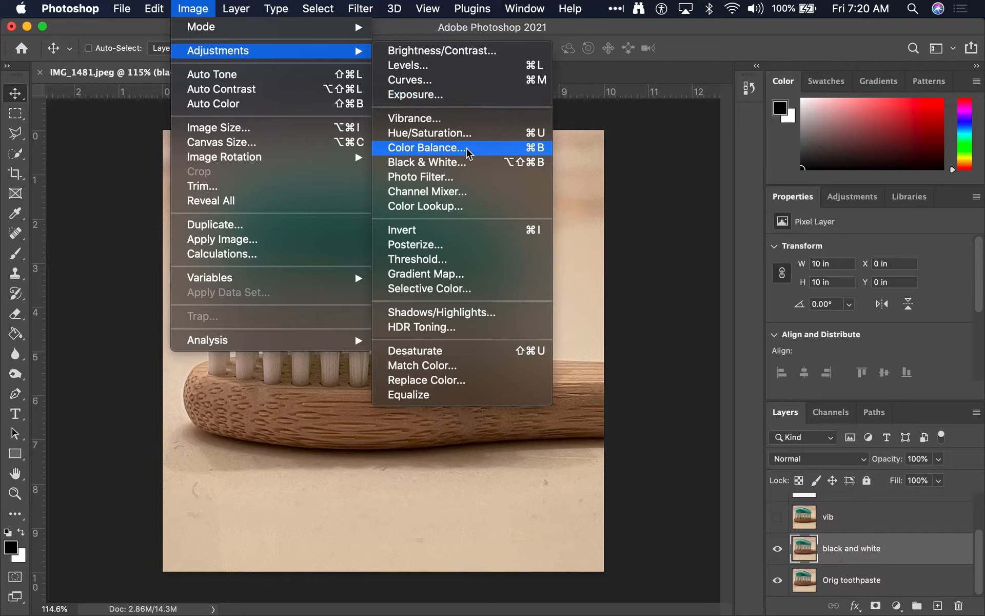
{"action": "left_click", "coordinate": [464, 162]}
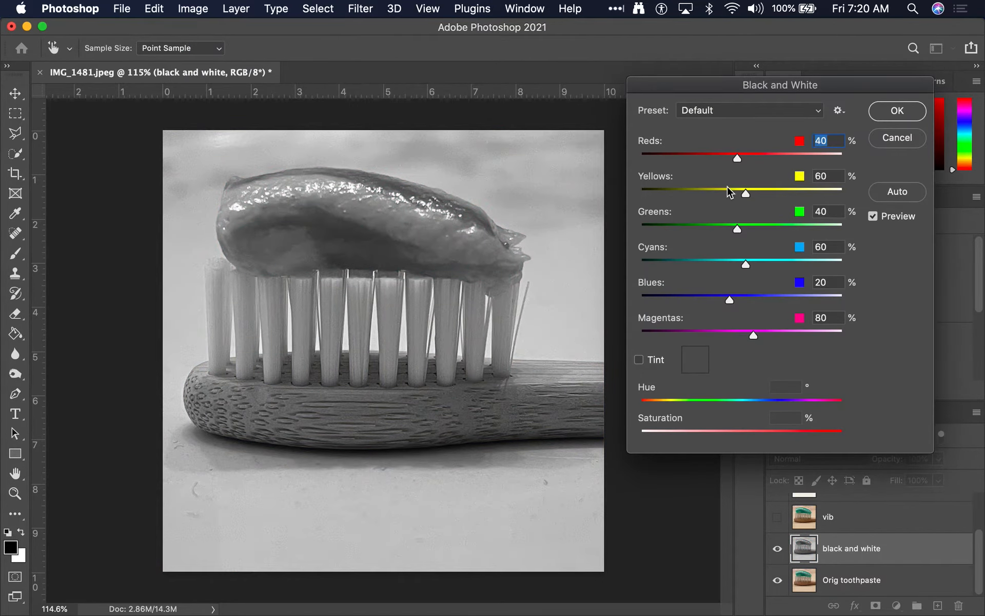
{"action": "left_click_drag", "start_coordinate": [781, 92], "coordinate": [725, 117]}
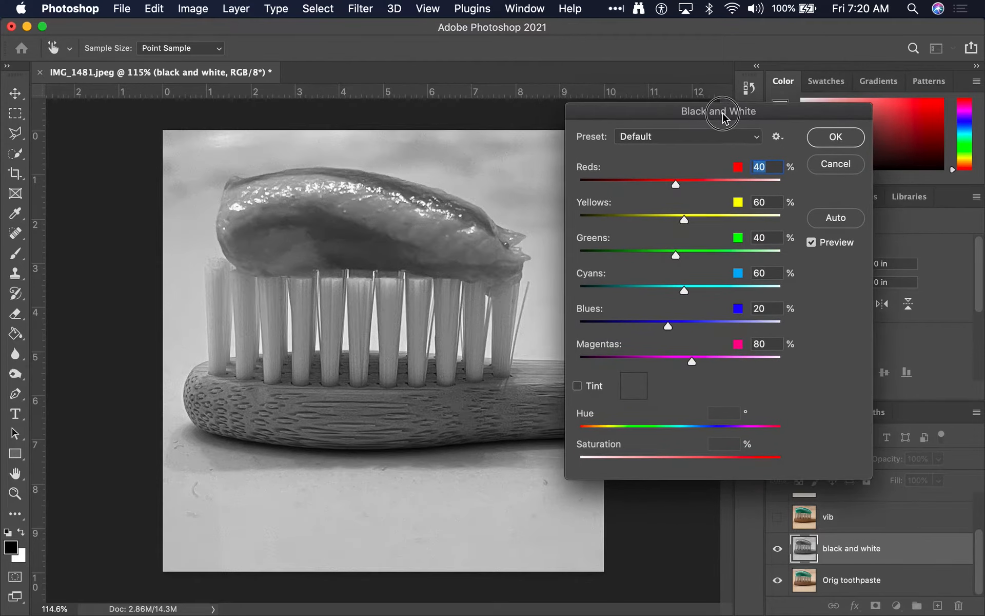
{"action": "left_click", "coordinate": [812, 243]}
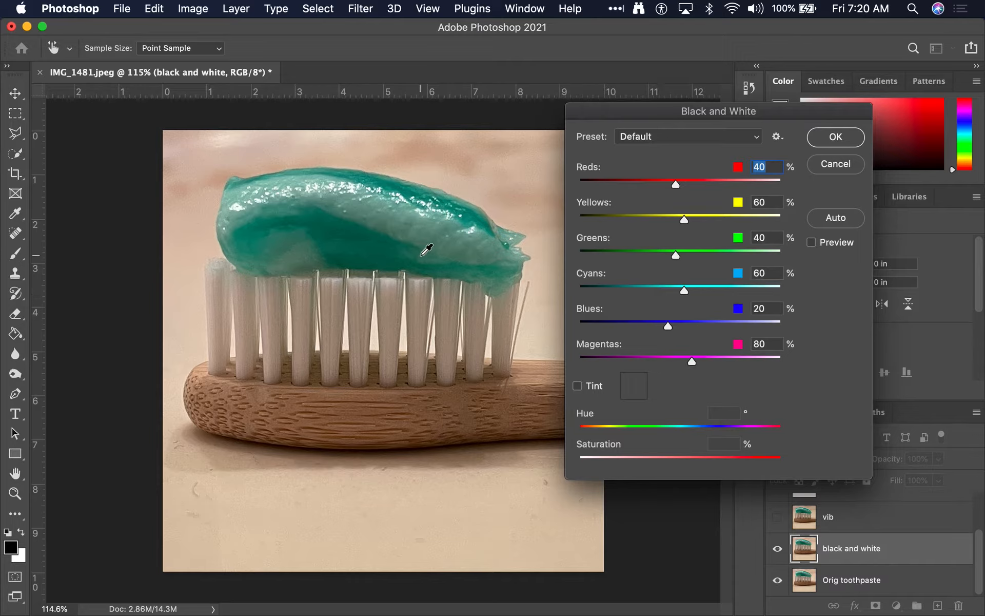
{"action": "left_click", "coordinate": [813, 243]}
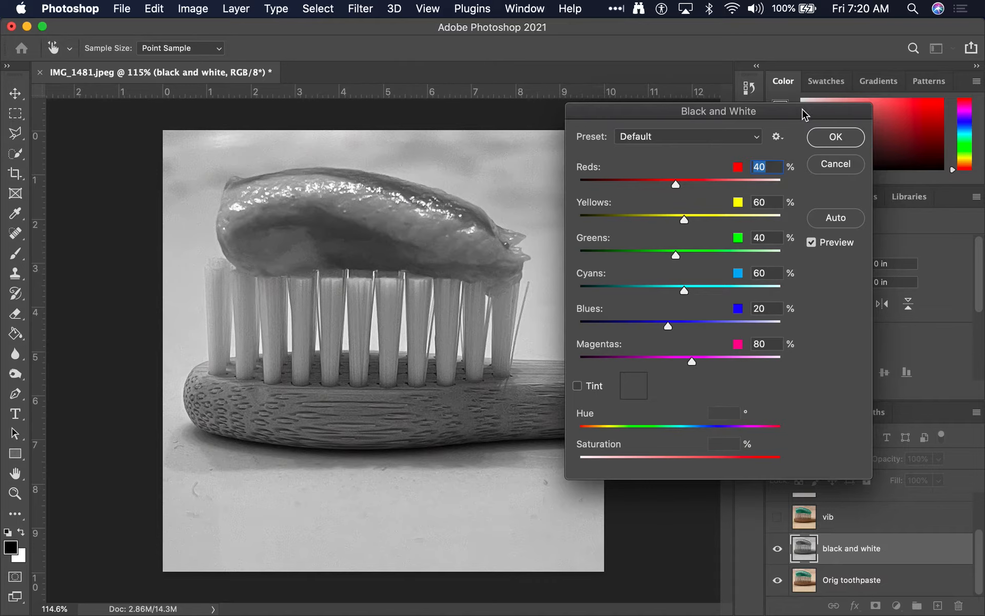
{"action": "left_click_drag", "start_coordinate": [803, 114], "coordinate": [802, 92]}
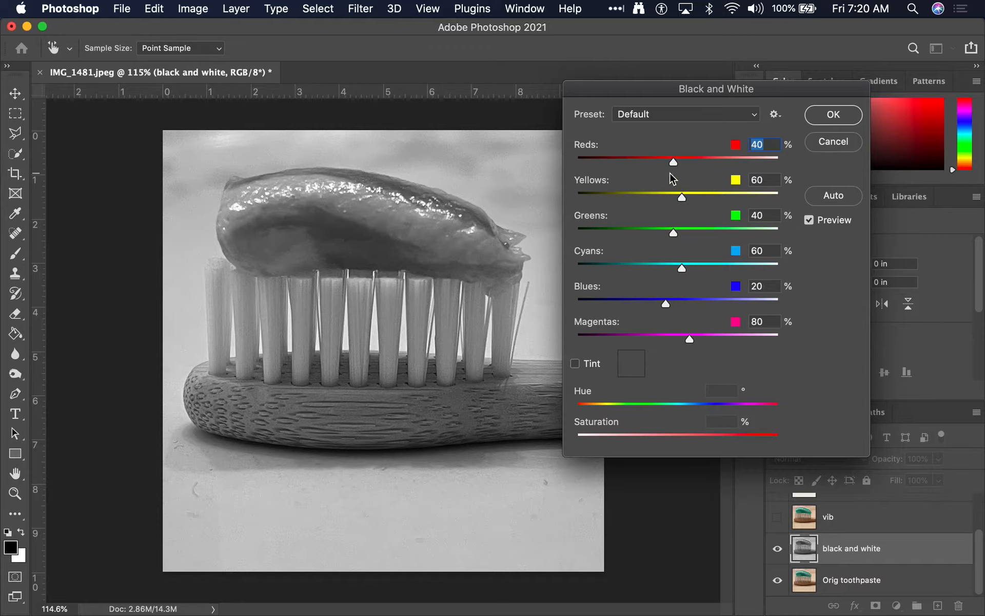
Step: Keep the Default preset as the base, set Cyans to -44%, and compare the conversion with the color original
{"action": "left_click", "coordinate": [713, 114]}
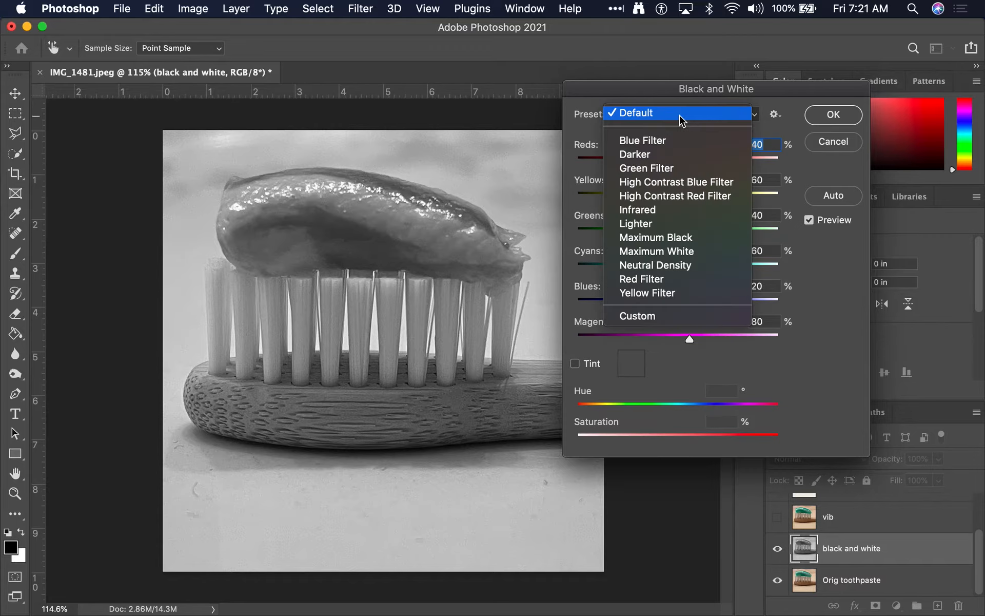
{"action": "left_click", "coordinate": [681, 120]}
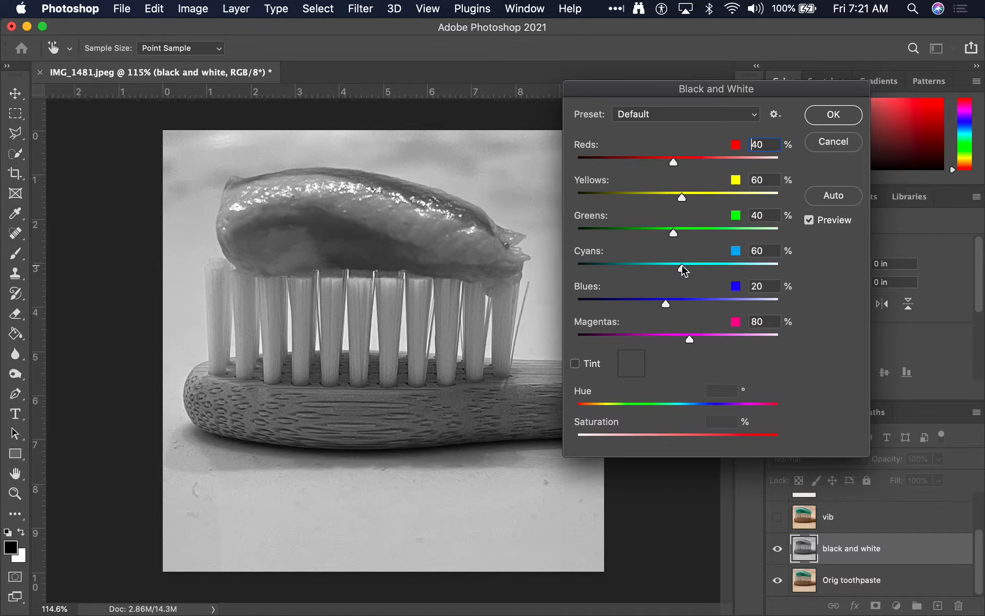
{"action": "left_click_drag", "start_coordinate": [682, 269], "coordinate": [649, 268]}
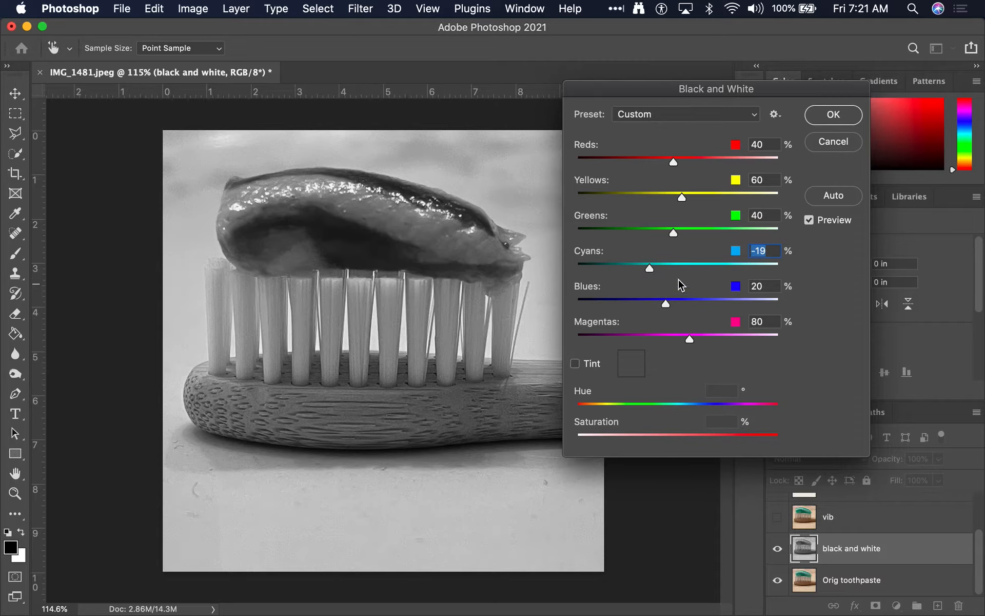
{"action": "mouse_move", "coordinate": [650, 269]}
{"action": "left_mouse_down"}
{"action": "mouse_move", "coordinate": [625, 270]}
{"action": "mouse_move", "coordinate": [640, 270]}
{"action": "left_mouse_up"}
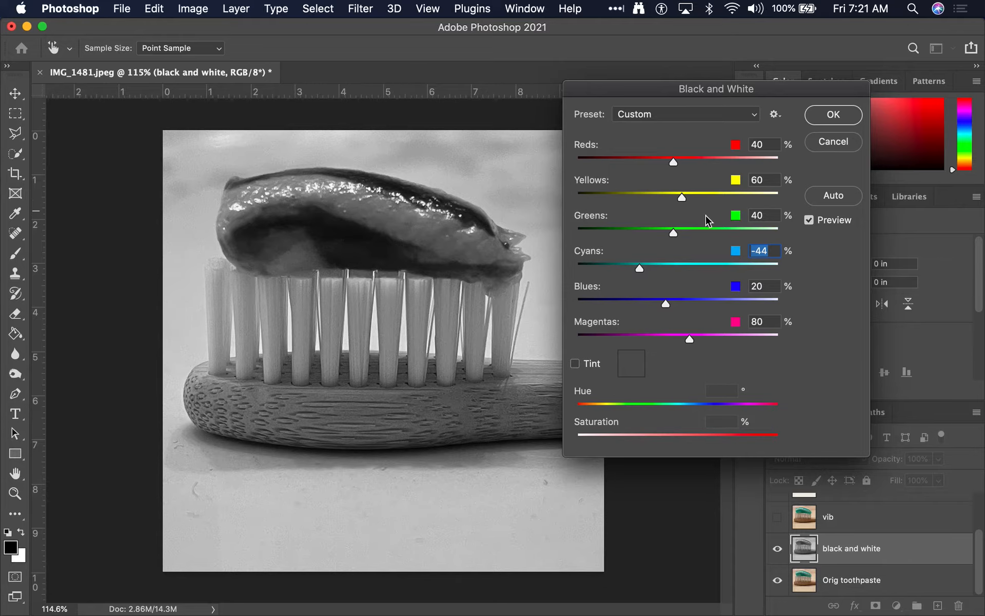
{"action": "left_click", "coordinate": [810, 220]}
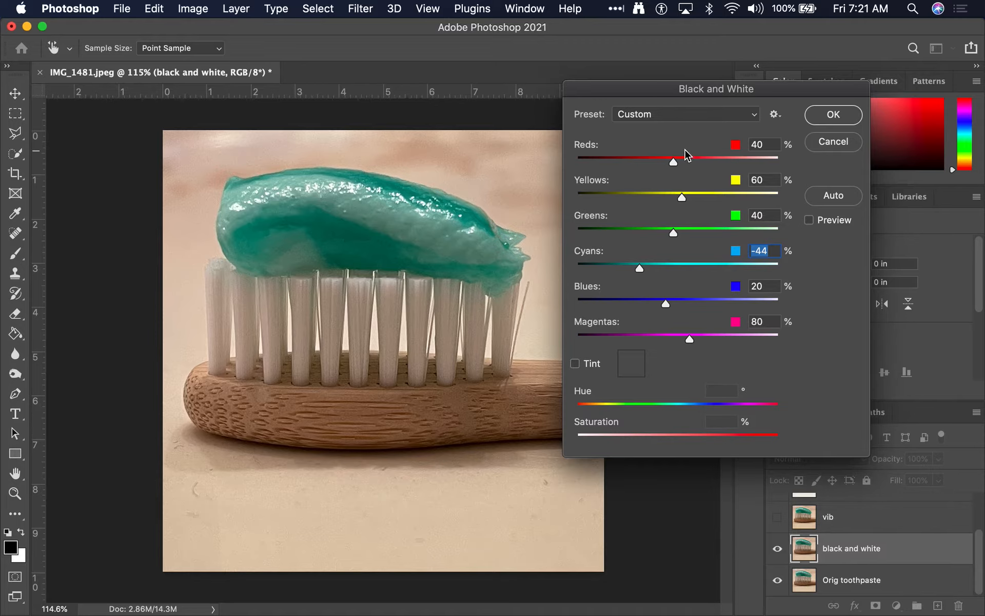
{"action": "left_click", "coordinate": [809, 220]}
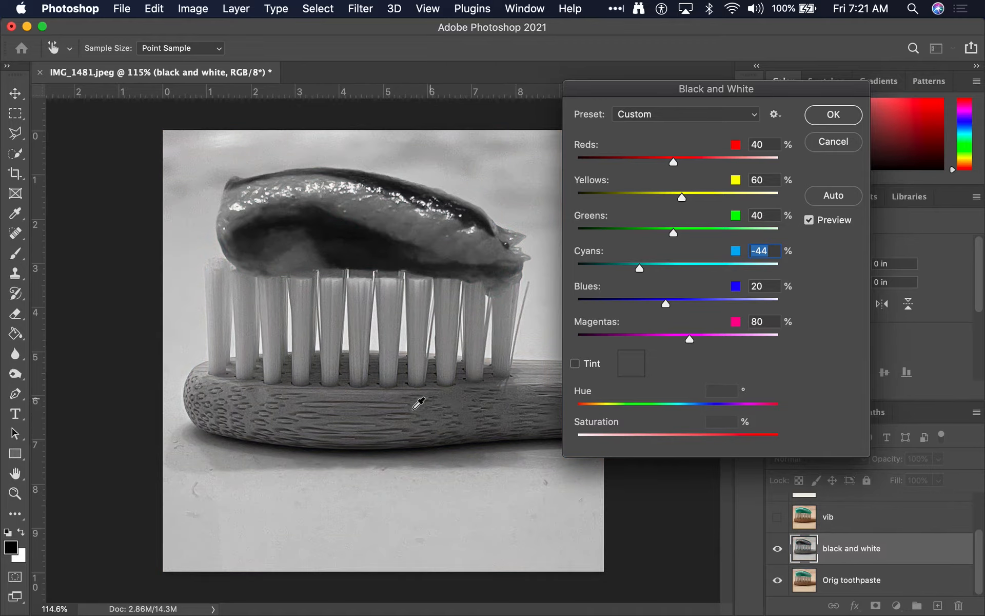
Step: Set Yellows to 140% and Reds to -48%, and apply the Black & White adjustment to the black and white layer
{"action": "left_click_drag", "start_coordinate": [681, 200], "coordinate": [750, 198]}
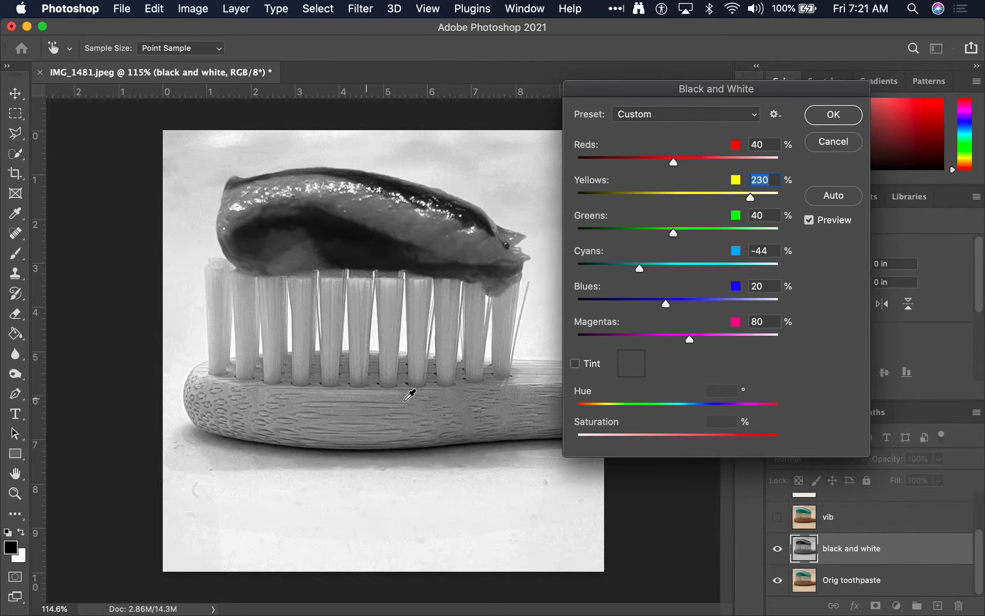
{"action": "left_click_drag", "start_coordinate": [742, 205], "coordinate": [714, 199]}
{"action": "left_click_drag", "start_coordinate": [715, 93], "coordinate": [780, 83]}
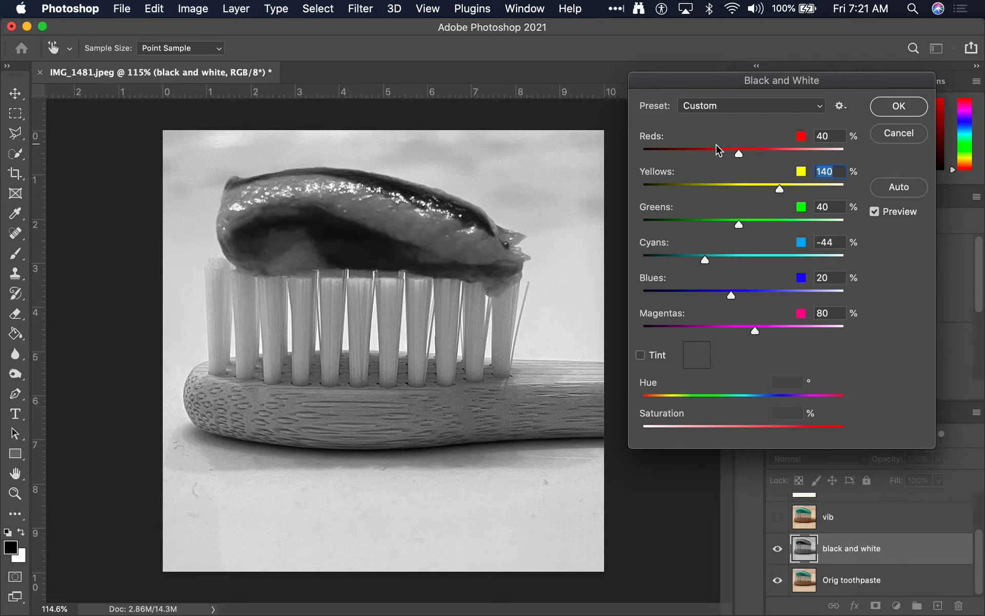
{"action": "mouse_move", "coordinate": [718, 150]}
{"action": "left_mouse_down"}
{"action": "mouse_move", "coordinate": [695, 154]}
{"action": "mouse_move", "coordinate": [732, 153]}
{"action": "mouse_move", "coordinate": [704, 151]}
{"action": "left_mouse_up"}
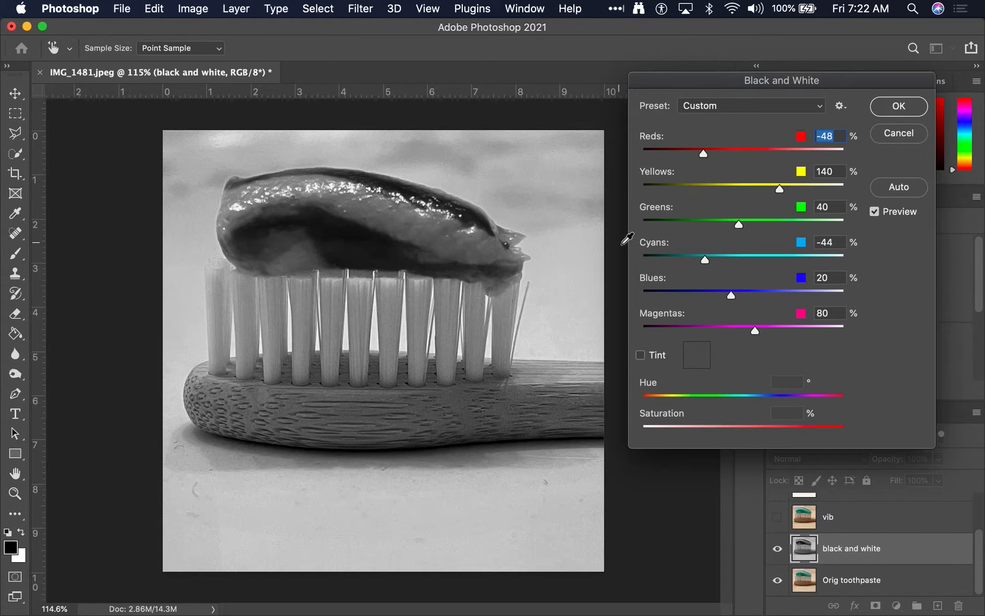
{"action": "left_click", "coordinate": [899, 106]}
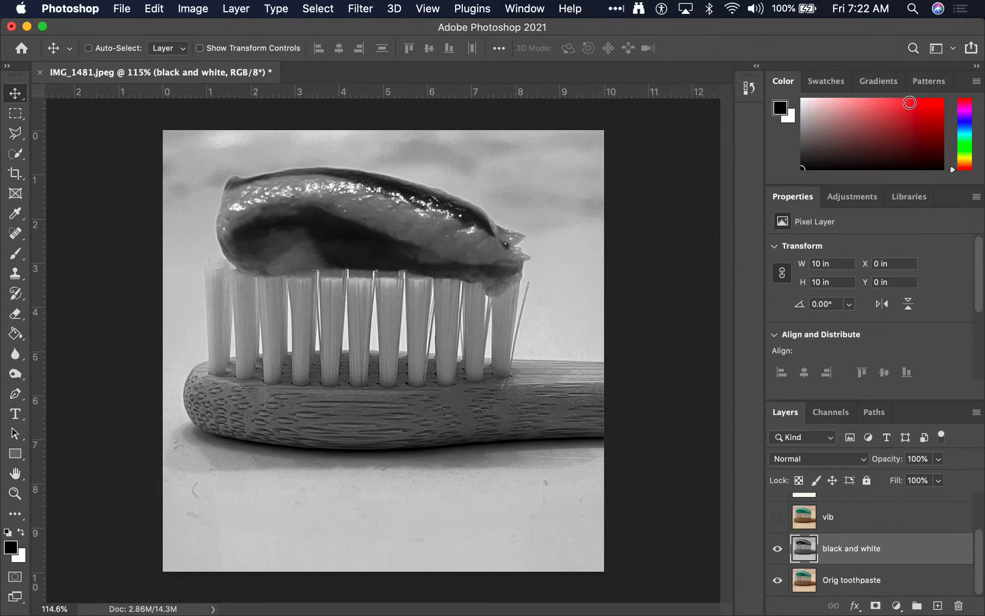
Step: Hide the black and white layer and duplicate the Orig toothpaste layer
{"action": "left_click", "coordinate": [778, 550]}
{"action": "left_click", "coordinate": [808, 582]}
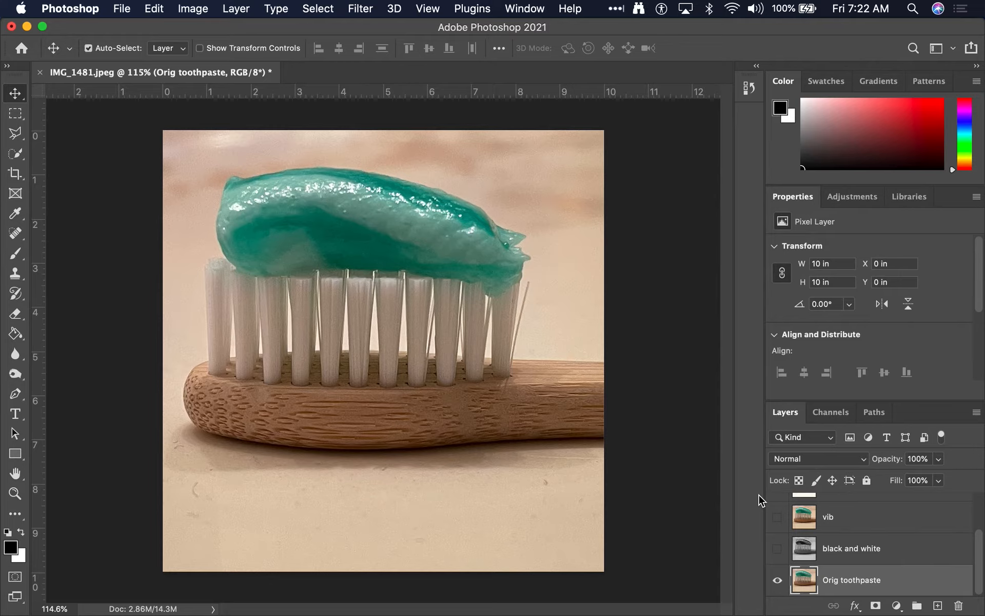
{"action": "key", "text": "super+j"}
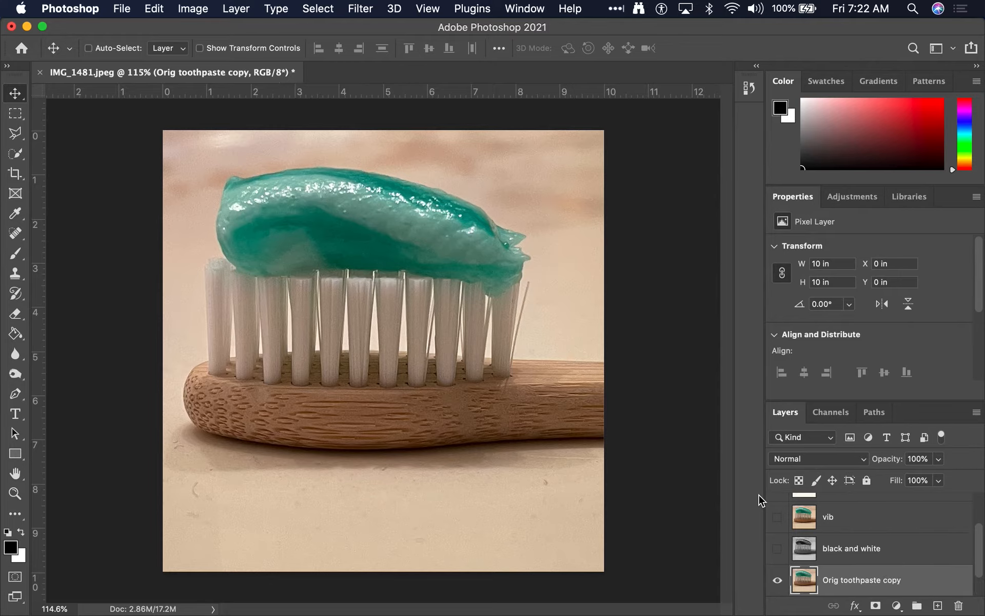
Step: Rename the new Orig toothpaste copy to "color ballance"
{"action": "double_click", "coordinate": [852, 580]}
{"action": "key", "text": "Return"}
{"action": "double_click", "coordinate": [855, 582]}
{"action": "type", "text": "color"}
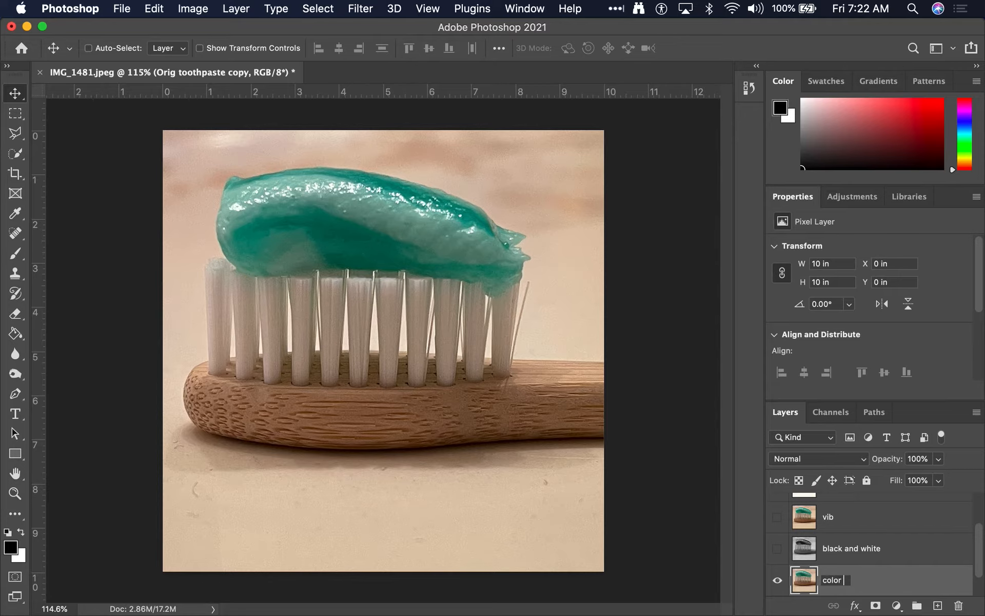
{"action": "type", "text": " ballance"}
{"action": "key", "text": "Return"}
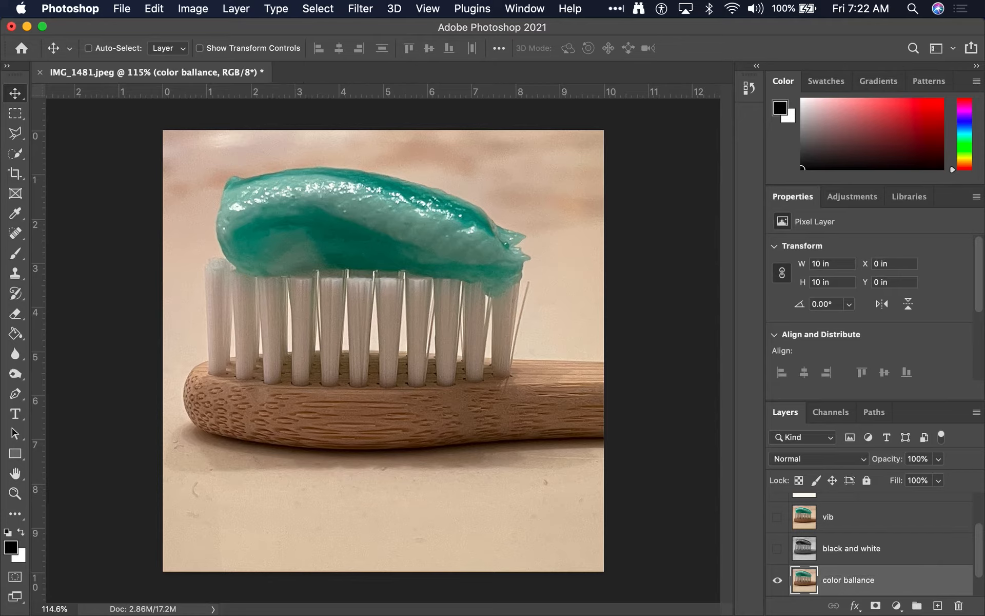
Step: Start a Color Balance adjustment on the color ballance layer and set the shadows' magenta–green level to -20
{"action": "left_click", "coordinate": [206, 8]}
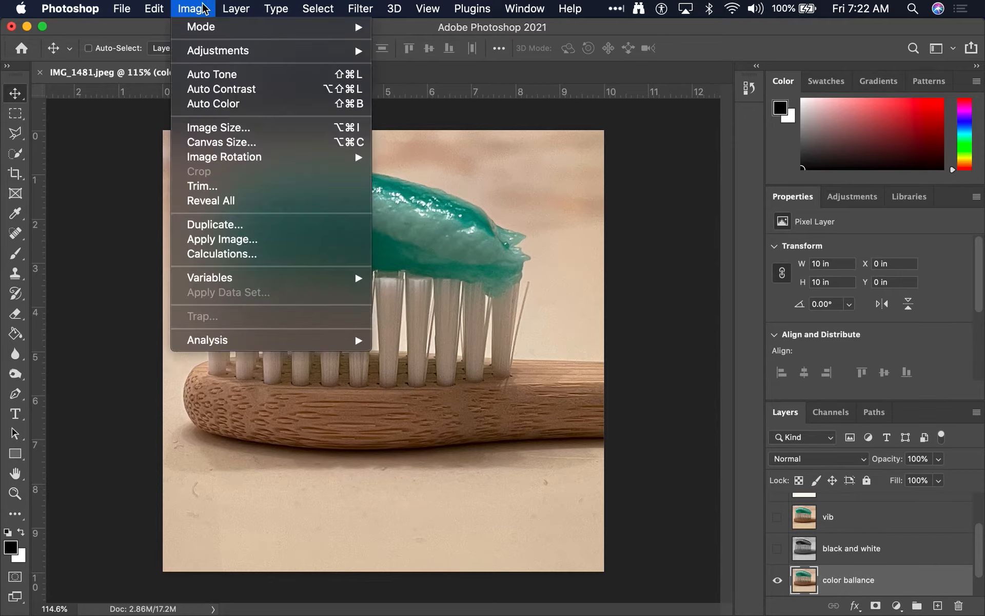
{"action": "mouse_move", "coordinate": [215, 54]}
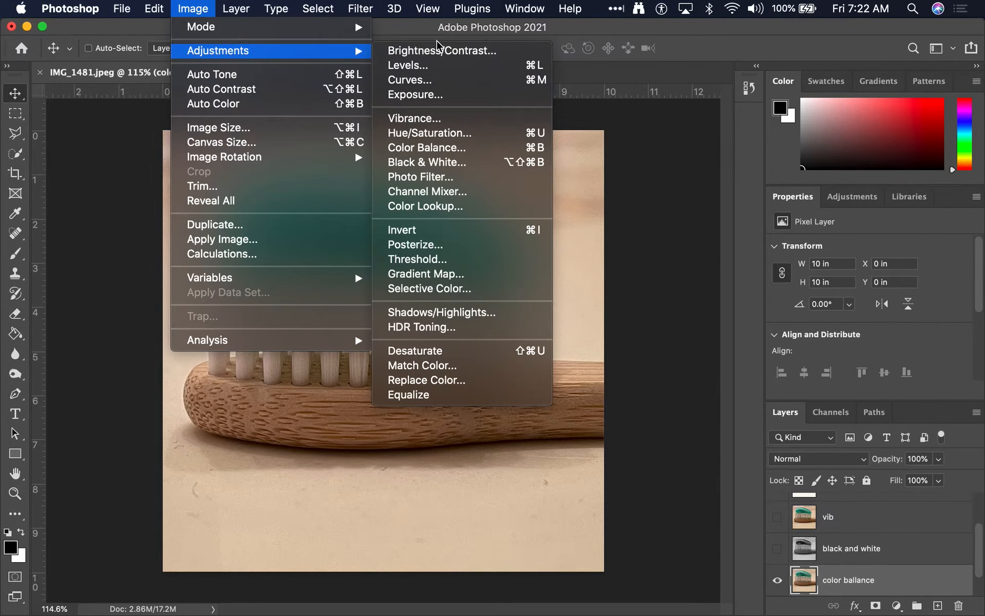
{"action": "left_click", "coordinate": [442, 148]}
{"action": "left_click_drag", "start_coordinate": [717, 134], "coordinate": [751, 108]}
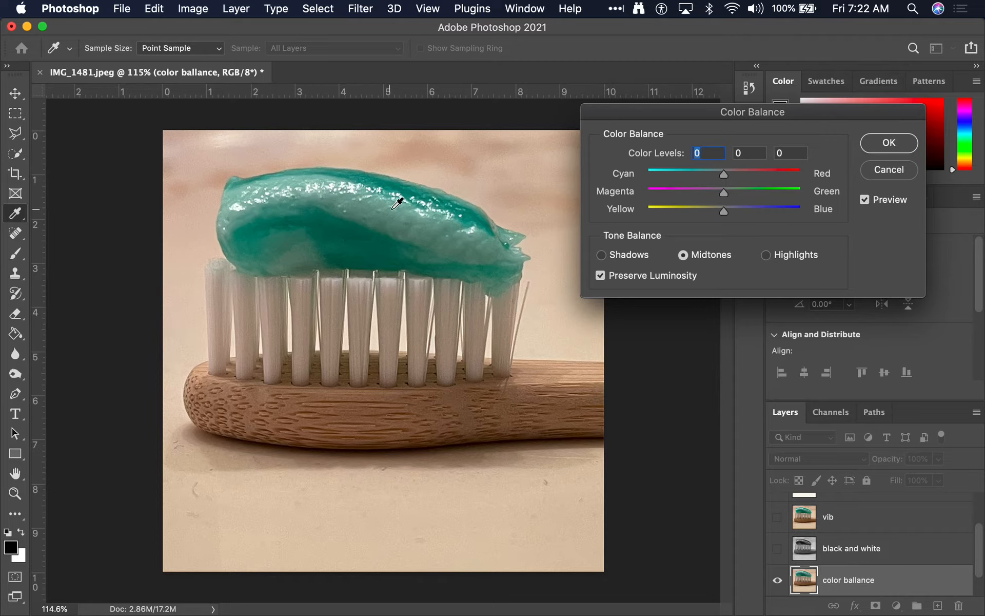
{"action": "left_click", "coordinate": [635, 256]}
{"action": "mouse_move", "coordinate": [723, 194]}
{"action": "left_mouse_down"}
{"action": "mouse_move", "coordinate": [693, 194]}
{"action": "mouse_move", "coordinate": [708, 193]}
{"action": "left_mouse_up"}
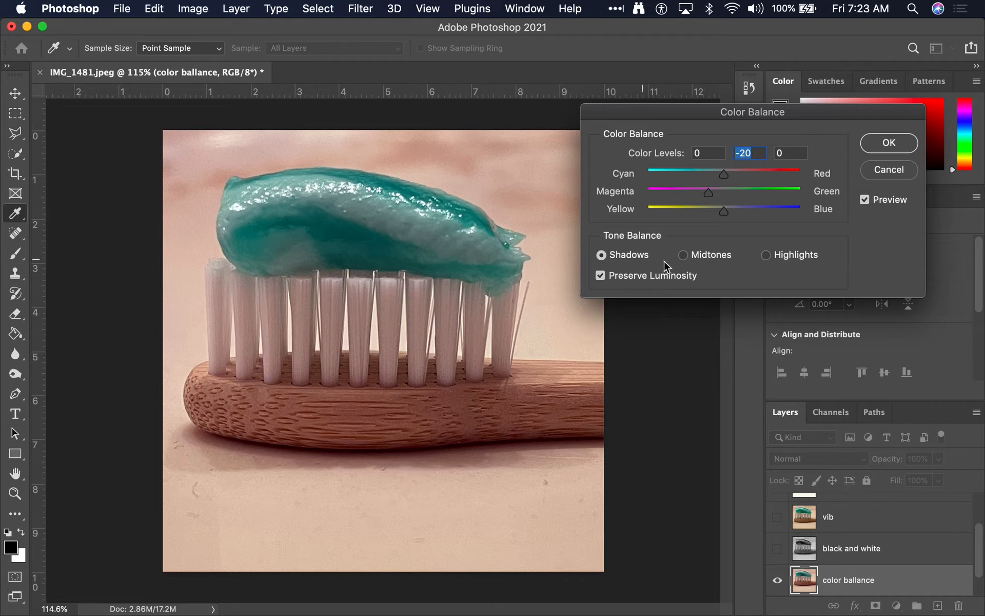
Step: Set the highlights' yellow–blue level to -25 and shift the shadows toward yellow
{"action": "left_click", "coordinate": [766, 256]}
{"action": "left_click_drag", "start_coordinate": [723, 211], "coordinate": [704, 211]}
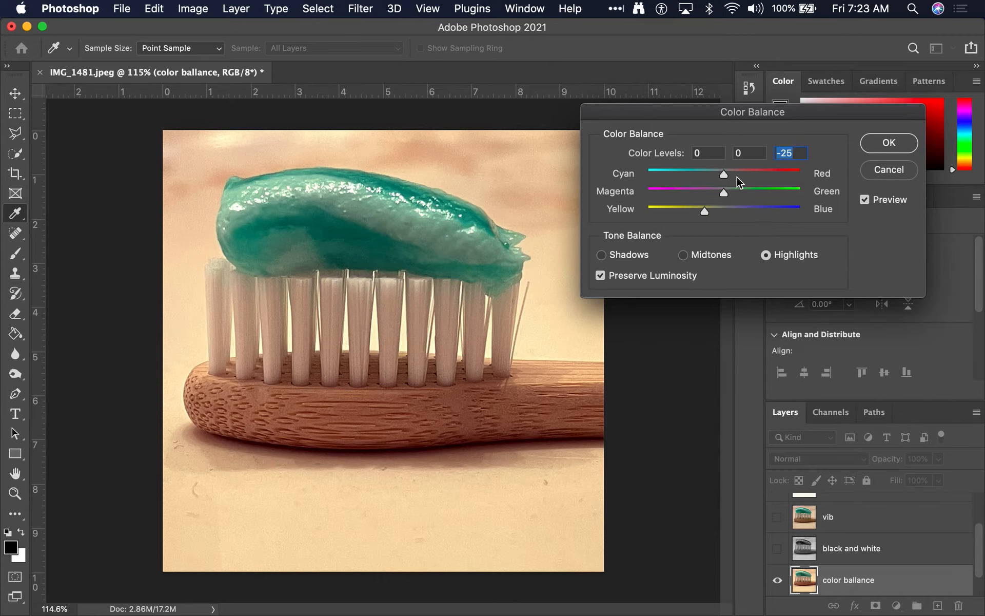
{"action": "left_click", "coordinate": [603, 256]}
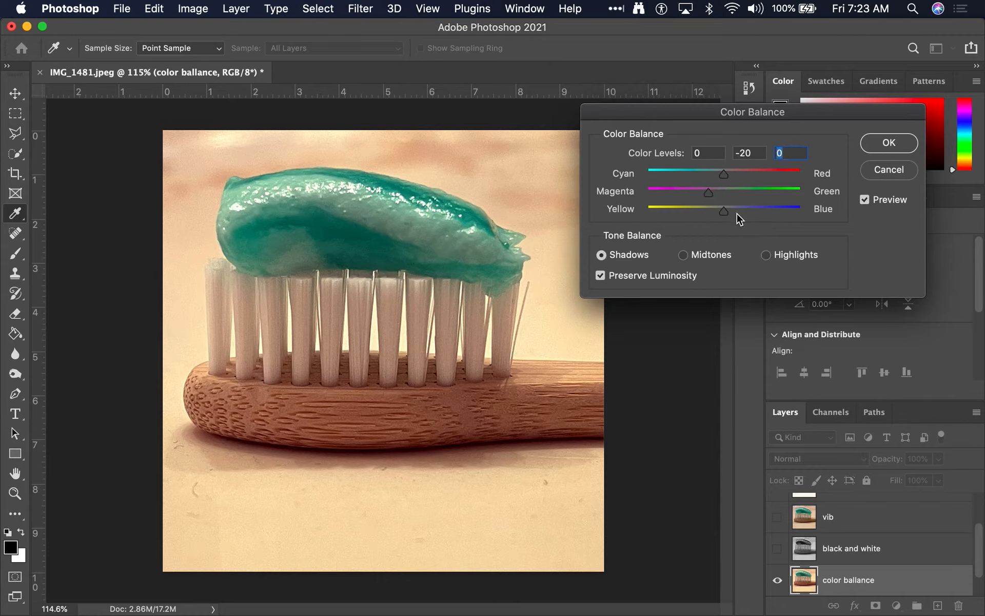
{"action": "left_click_drag", "start_coordinate": [736, 213], "coordinate": [695, 216]}
Step: Set the highlights to -10 cyan–red and -39 yellow–blue with a slight shift toward green, and apply the Color Balance adjustment
{"action": "left_click", "coordinate": [771, 254]}
{"action": "mouse_move", "coordinate": [726, 175]}
{"action": "left_mouse_down"}
{"action": "mouse_move", "coordinate": [740, 177]}
{"action": "mouse_move", "coordinate": [703, 176]}
{"action": "mouse_move", "coordinate": [717, 177]}
{"action": "left_mouse_up"}
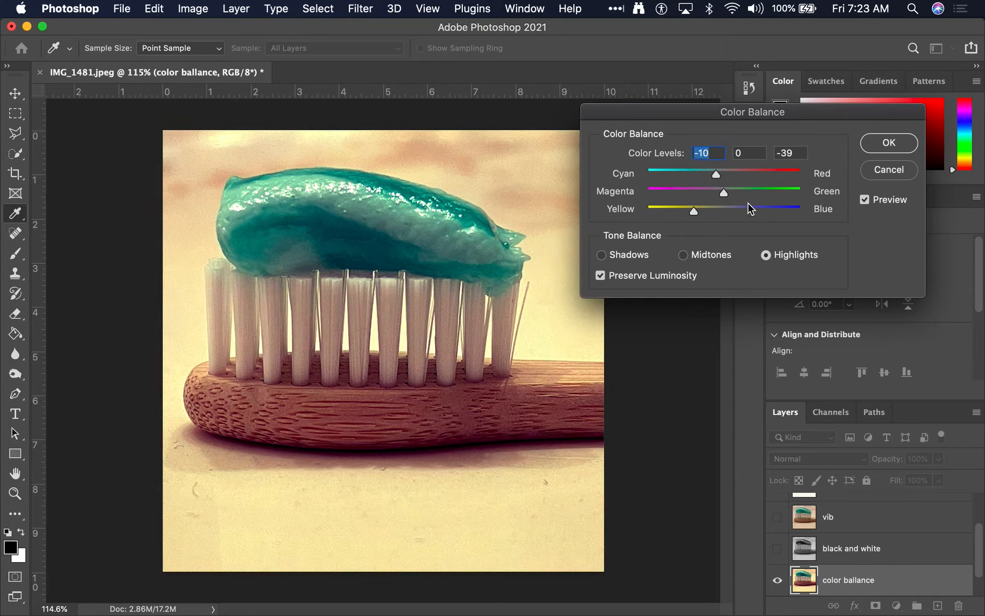
{"action": "mouse_move", "coordinate": [723, 192]}
{"action": "left_mouse_down"}
{"action": "mouse_move", "coordinate": [707, 194]}
{"action": "mouse_move", "coordinate": [737, 197]}
{"action": "left_mouse_up"}
{"action": "left_click", "coordinate": [916, 142]}
Step: Compare the black and white layer with the color ballance layer at pixel level, leaving black and white hidden and the image fitted to view
{"action": "scroll", "coordinate": [846, 554], "scroll_direction": "down", "scroll_amount": 2}
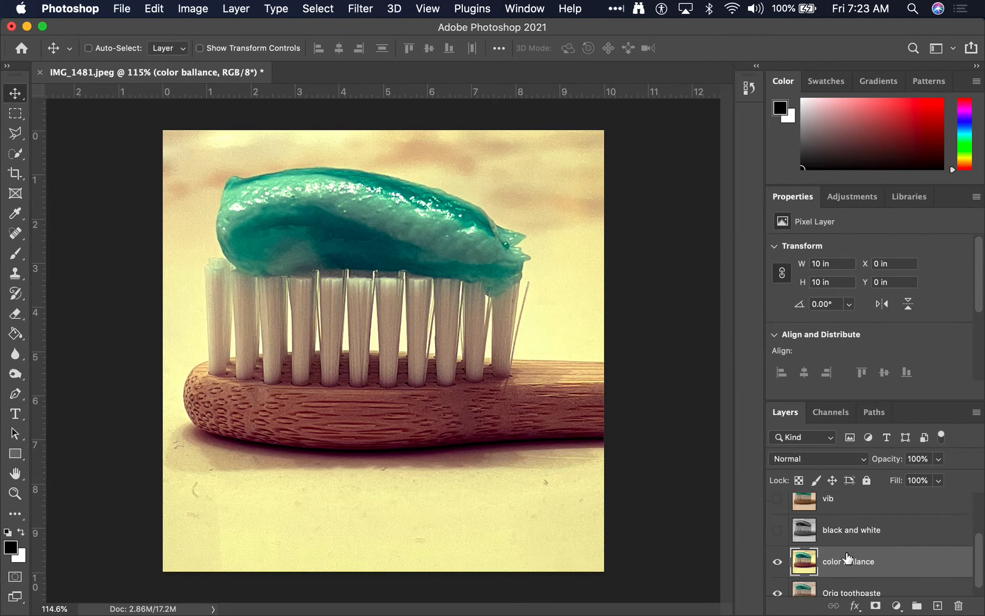
{"action": "left_click", "coordinate": [868, 515]}
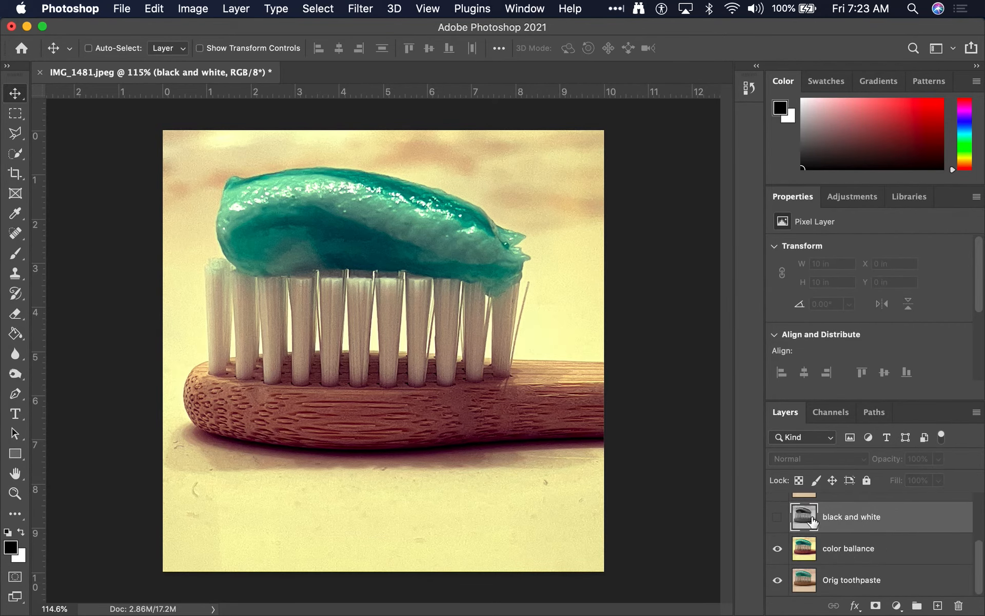
{"action": "left_click", "coordinate": [777, 519]}
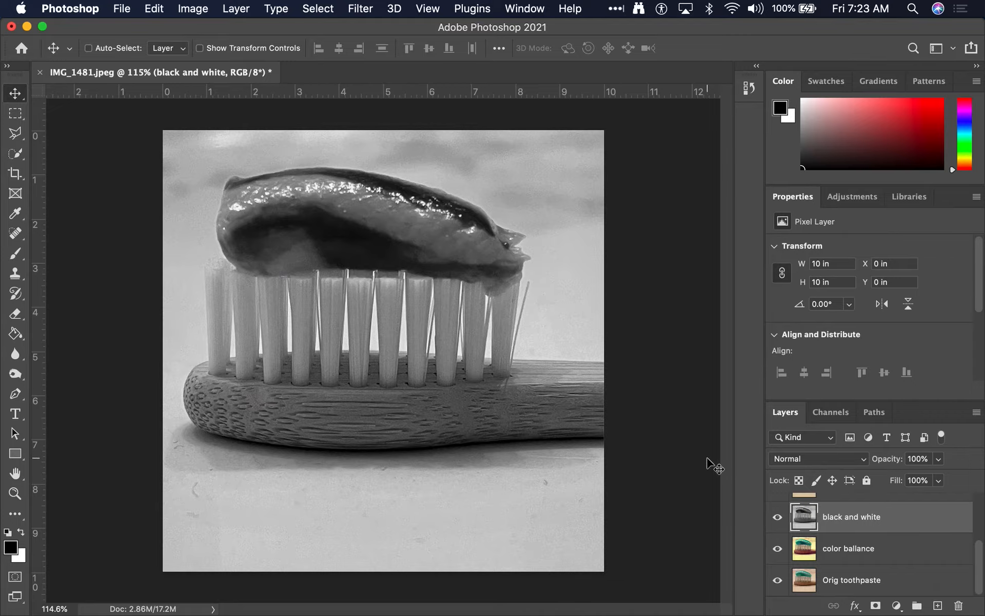
{"action": "key", "text": "super+space"}
{"action": "left_click_drag", "start_coordinate": [428, 255], "coordinate": [690, 349]}
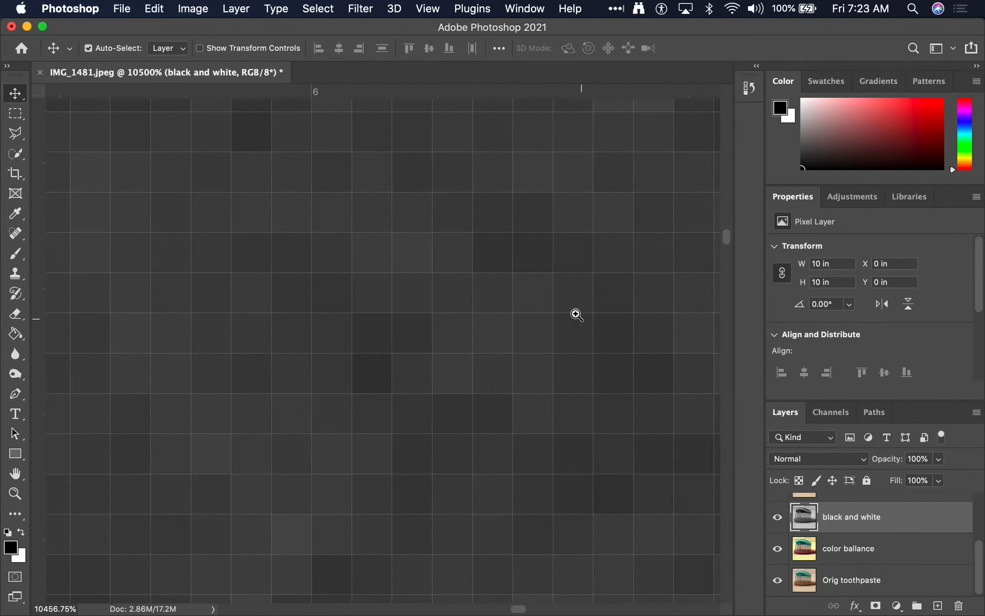
{"action": "left_click", "coordinate": [876, 549]}
{"action": "left_click", "coordinate": [777, 518]}
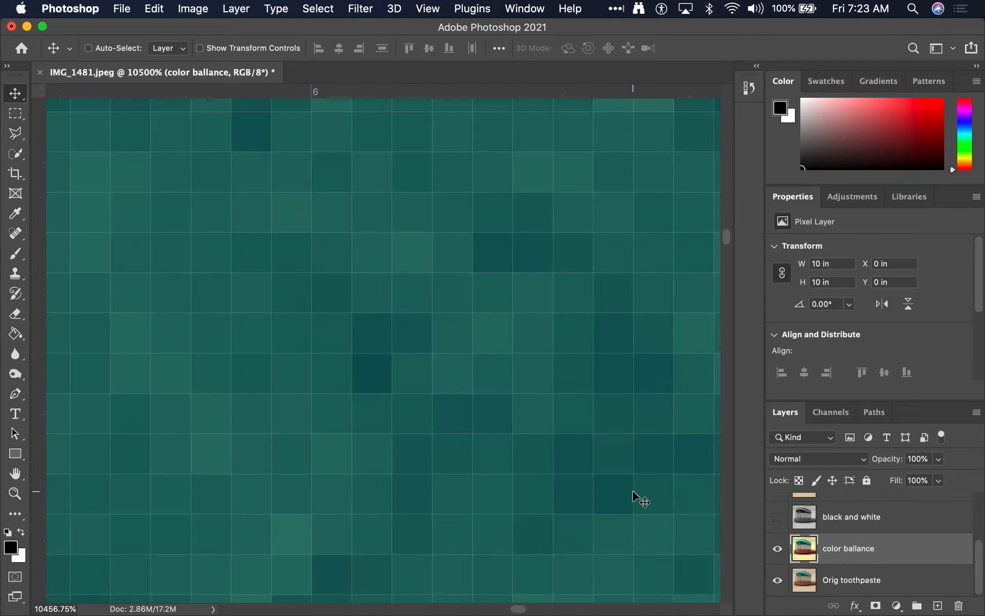
{"action": "key", "text": "super+0"}
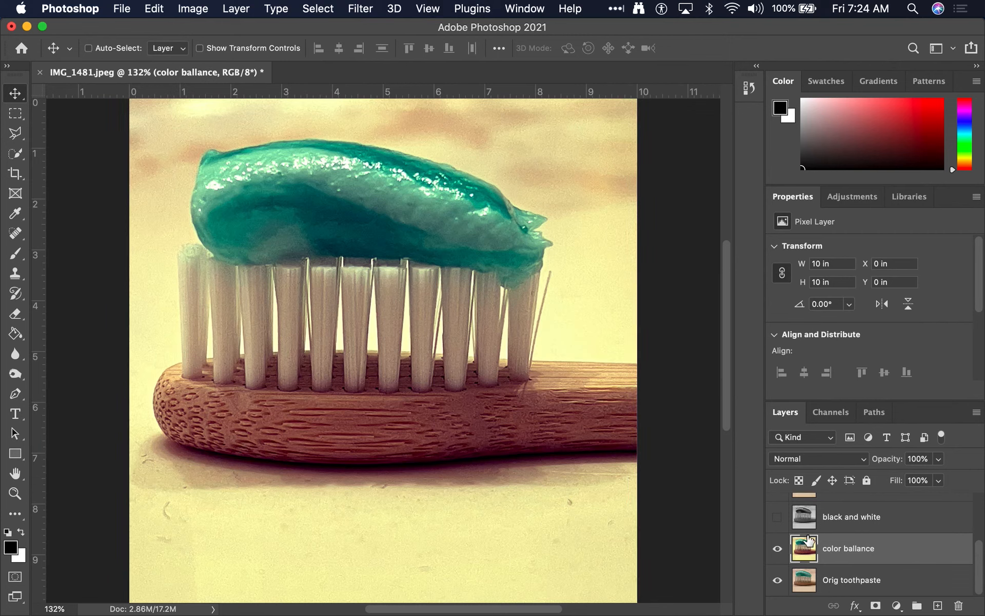
Step: Hide the color ballance layer and select the Orig toothpaste layer
{"action": "scroll", "coordinate": [833, 534], "scroll_direction": "up", "scroll_amount": 3}
{"action": "scroll", "coordinate": [839, 531], "scroll_direction": "down", "scroll_amount": 4}
{"action": "left_click", "coordinate": [778, 549]}
{"action": "left_click", "coordinate": [844, 580]}
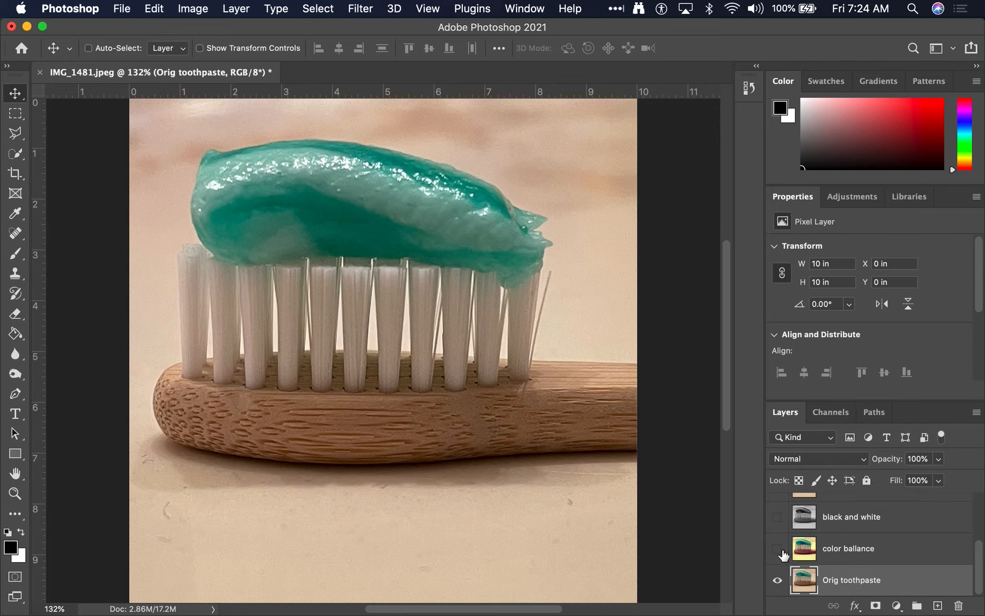
Step: Review the layer stack from auto Adjust down to Orig toothpaste
{"action": "scroll", "coordinate": [867, 554], "scroll_direction": "up", "scroll_amount": 3}
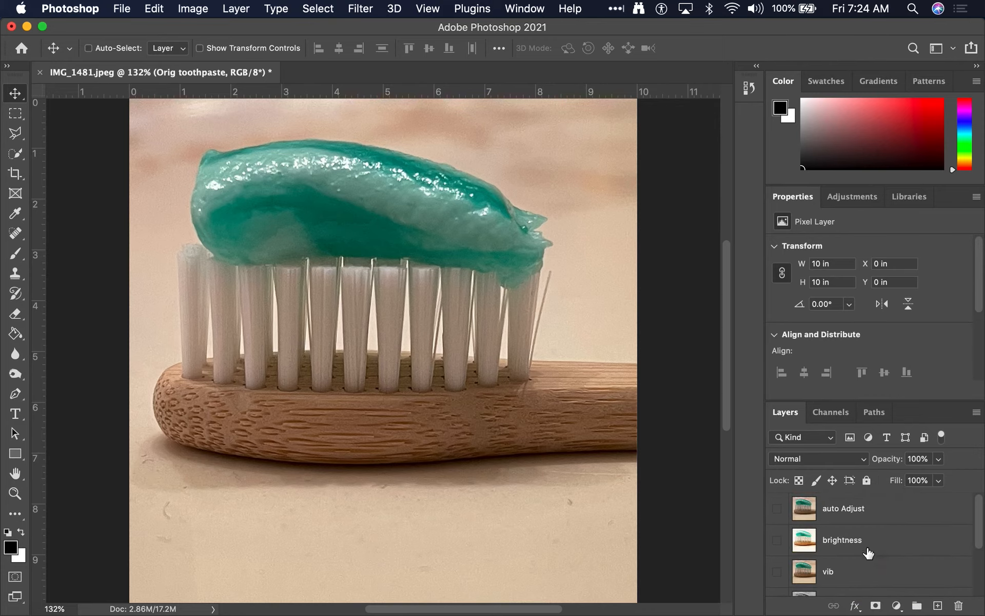
{"action": "scroll", "coordinate": [867, 552], "scroll_direction": "down", "scroll_amount": 3}
{"action": "scroll", "coordinate": [867, 553], "scroll_direction": "up", "scroll_amount": 4}
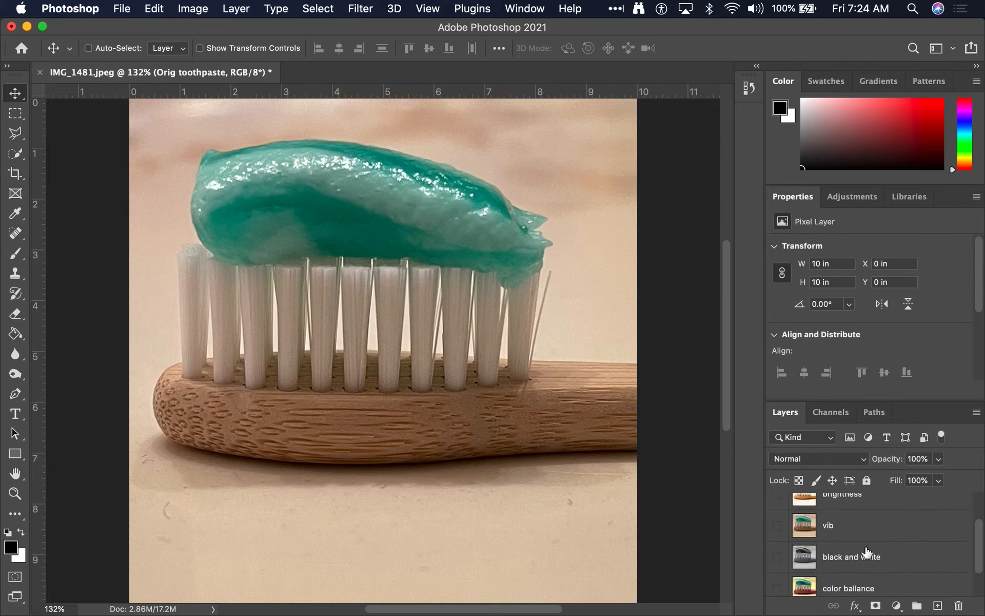
{"action": "scroll", "coordinate": [867, 553], "scroll_direction": "down", "scroll_amount": 3}
{"action": "scroll", "coordinate": [867, 553], "scroll_direction": "up", "scroll_amount": 3}
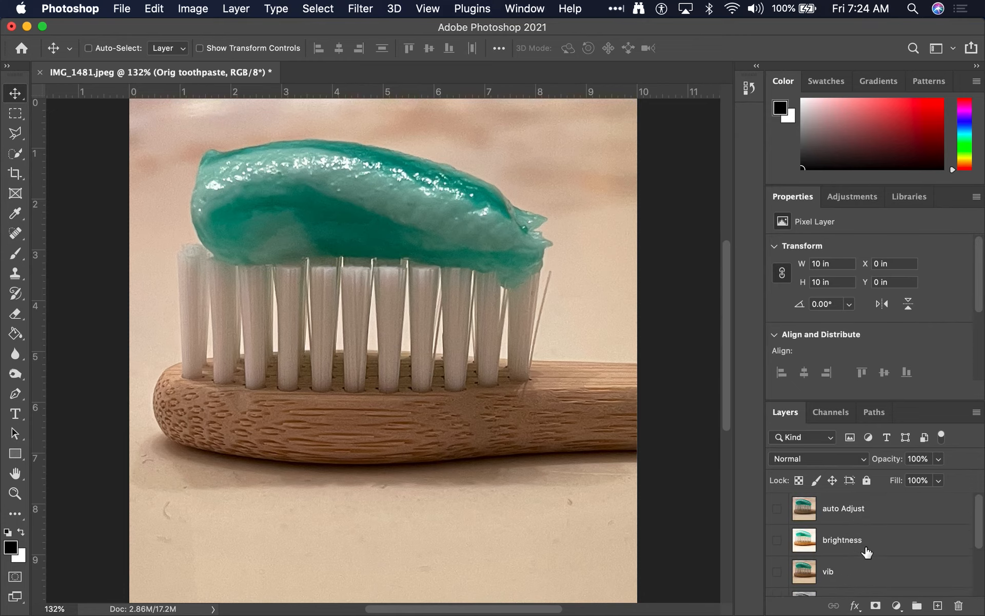
{"action": "scroll", "coordinate": [867, 552], "scroll_direction": "down", "scroll_amount": 3}
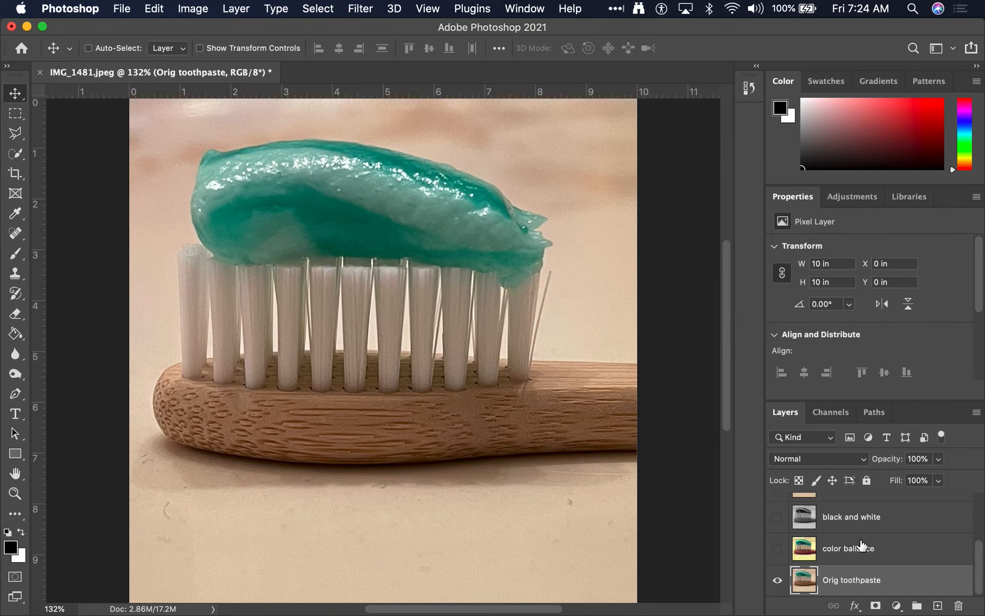
{"action": "scroll", "coordinate": [819, 529], "scroll_direction": "up", "scroll_amount": 3}
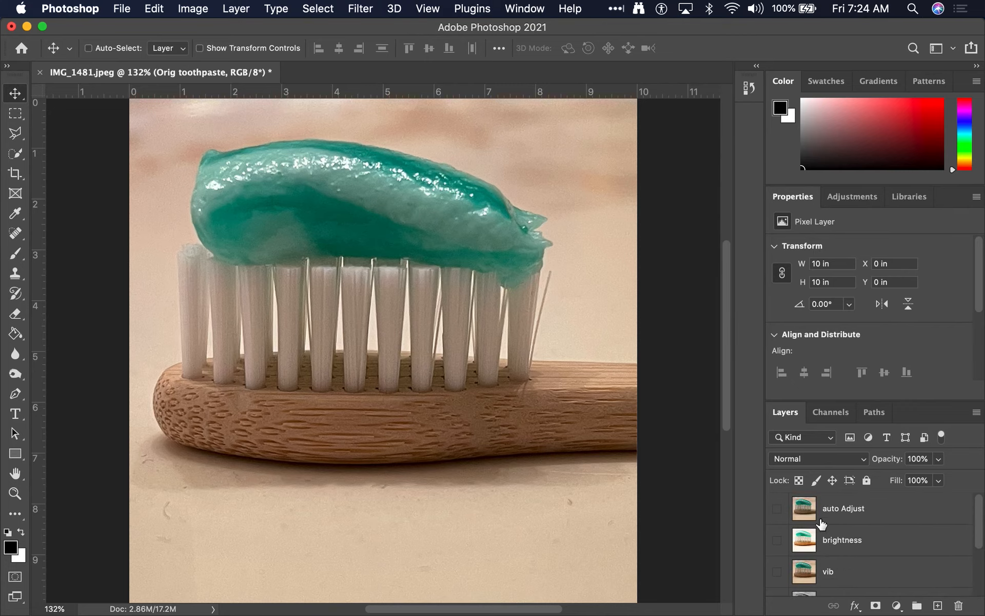
{"action": "scroll", "coordinate": [819, 527], "scroll_direction": "down", "scroll_amount": 3}
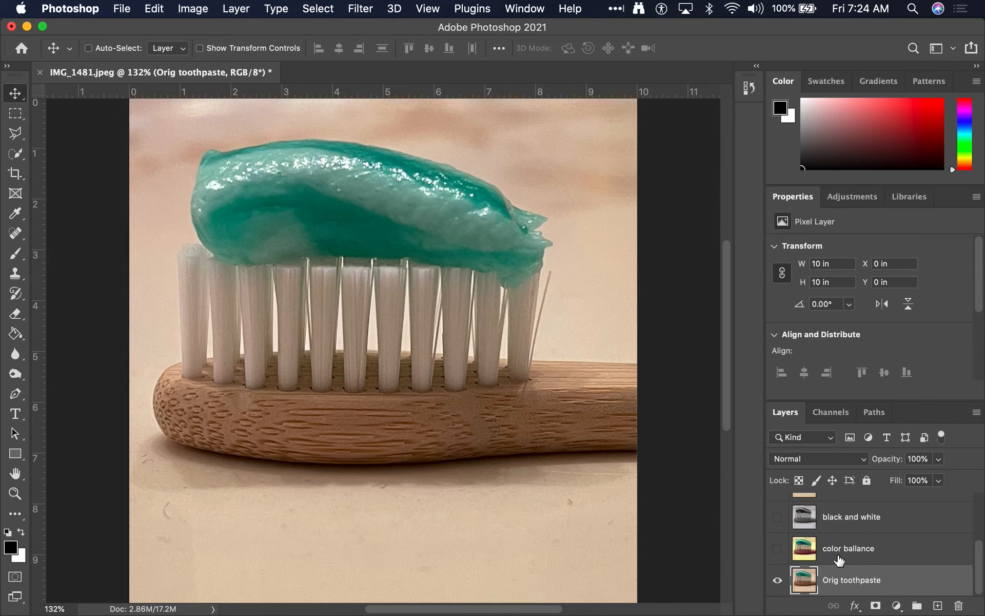
{"action": "scroll", "coordinate": [828, 527], "scroll_direction": "up", "scroll_amount": 3}
{"action": "scroll", "coordinate": [780, 585], "scroll_direction": "down", "scroll_amount": 3}
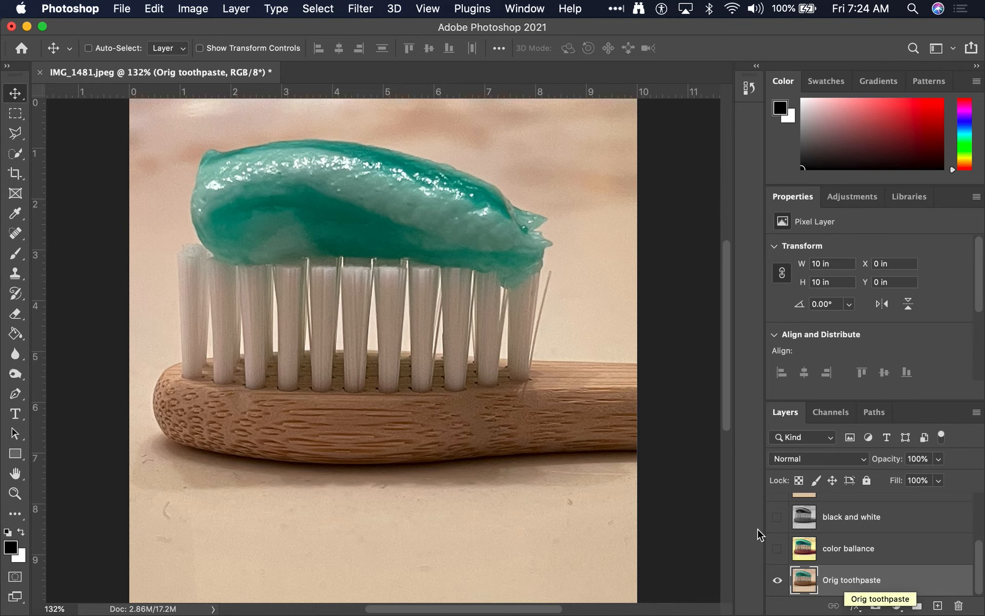
Step: Begin saving the layered document as a new Photoshop-format file named faurc1.psd
{"action": "left_click", "coordinate": [121, 8]}
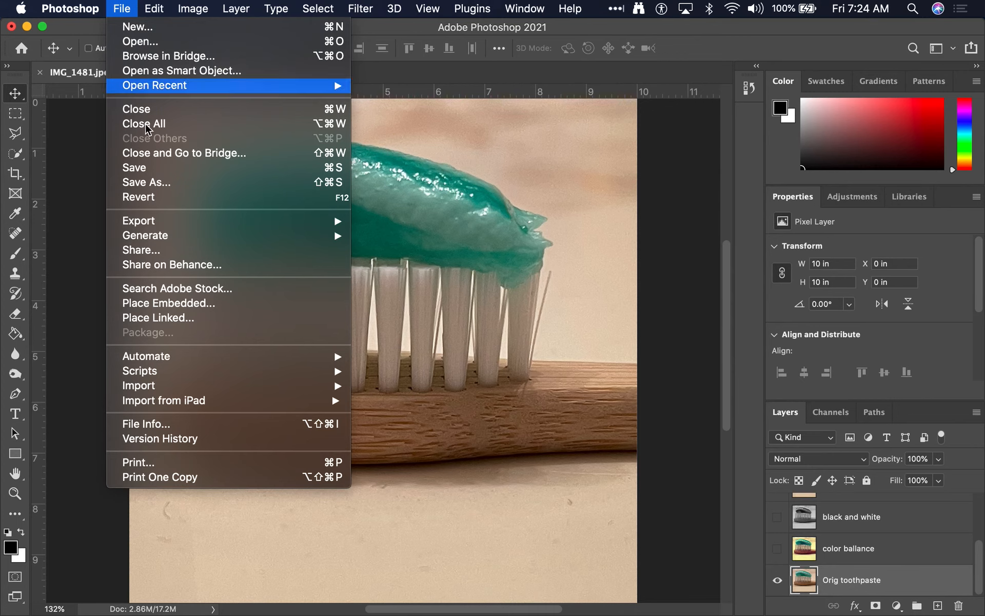
{"action": "left_click", "coordinate": [154, 183]}
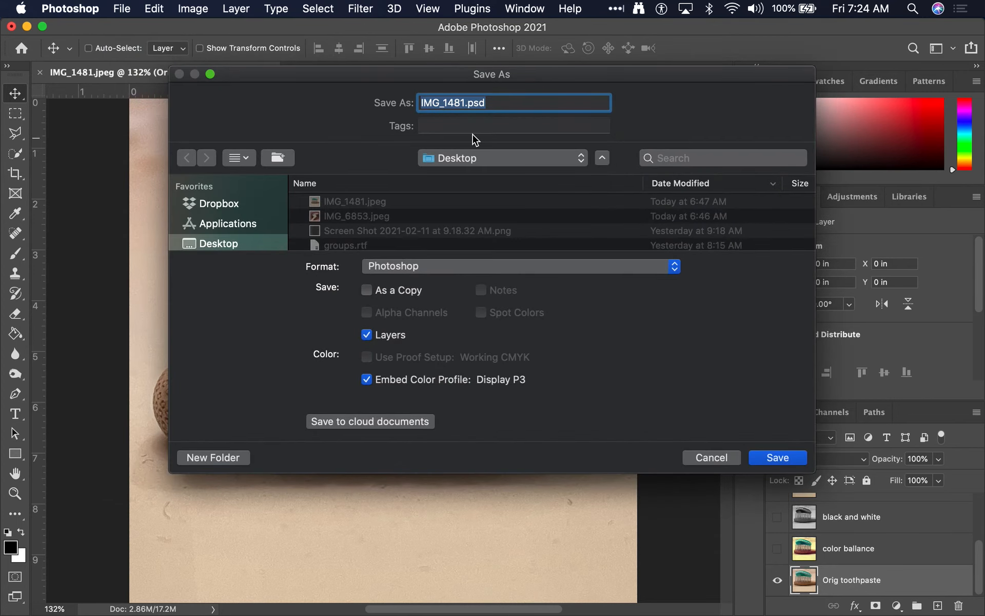
{"action": "left_click", "coordinate": [446, 103]}
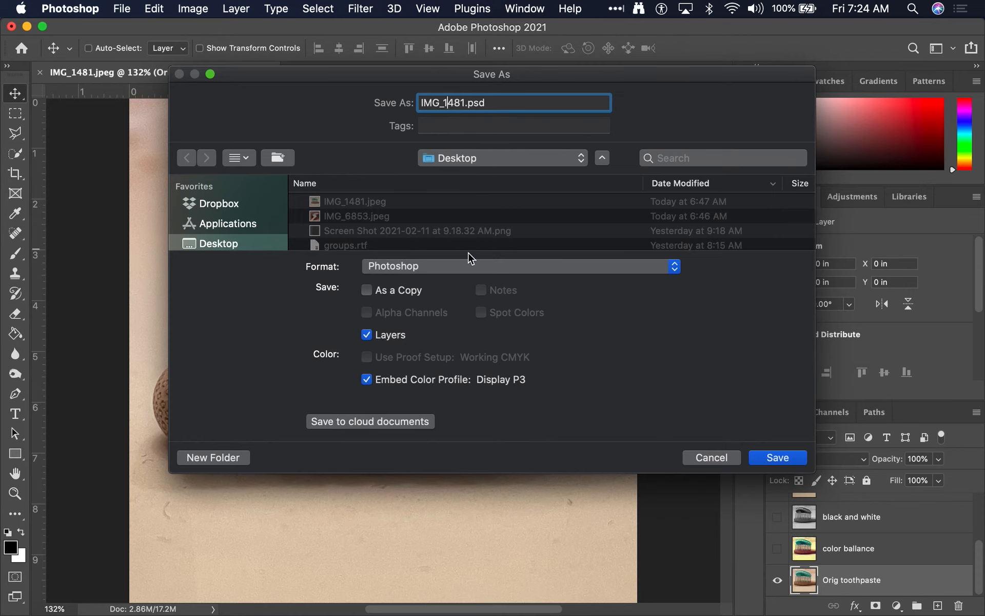
{"action": "left_click", "coordinate": [460, 267]}
{"action": "left_click", "coordinate": [461, 266]}
{"action": "left_click", "coordinate": [464, 105]}
{"action": "double_click", "coordinate": [464, 105]}
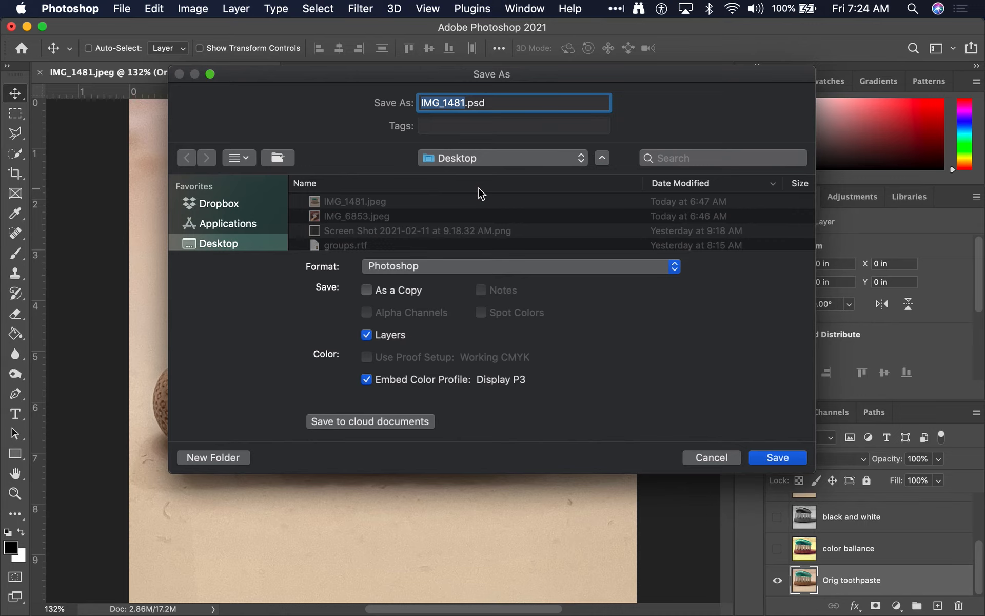
{"action": "type", "text": "faurc"}
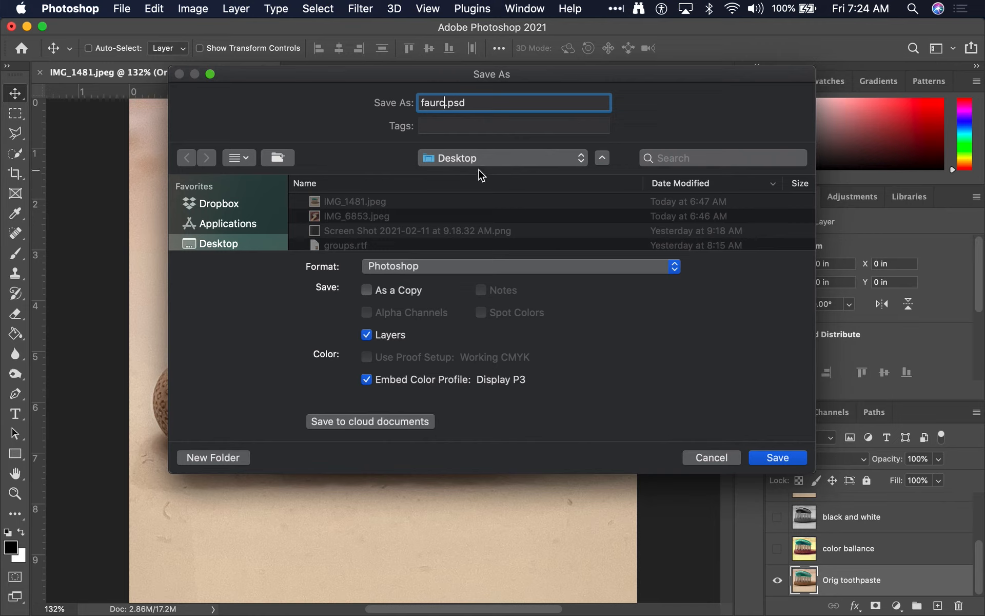
{"action": "type", "text": "1"}
Step: Save the file to the Desktop with layers, the embedded color profile and Maximize Compatibility enabled
{"action": "left_click", "coordinate": [477, 158]}
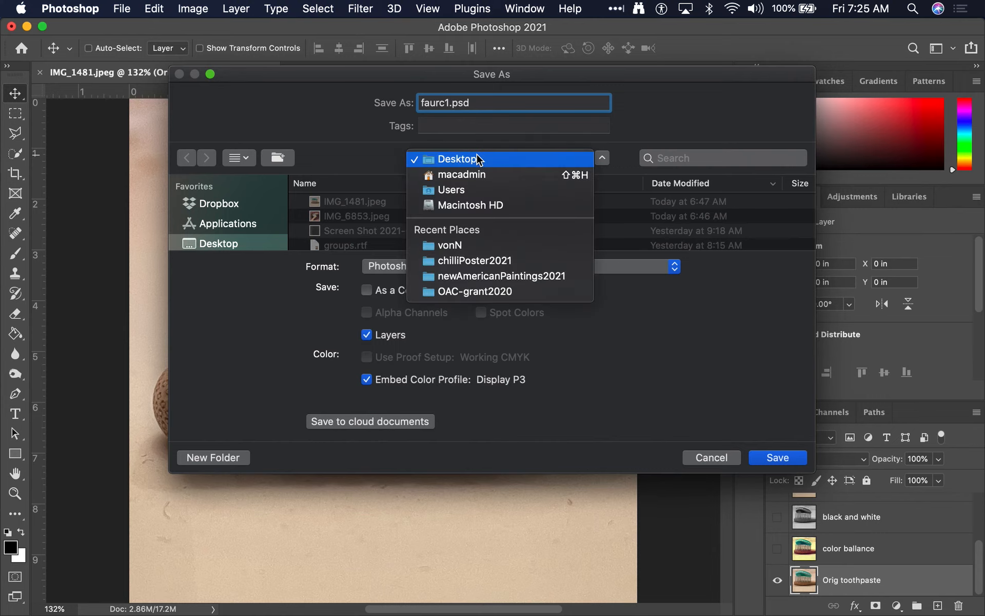
{"action": "left_click", "coordinate": [488, 159]}
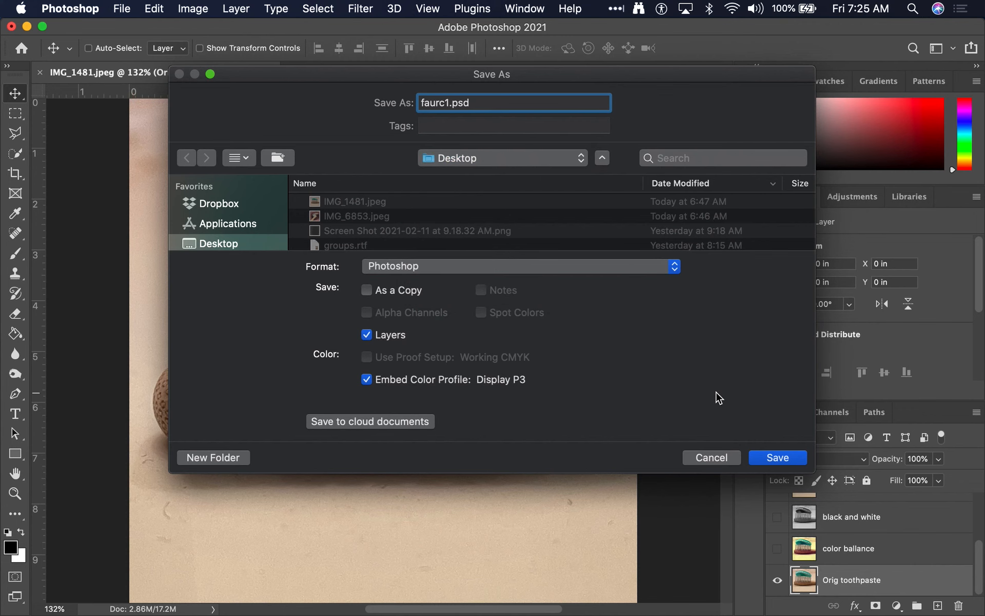
{"action": "left_click", "coordinate": [796, 457]}
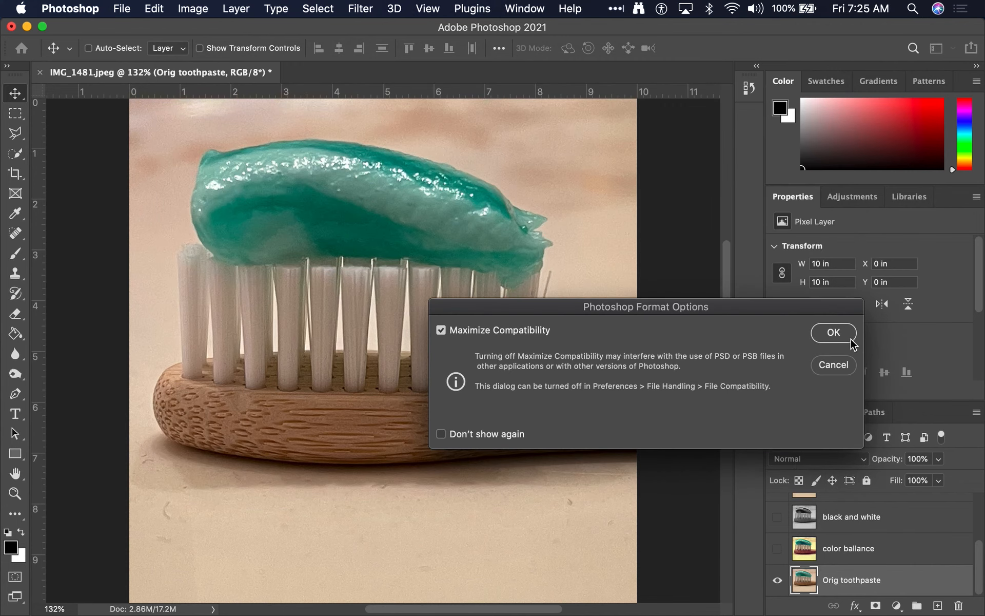
{"action": "left_click", "coordinate": [838, 332]}
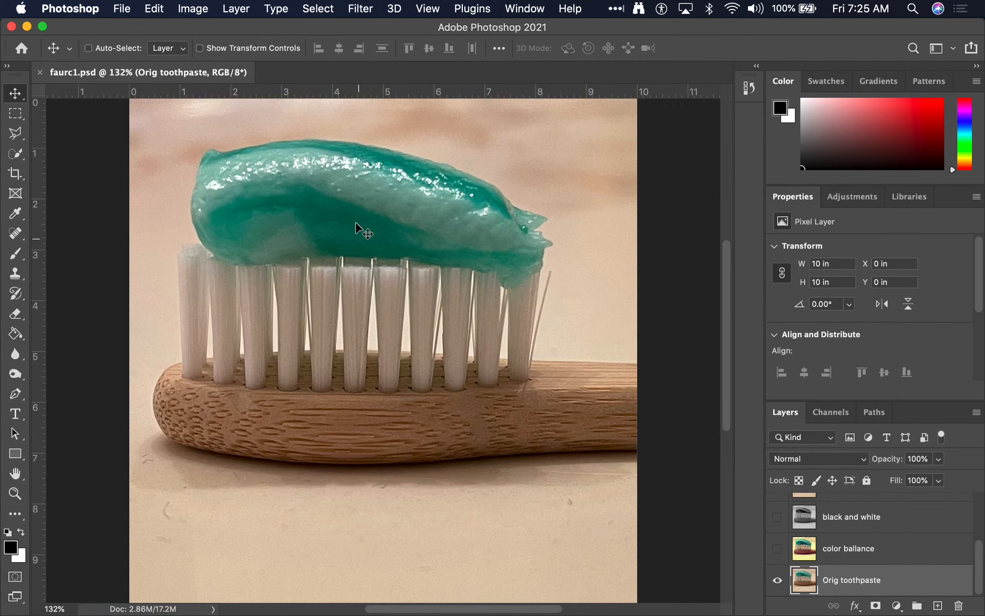
Step: Switch to Finder and check faurc1.psd on the Desktop, examining its modification date, size and image preview
{"action": "key", "text": "super+Tab"}
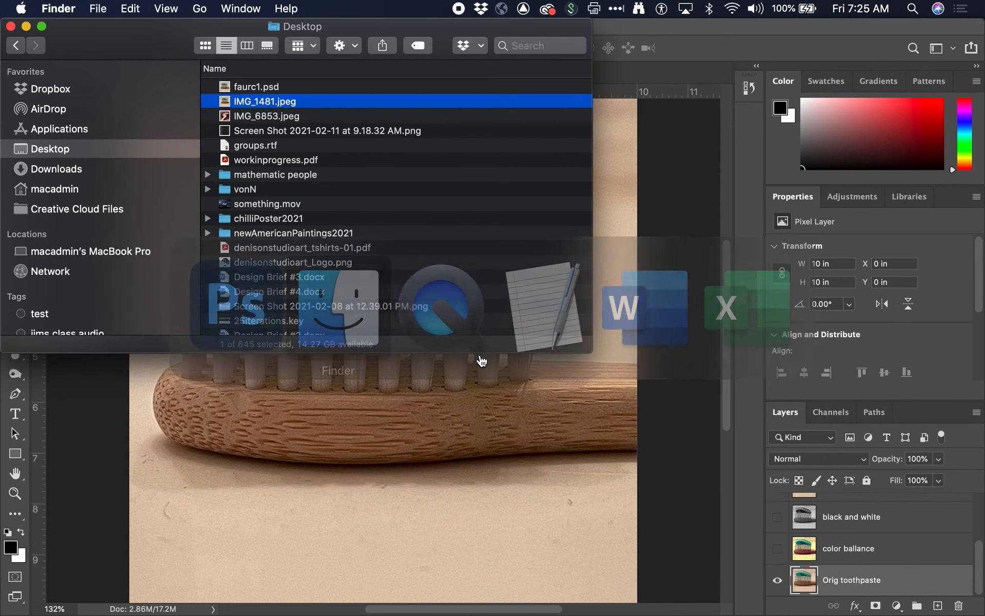
{"action": "left_click", "coordinate": [272, 87]}
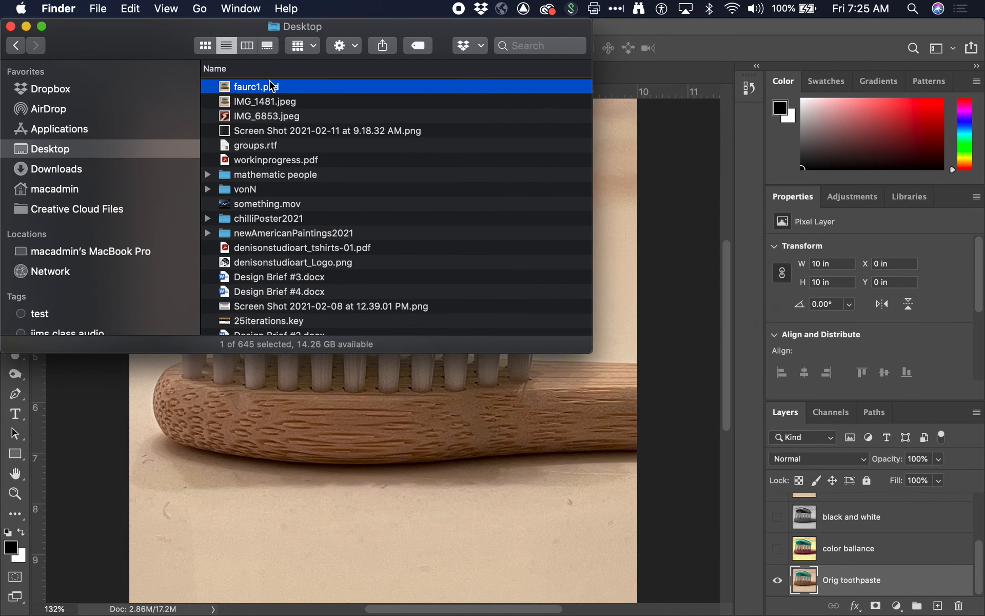
{"action": "scroll", "coordinate": [282, 96], "scroll_direction": "right", "scroll_amount": 5}
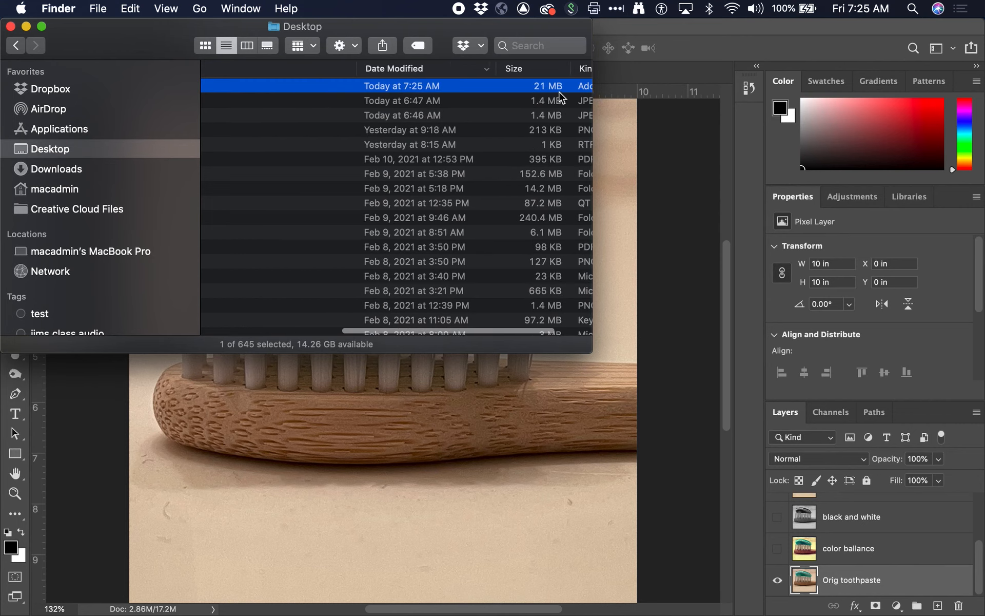
{"action": "scroll", "coordinate": [548, 97], "scroll_direction": "left", "scroll_amount": 5}
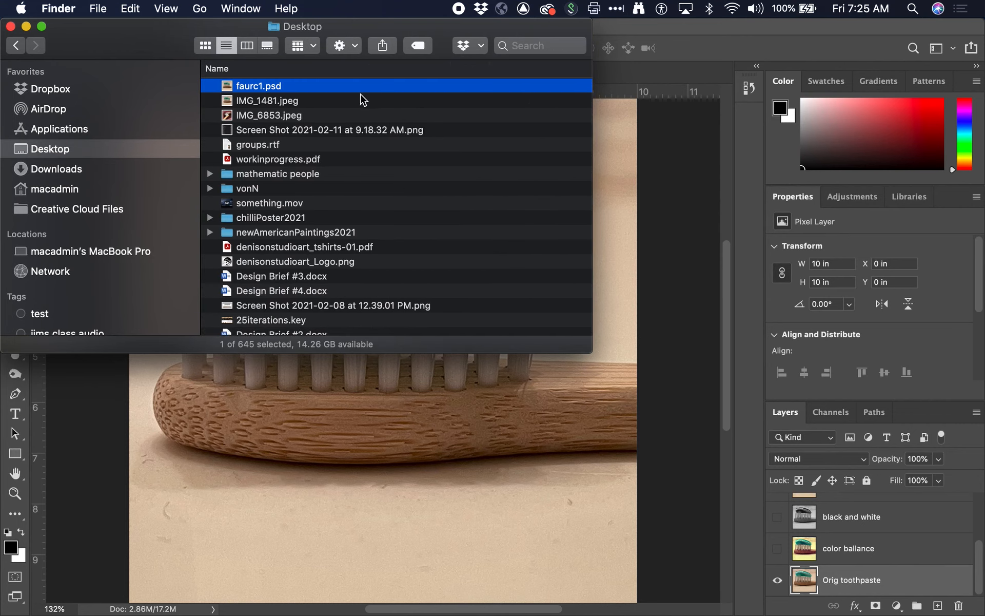
{"action": "key", "text": "space"}
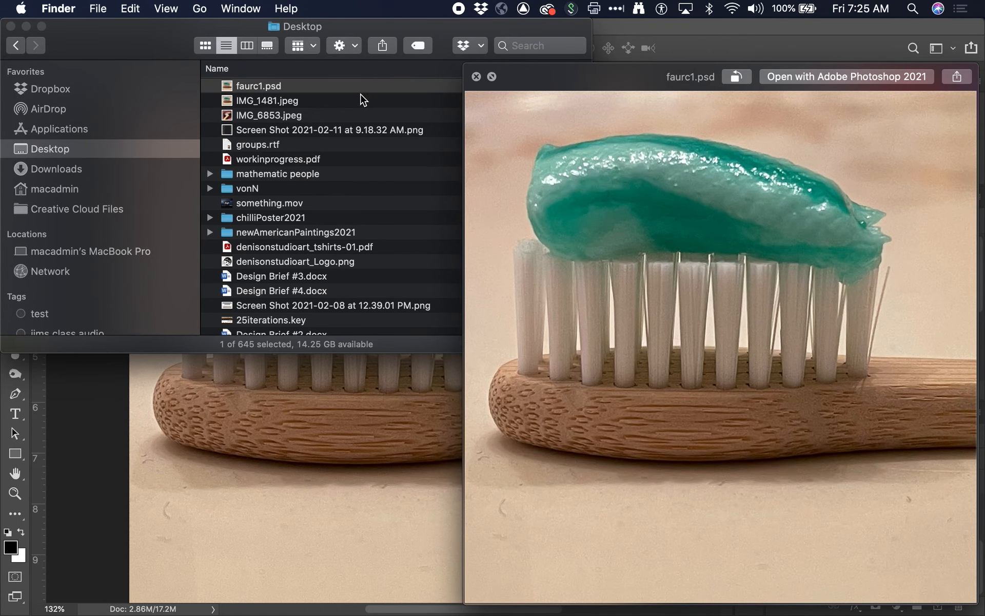
{"action": "key", "text": "space"}
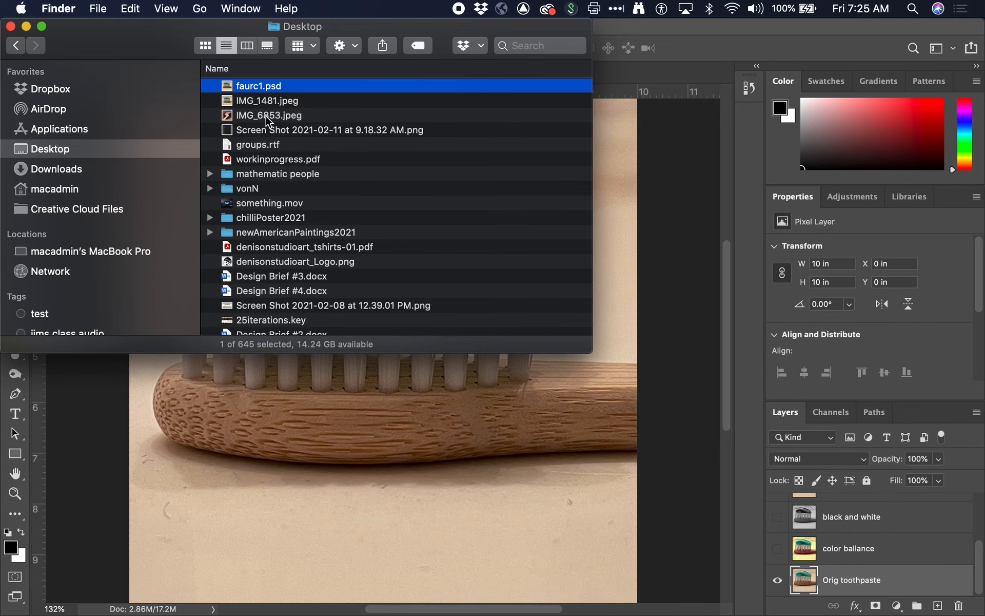
{"action": "mouse_move", "coordinate": [210, 610]}
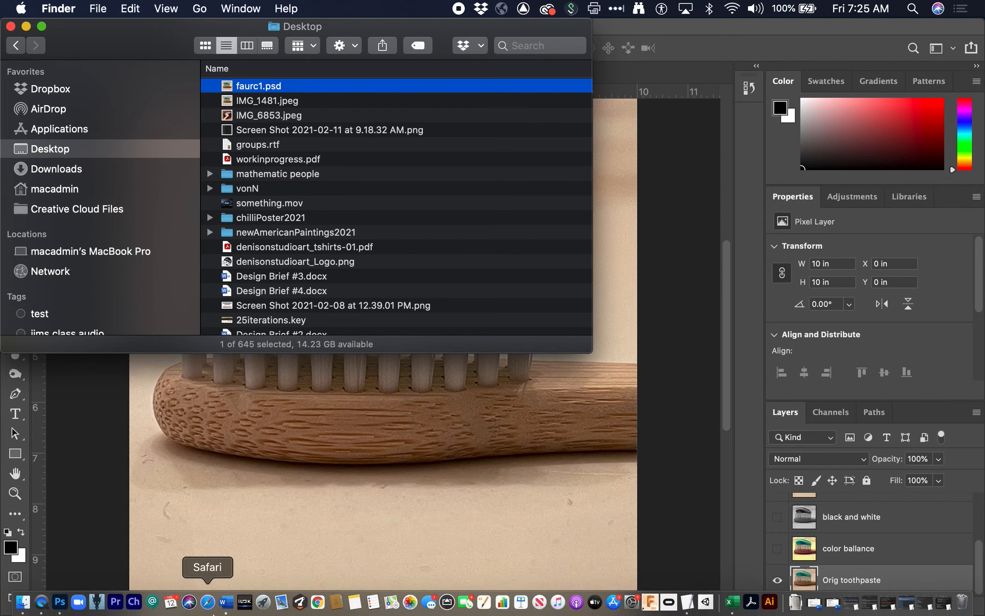